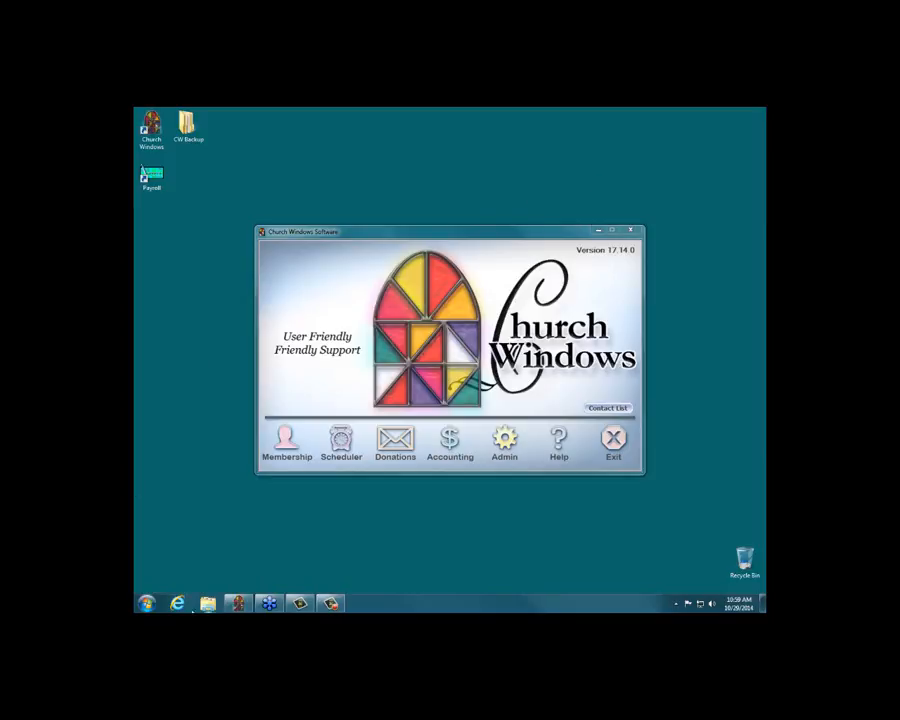
Switch to Internet Explorer and look through the Church Windows home page down to the Using Church Windows support links.
left_click(178, 603)
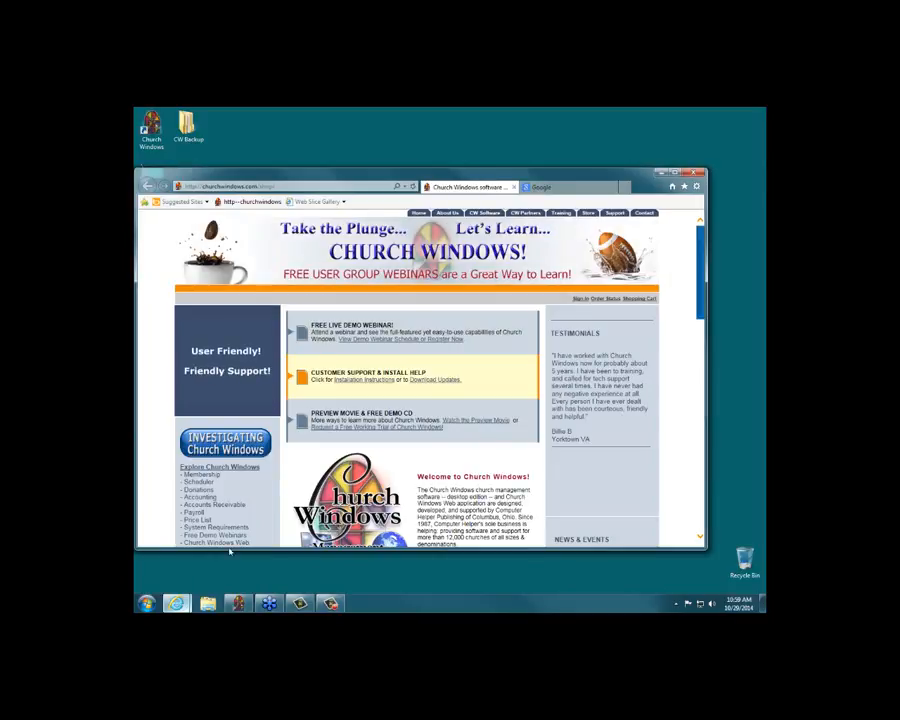
left_click_drag(529, 176, 552, 145)
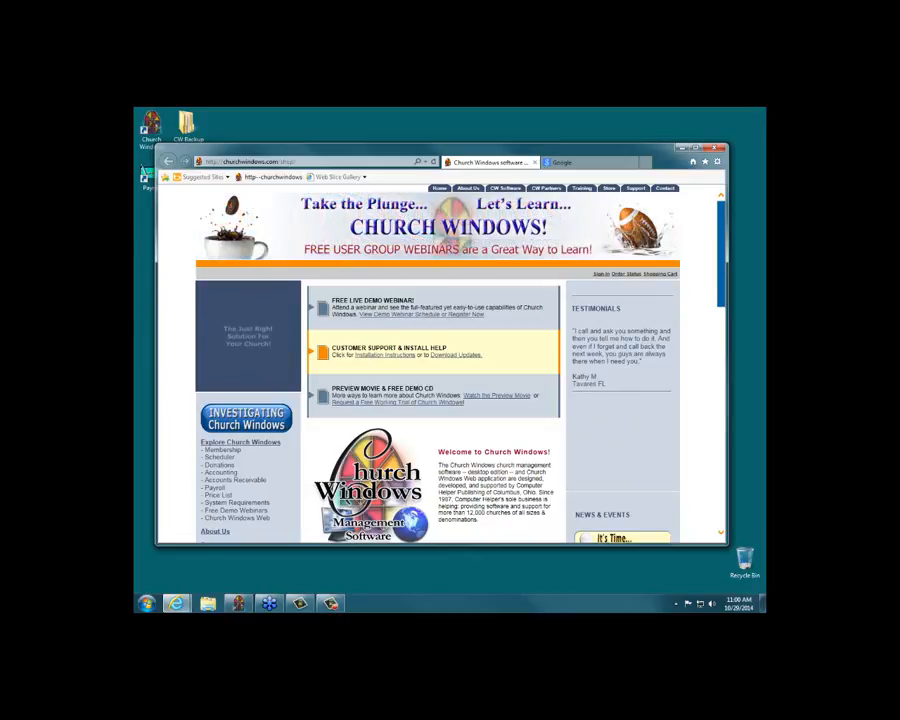
left_click(721, 534)
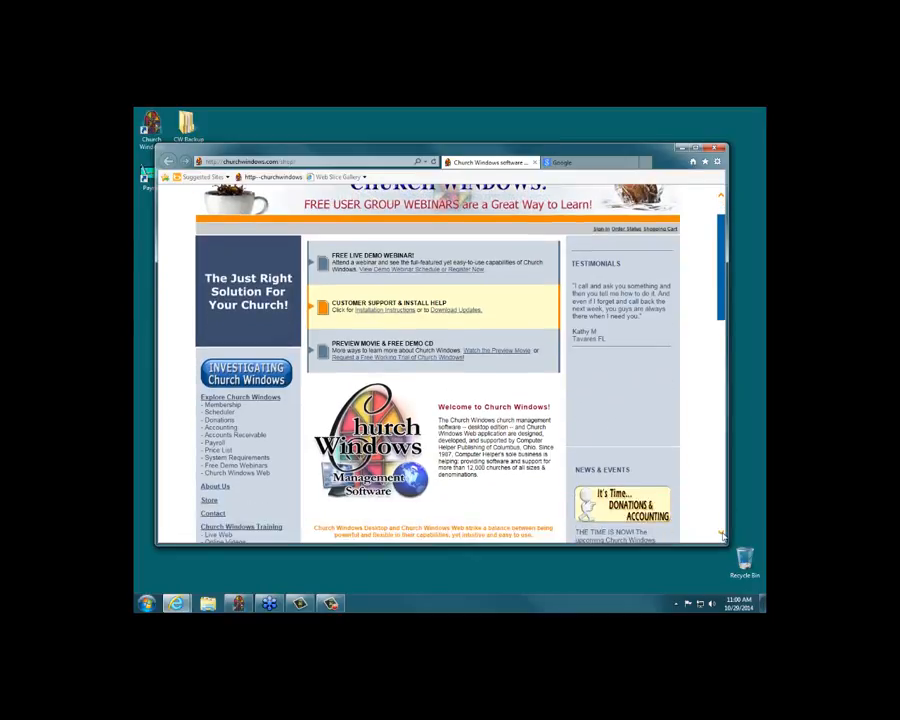
left_click(721, 534)
left_click(721, 534)
left_click(721, 534)
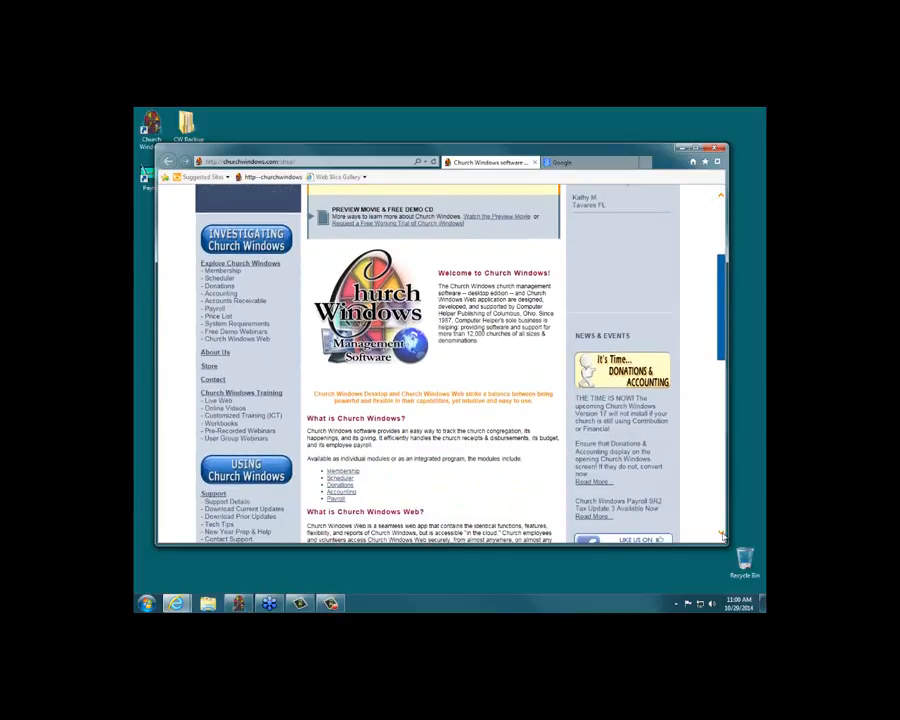
left_click(721, 534)
left_click(721, 534)
left_click(721, 534)
left_click(721, 534)
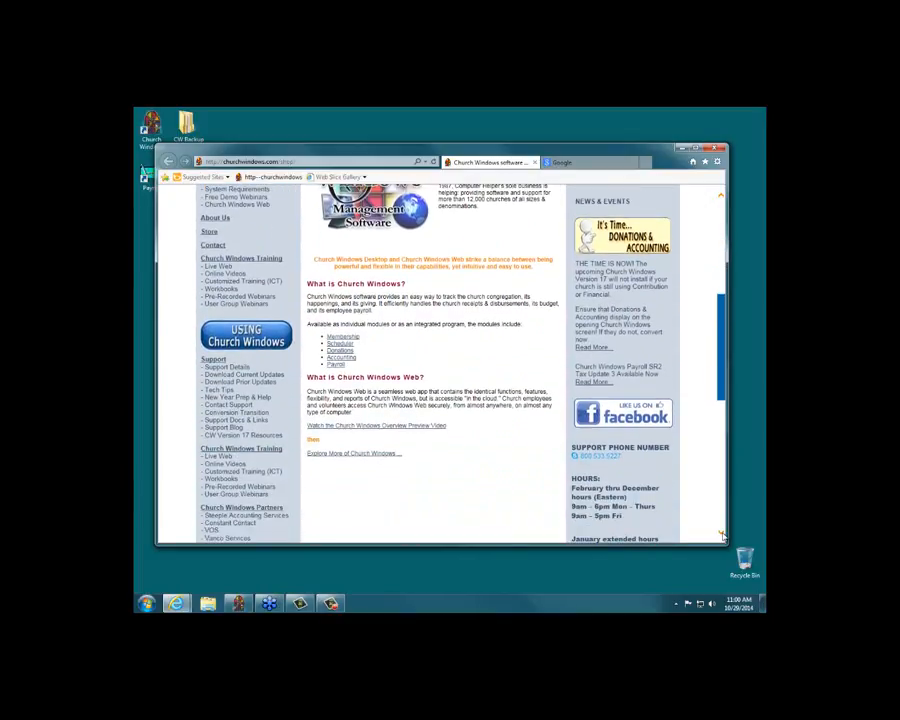
left_click(721, 534)
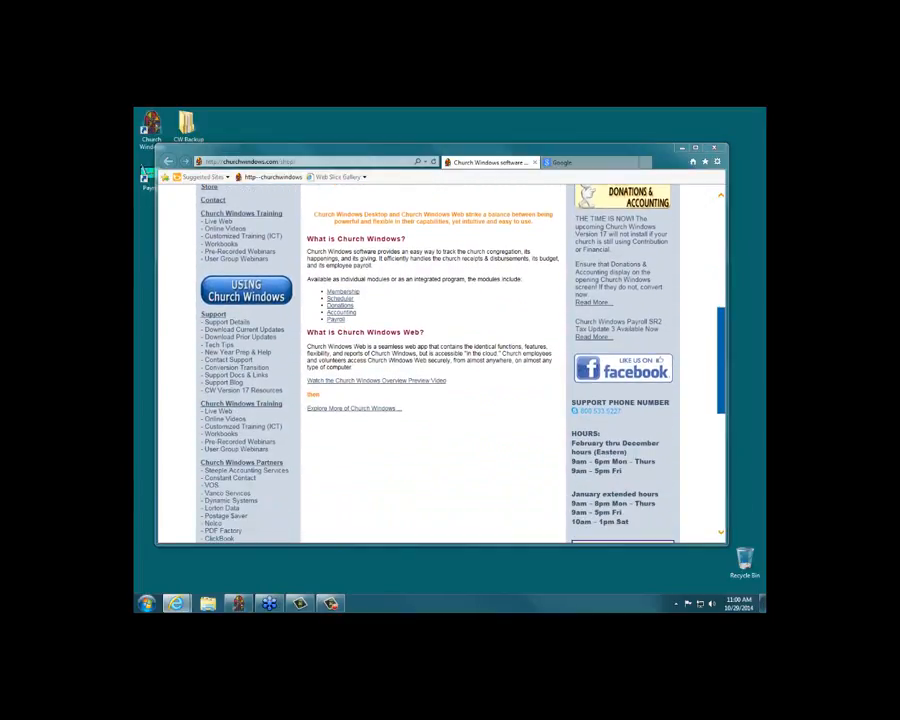
Highlight the Using Church Windows heading, Support and Conversion Transition, and open the Conversion Transition page.
mouse_move(197, 271)
left_mouse_down()
mouse_move(280, 262)
mouse_move(295, 285)
mouse_move(272, 300)
mouse_move(205, 303)
mouse_move(189, 269)
left_mouse_up()
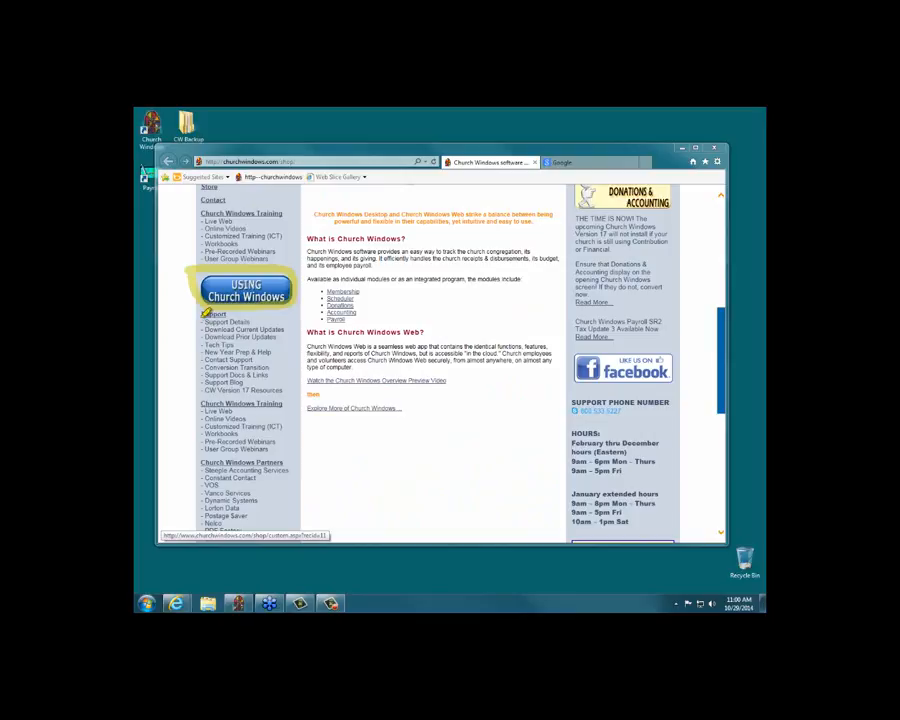
left_click_drag(204, 314, 226, 310)
left_click_drag(204, 366, 269, 367)
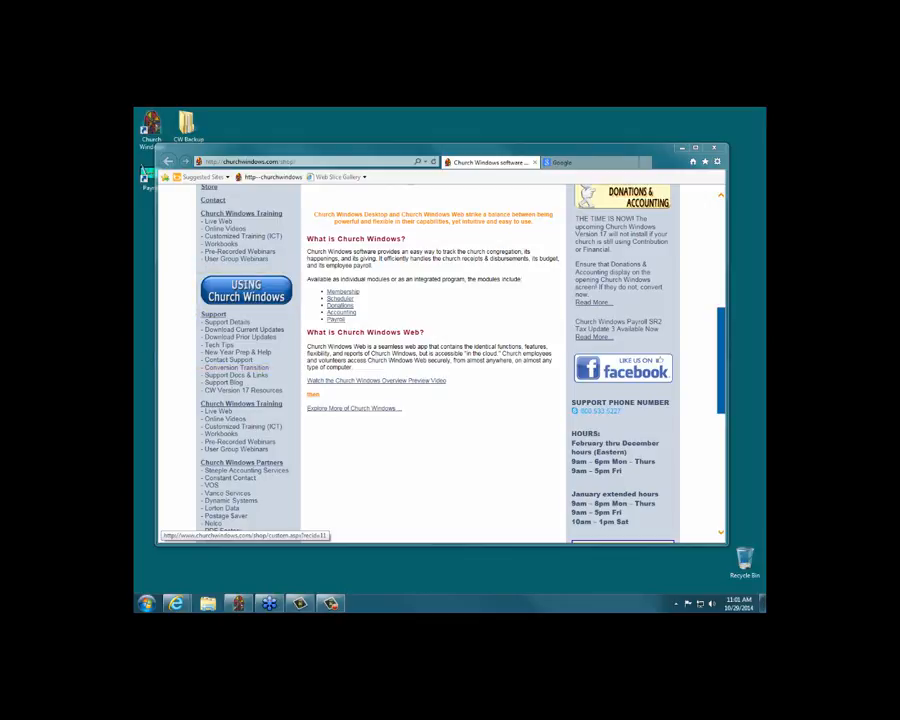
left_click(238, 368)
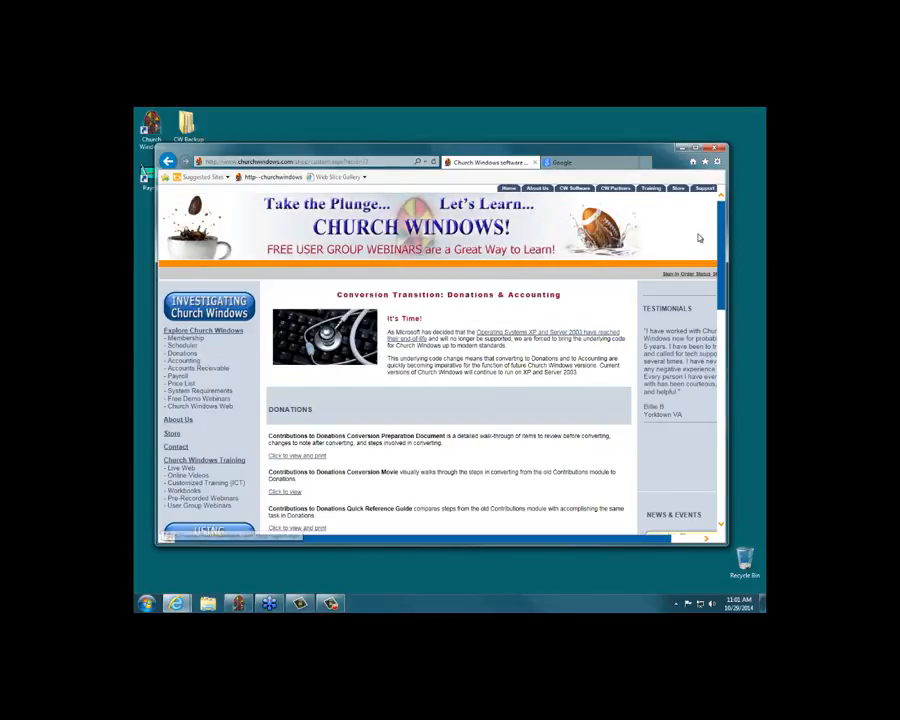
Highlight the Donations and Accounting sections of the Conversion Transition page, clear the highlights and review the remaining Accounting resources.
left_click_drag(723, 221, 738, 277)
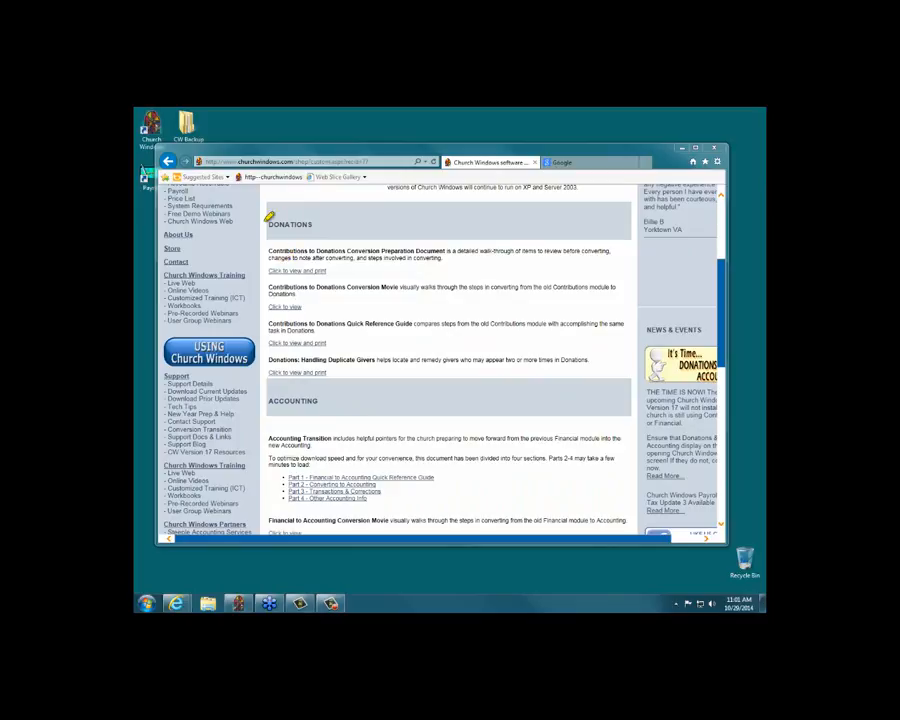
left_click_drag(269, 220, 316, 220)
left_click_drag(268, 400, 318, 400)
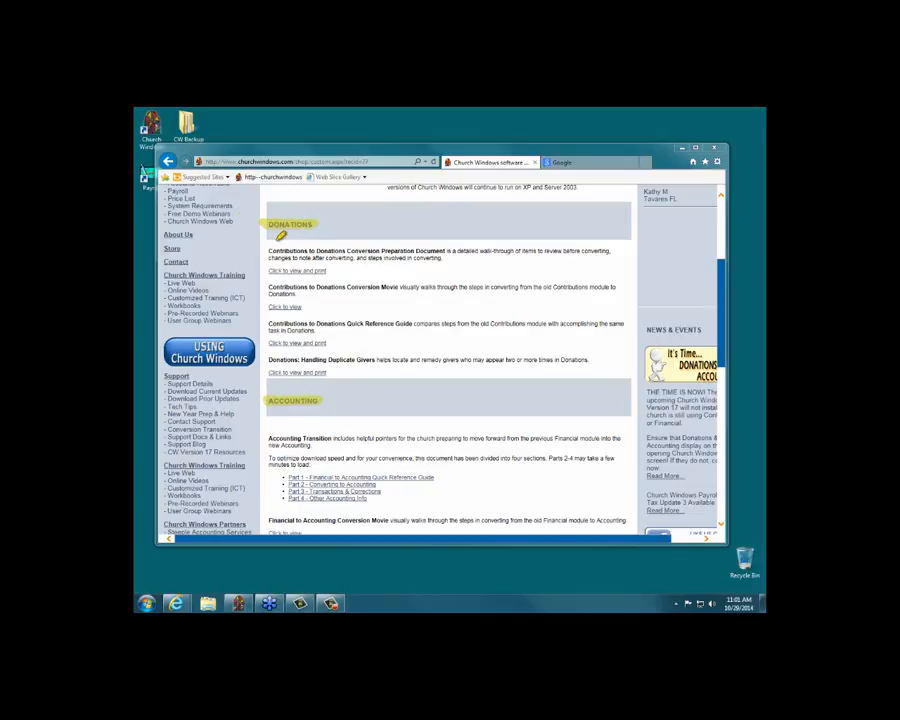
left_click_drag(270, 243, 268, 377)
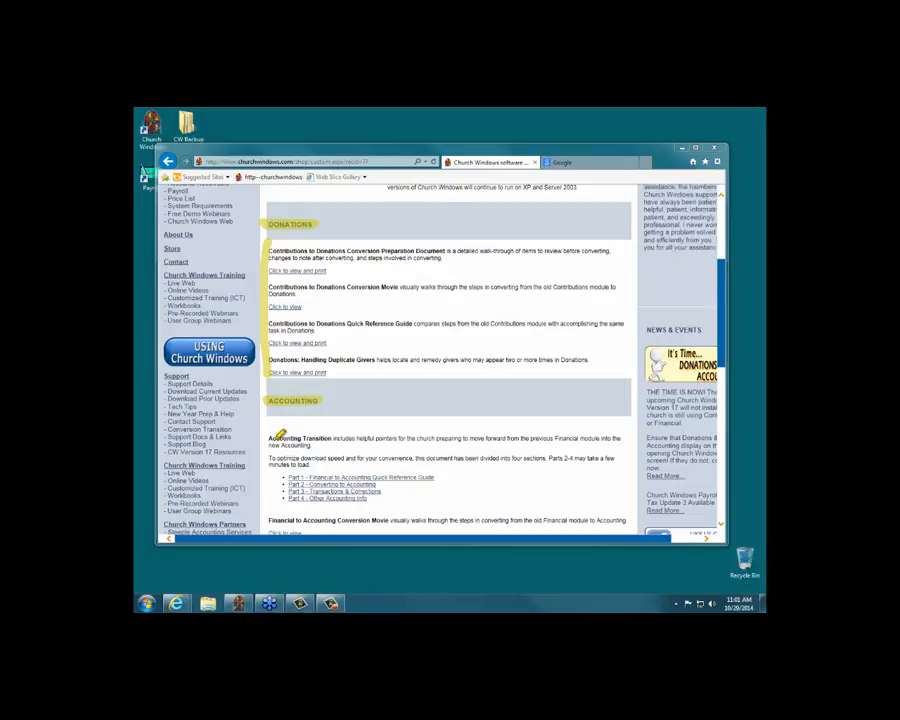
left_click_drag(270, 433, 270, 515)
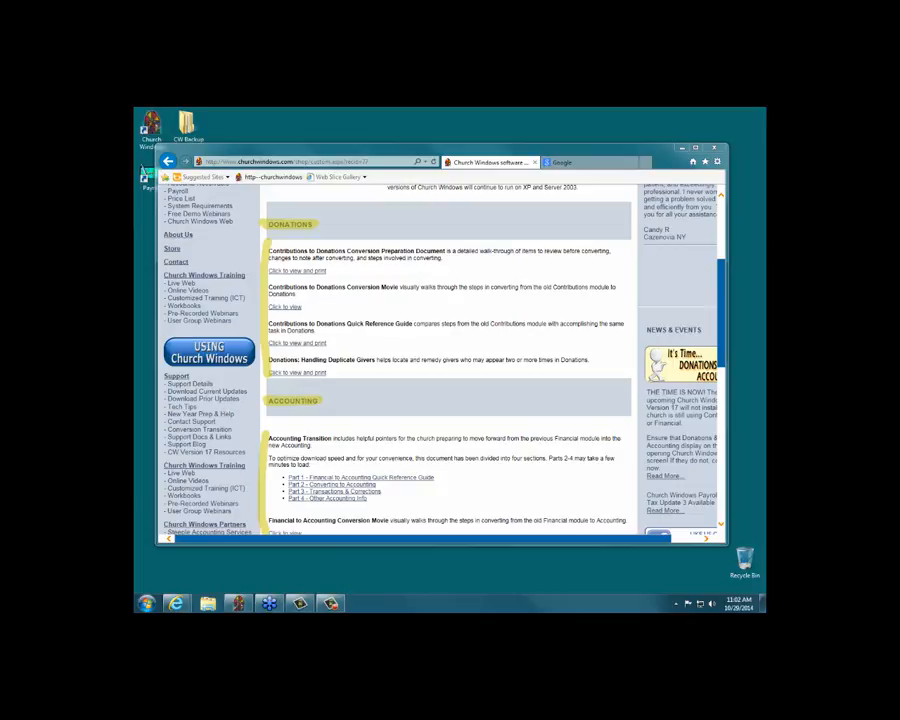
key("Escape")
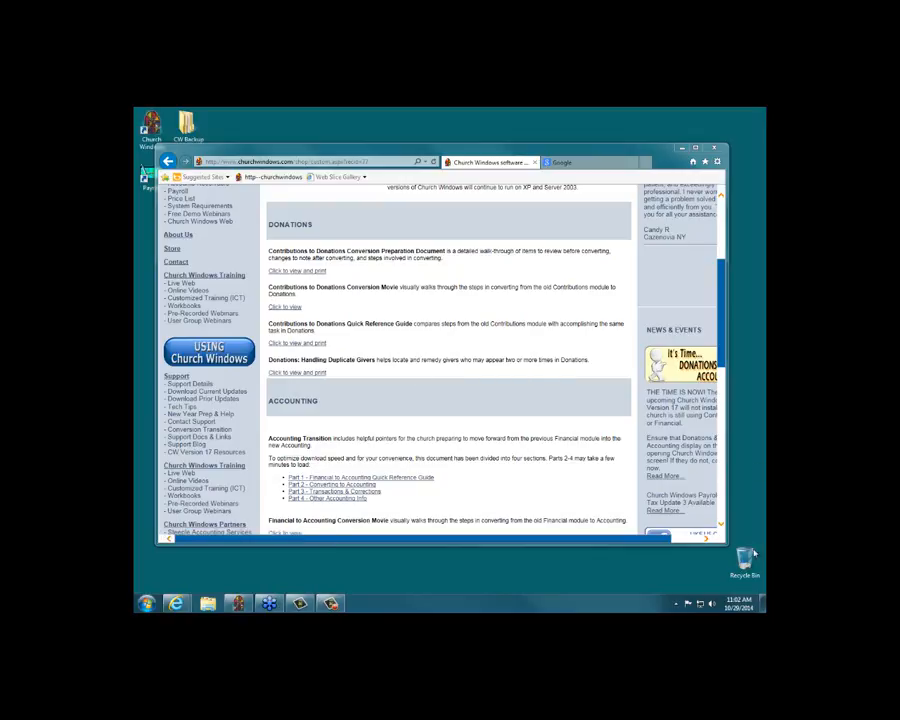
scroll(356, 377, "down", 3)
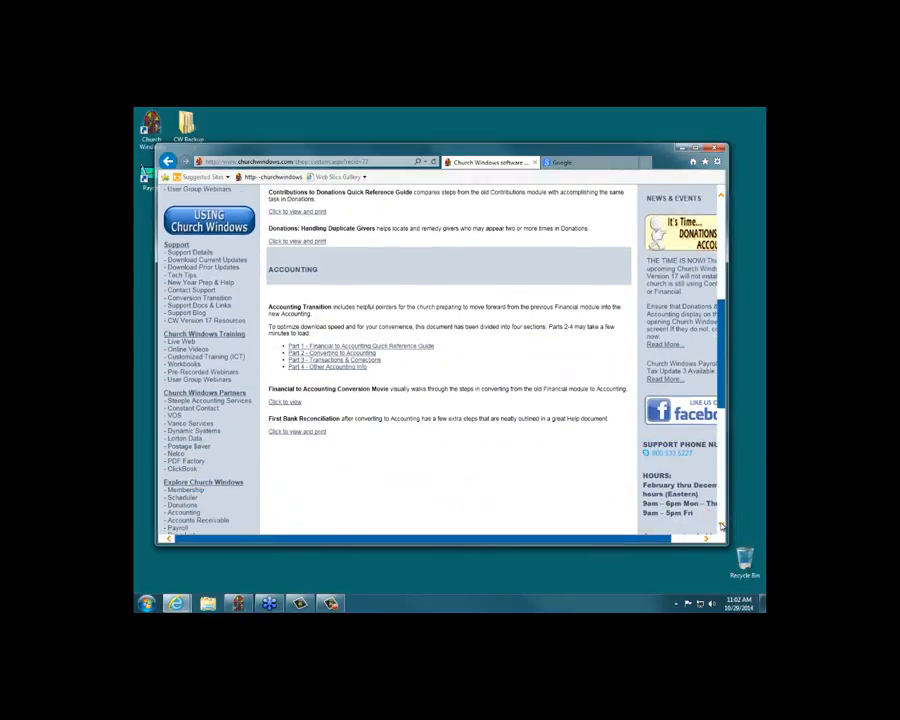
Open the Support Blog, reloading the page, and search it for "givers".
left_click(183, 313)
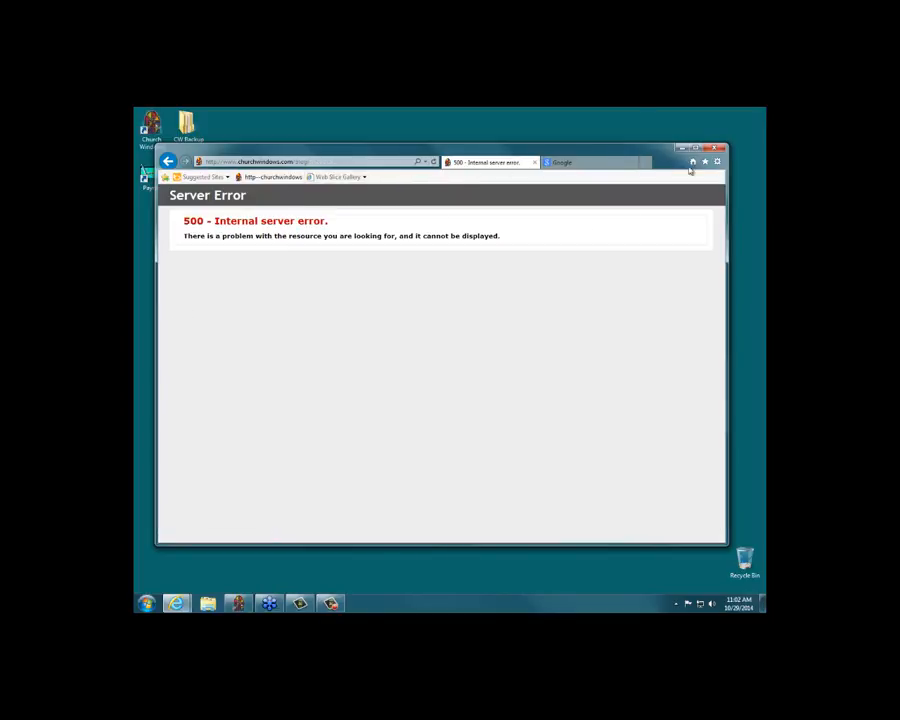
left_click(433, 161)
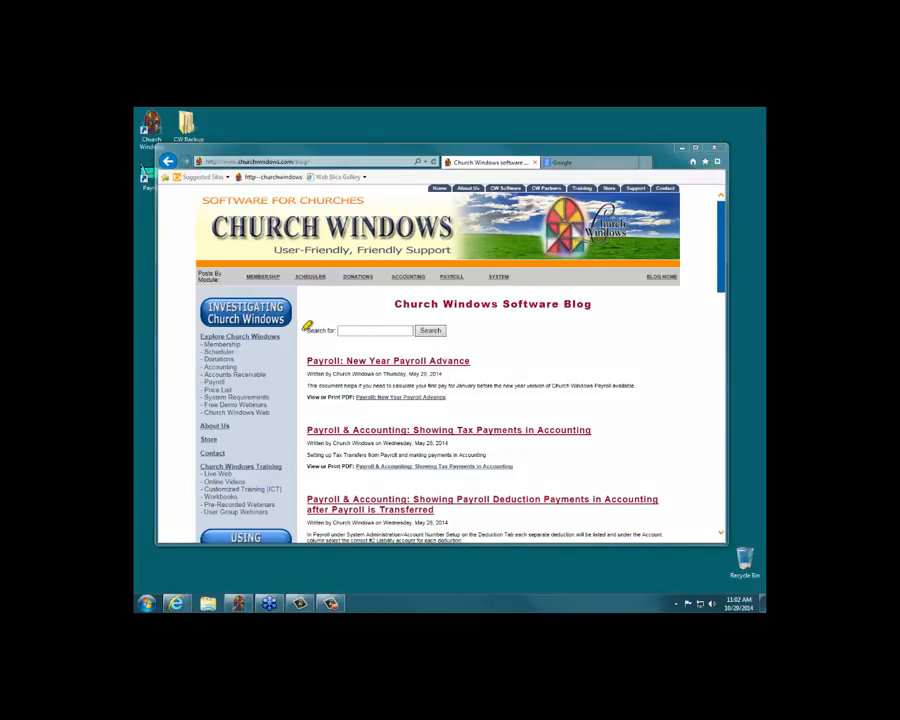
left_click_drag(302, 330, 331, 330)
left_click(343, 330)
type("givers")
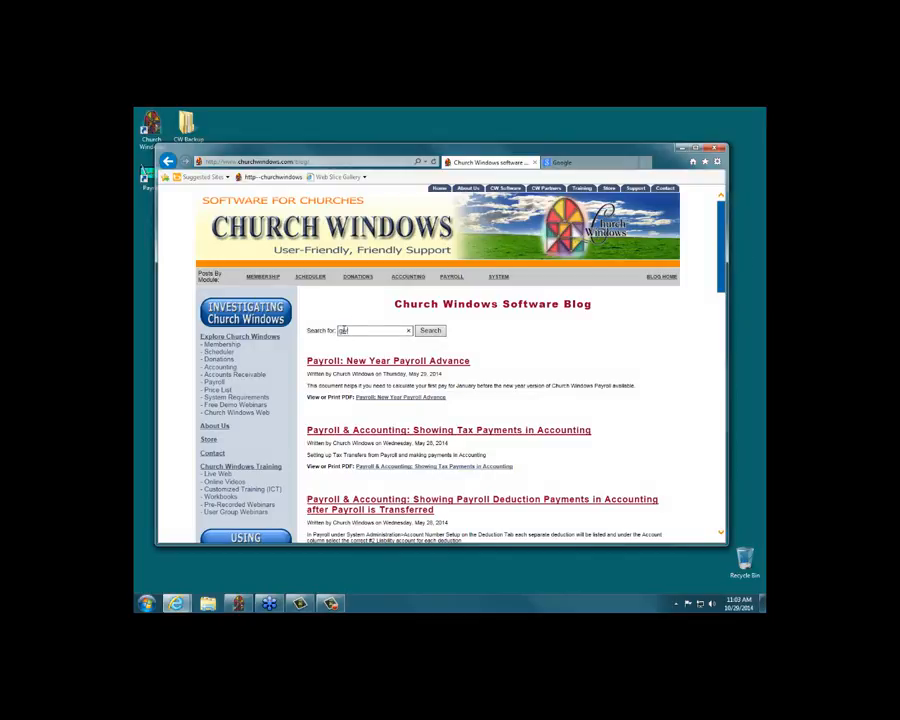
left_click(431, 332)
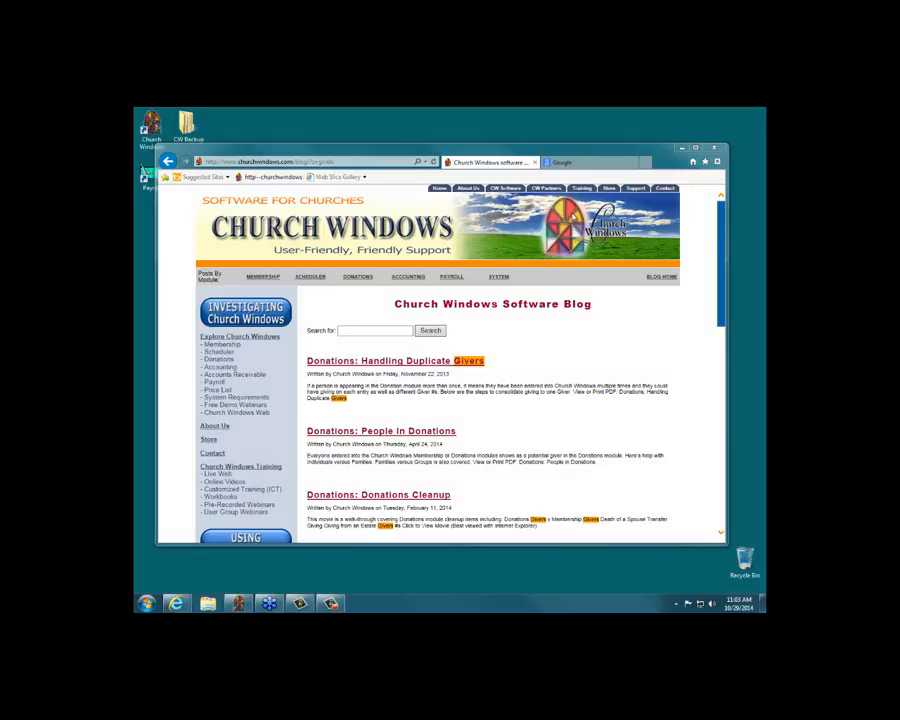
Open the Online Videos training page and follow its Learn More and Subscribe link to view the Top Videos.
left_click_drag(722, 244, 732, 283)
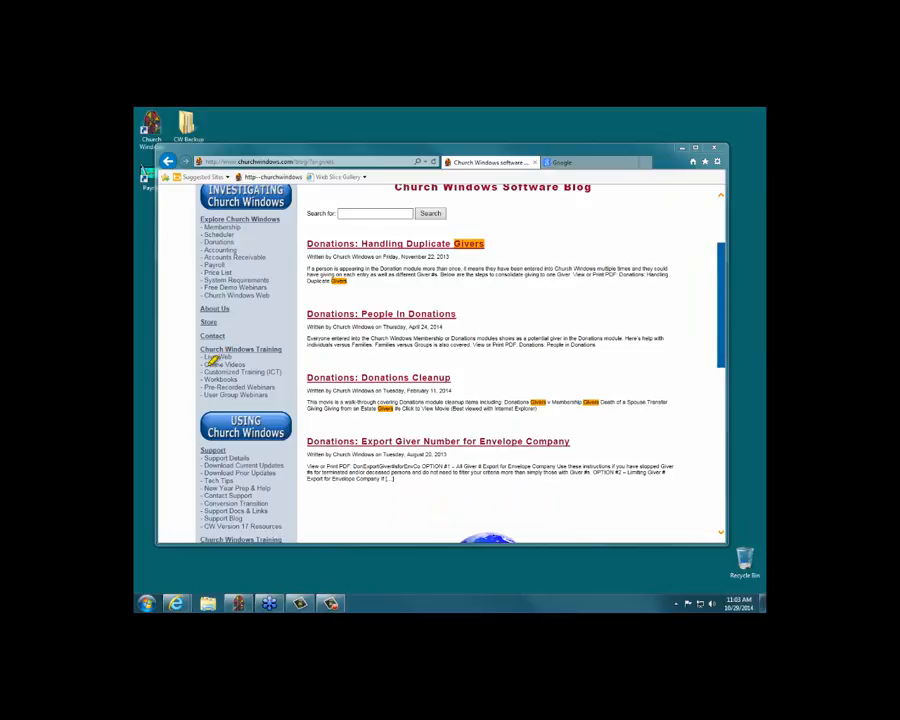
left_click_drag(203, 365, 243, 364)
key("Escape")
left_click(228, 365)
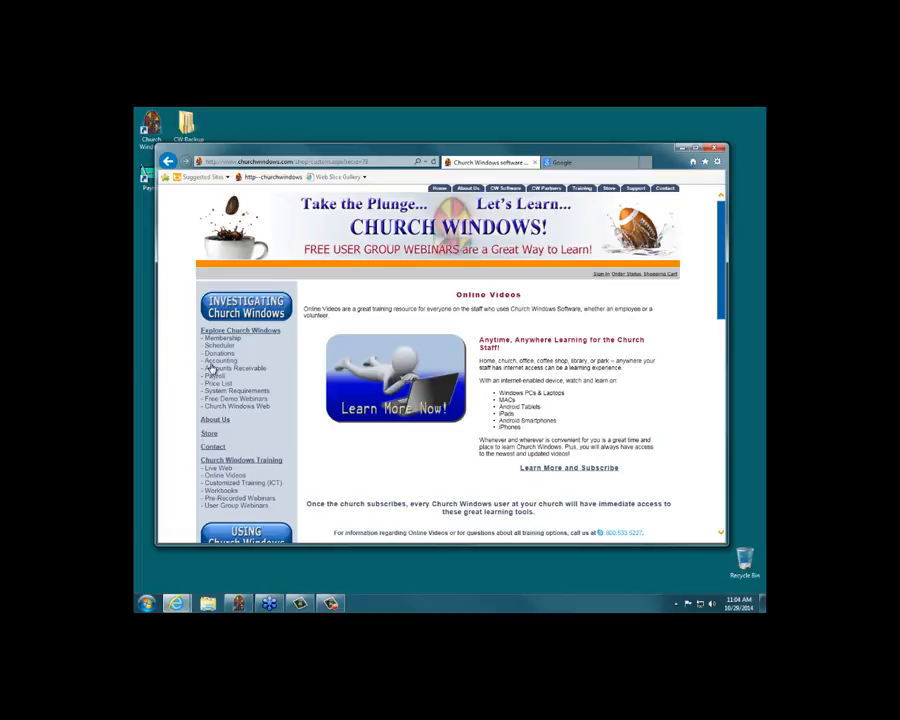
left_click(532, 470)
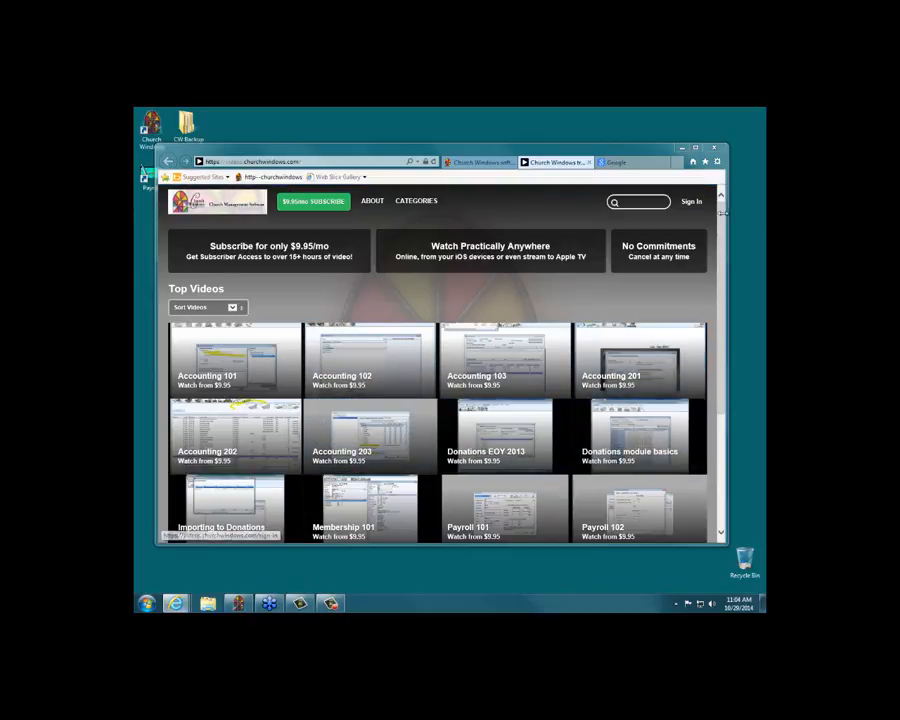
scroll(730, 251, "down", 2)
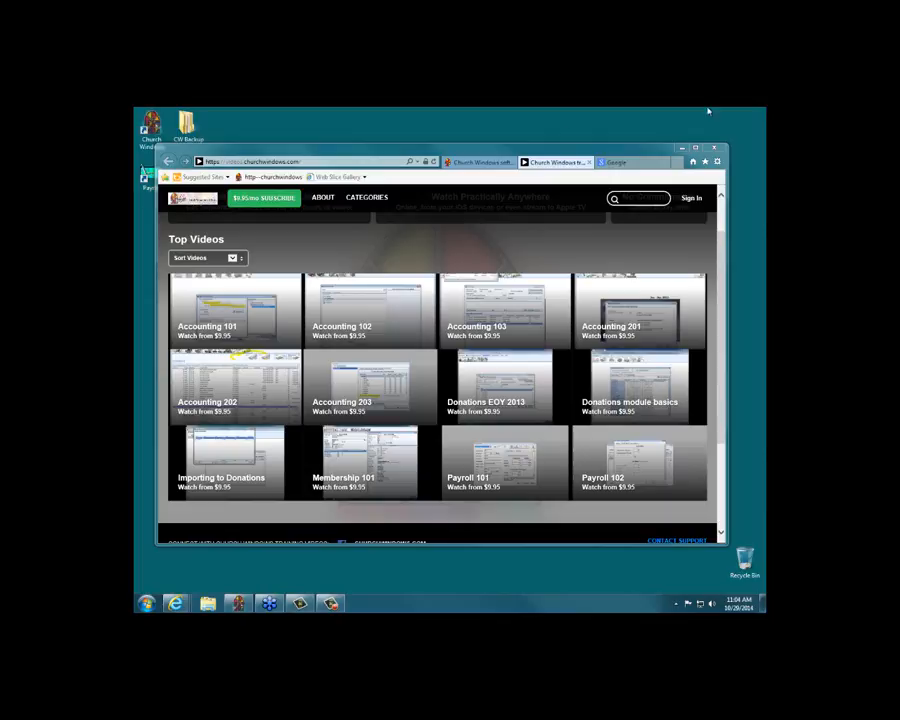
Close the browser with all its tabs.
left_click_drag(554, 150, 560, 151)
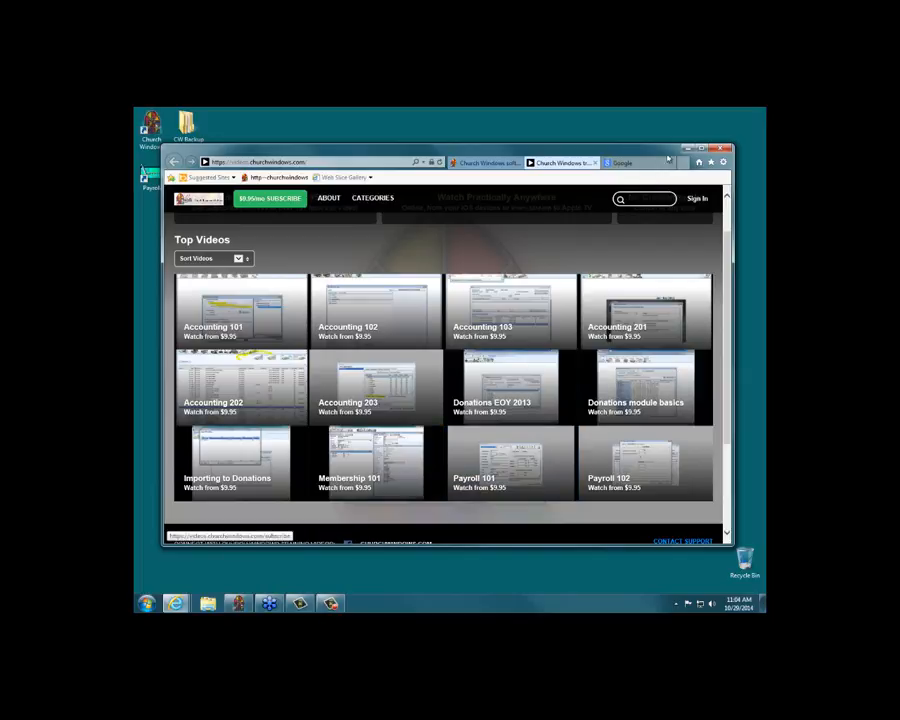
left_click(719, 150)
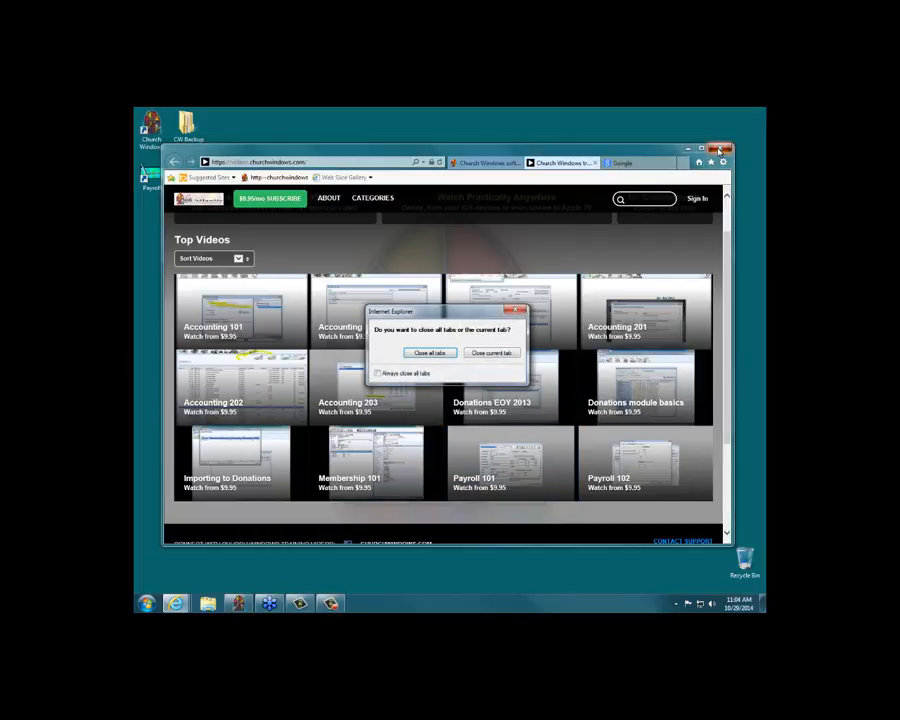
left_click(430, 352)
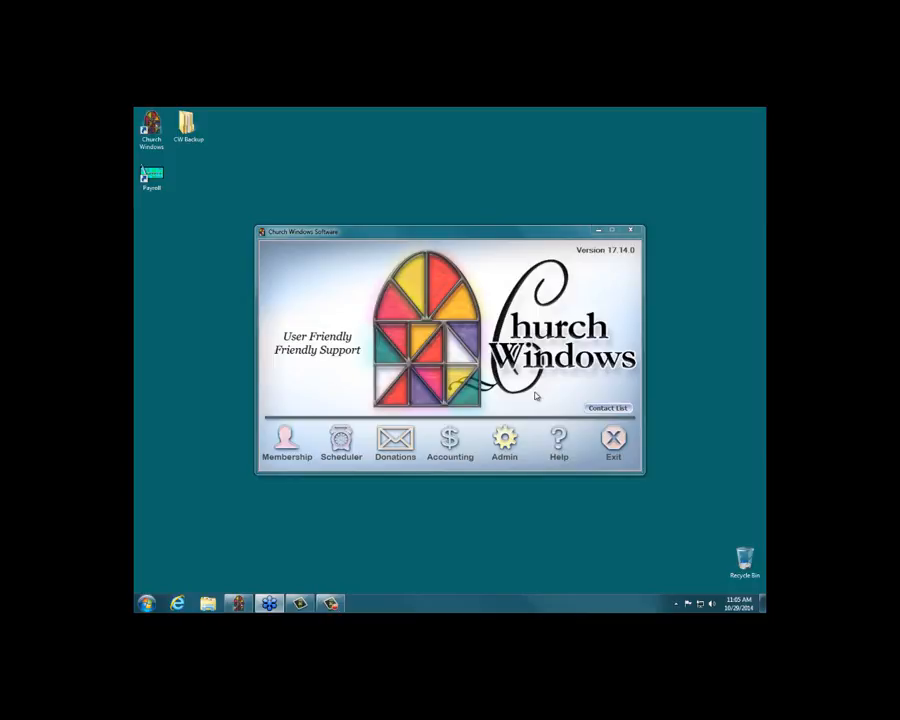
Open the Pledge/Giving Analysis report in the Donations module of Church Windows.
left_click(411, 447)
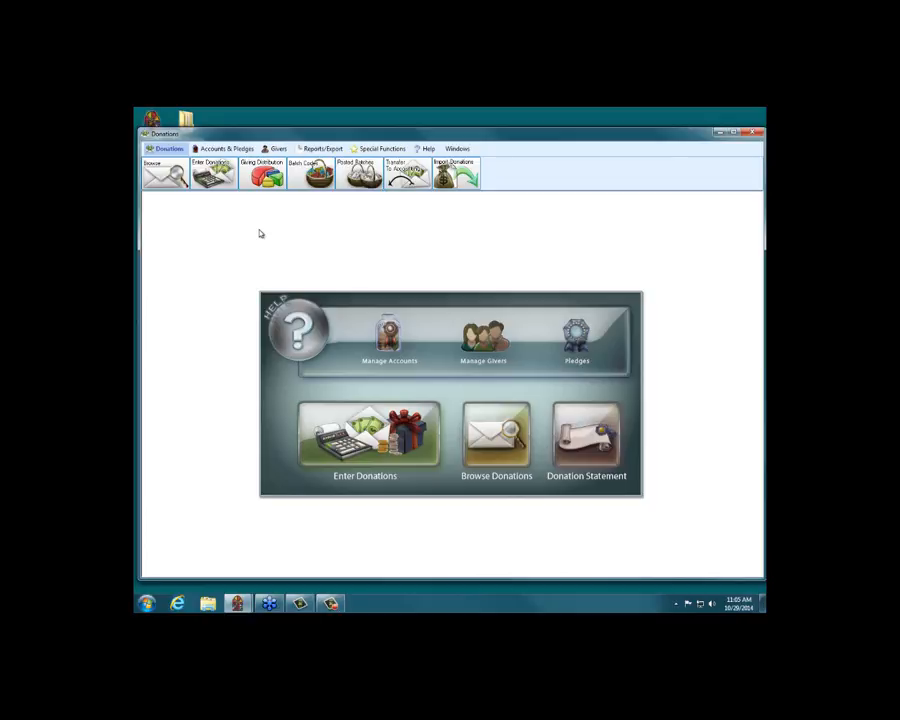
left_click(318, 149)
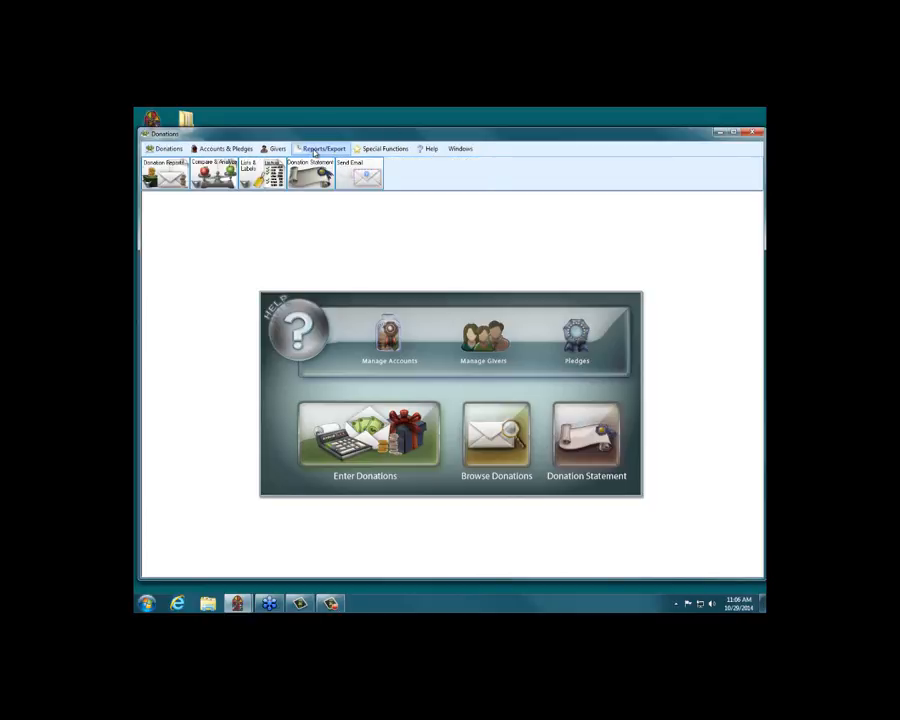
left_click(218, 173)
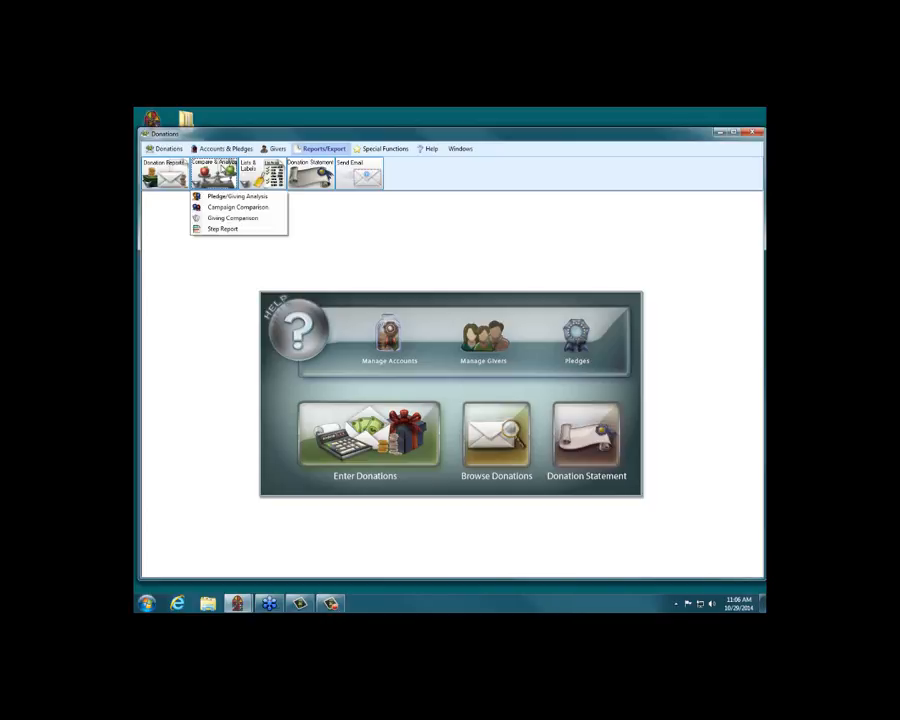
left_click(229, 197)
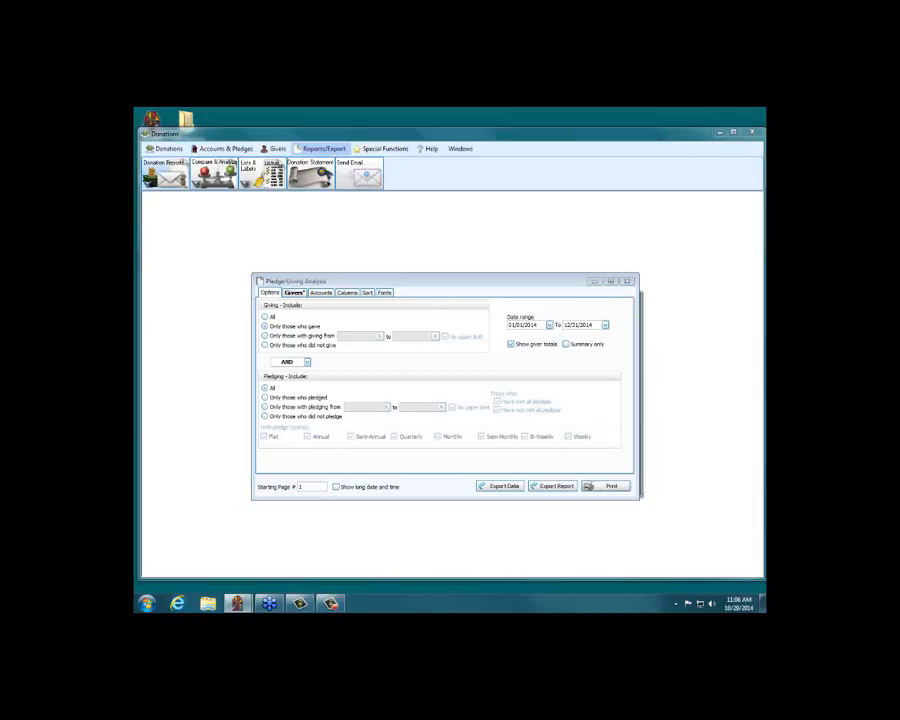
Highlight the date range with its totals options and the report's section headings, then clear the highlights.
mouse_move(519, 298)
left_mouse_down()
mouse_move(623, 321)
mouse_move(545, 347)
mouse_move(503, 318)
mouse_move(505, 303)
left_mouse_up()
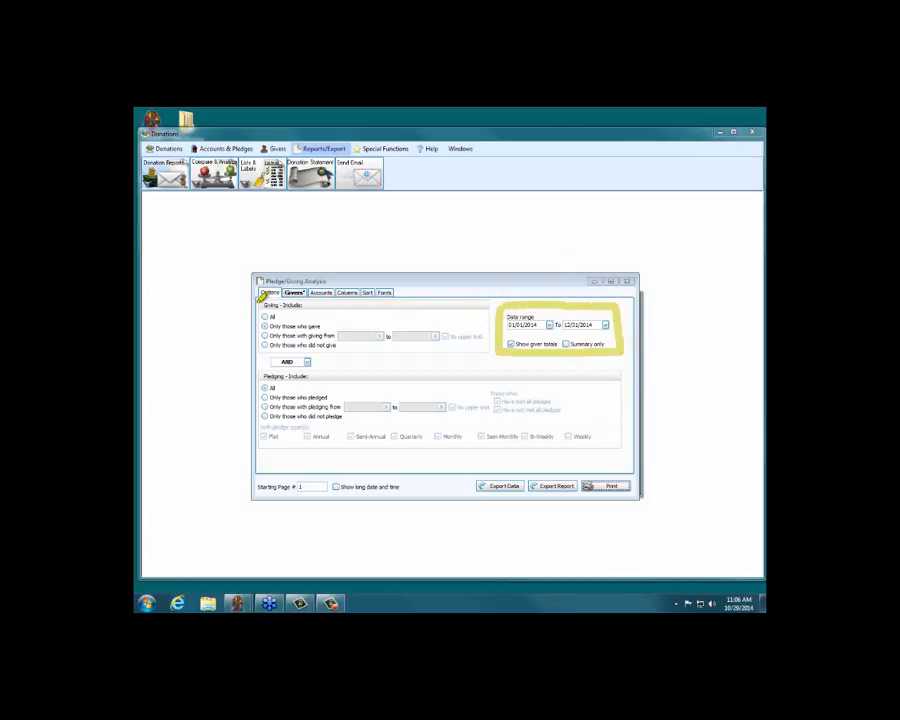
left_click_drag(260, 301, 442, 301)
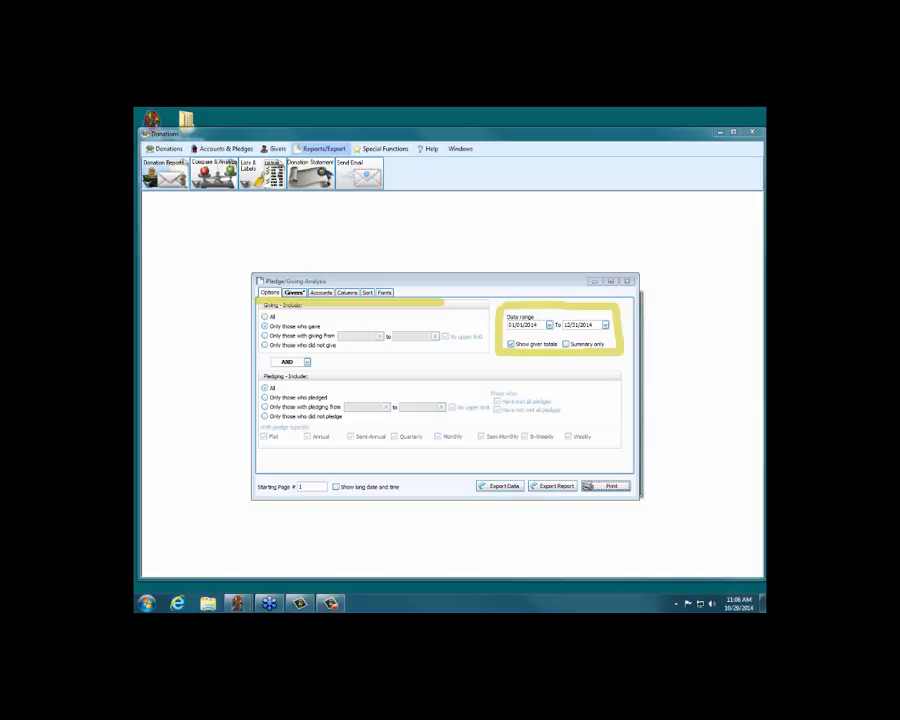
key("Escape")
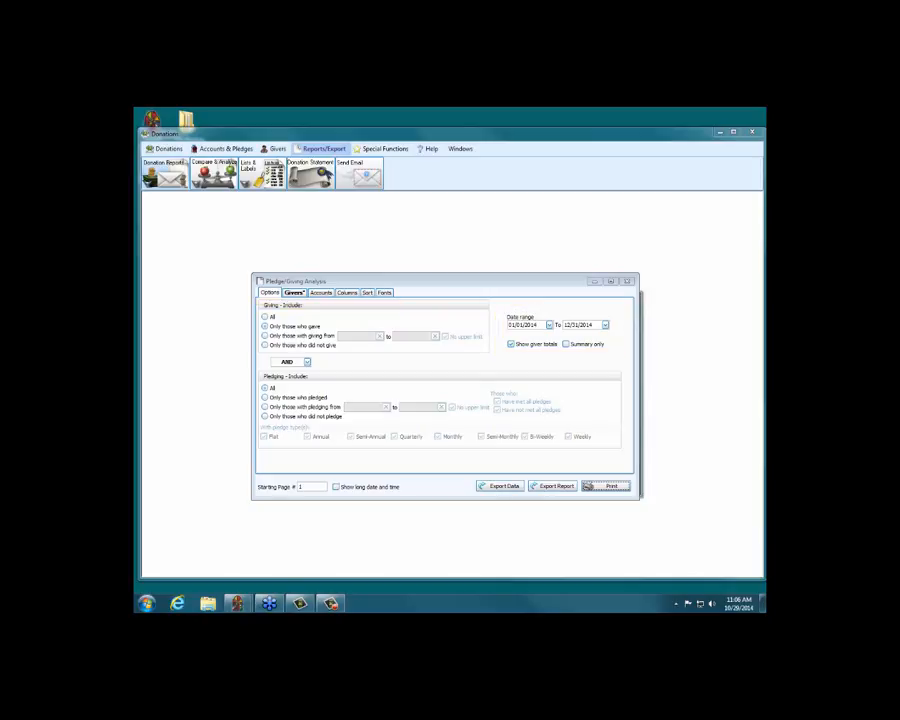
Examine the available report columns, highlighting the Gives With Family and Receives Statement entries, and return to the report options.
left_click(345, 292)
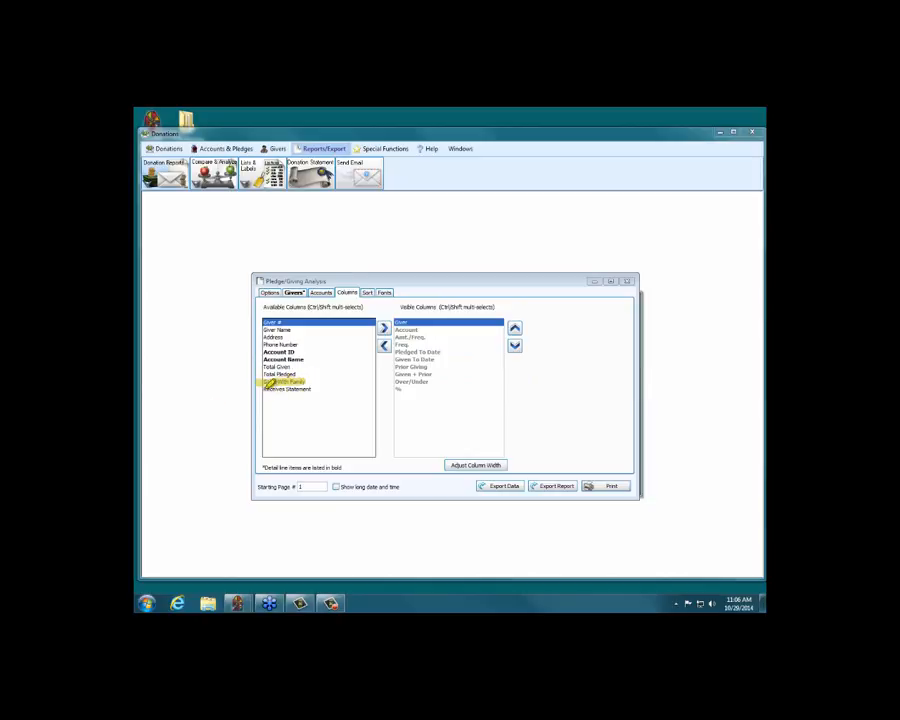
left_click_drag(268, 383, 310, 389)
left_click(269, 293)
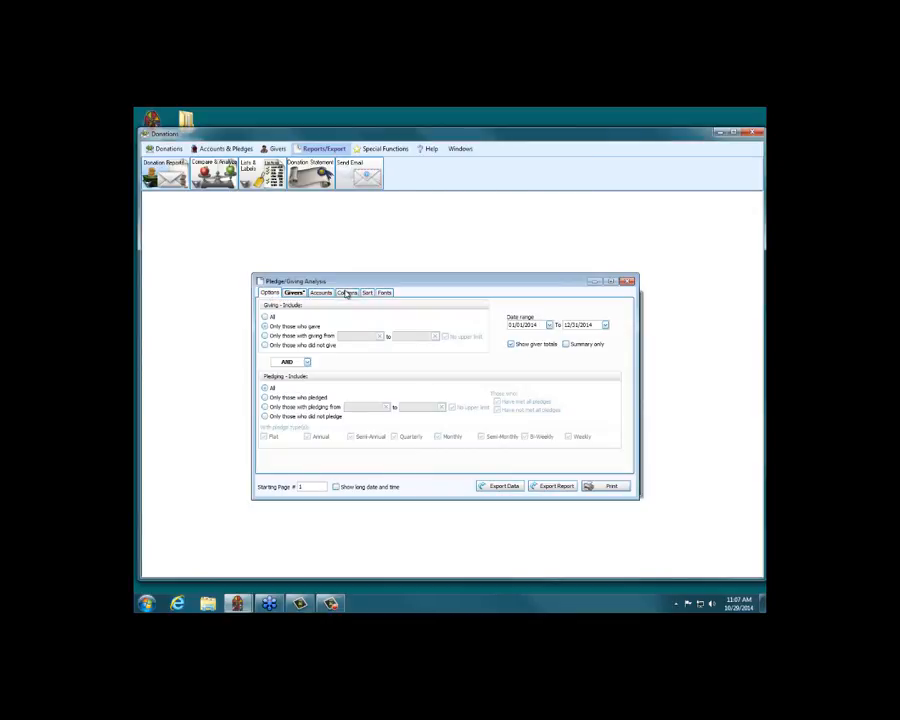
Include all givers regardless of giving, and review the report's giver filters and available accounts.
left_click(270, 316)
left_click(294, 292)
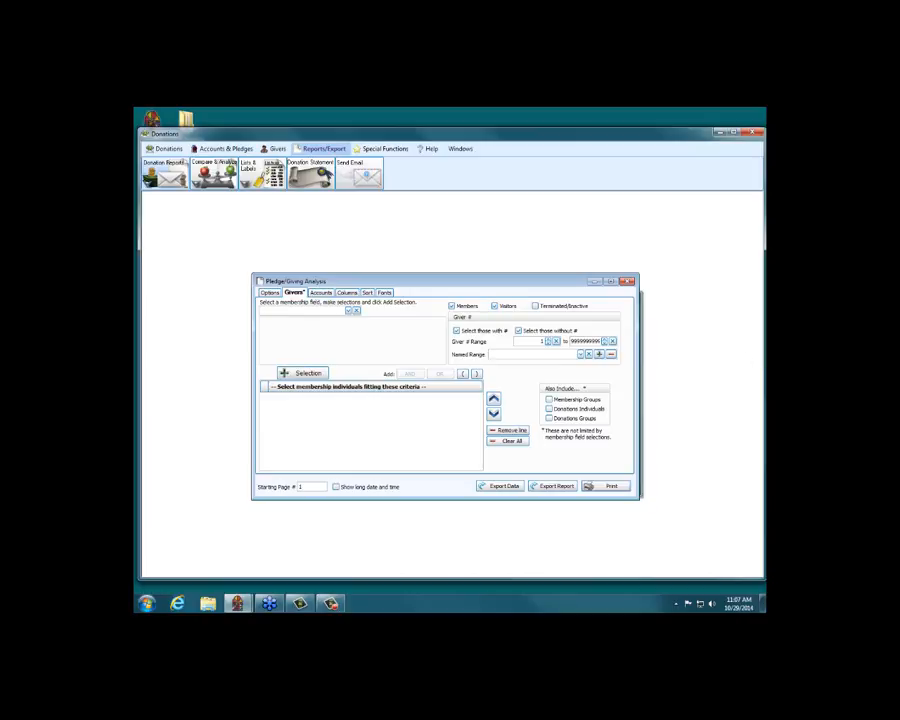
left_click(330, 295)
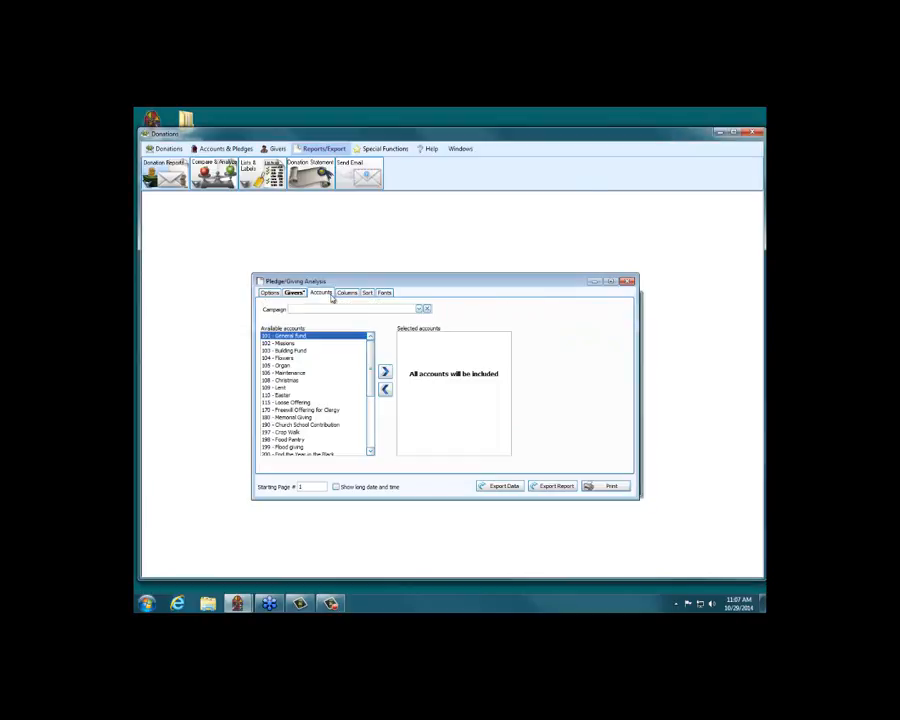
left_click(352, 293)
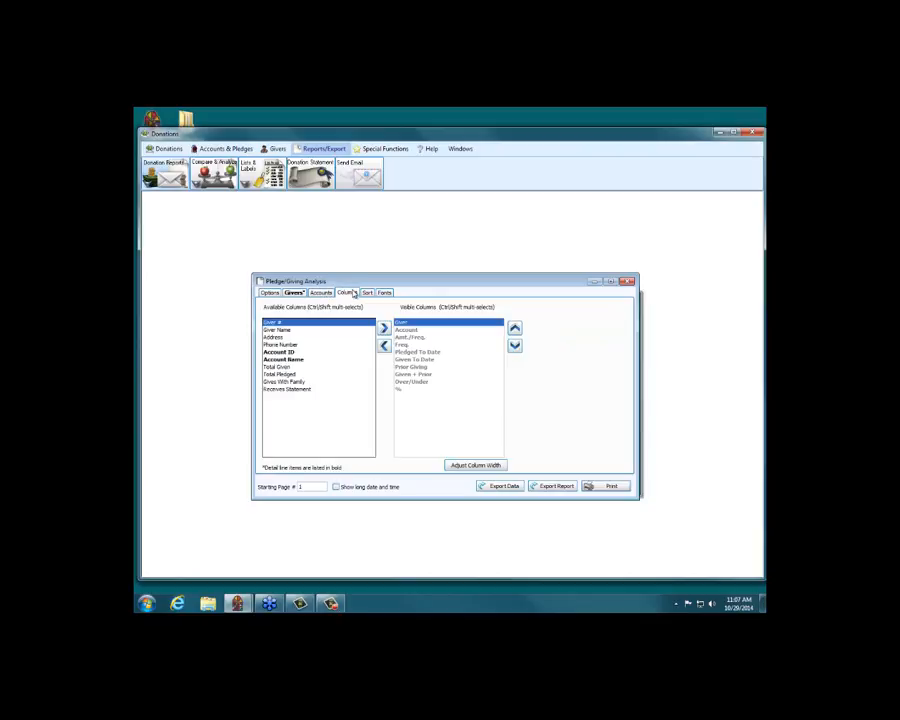
Remove every visible column except Giver from the Pledge/Giving Analysis report, from Account through the % column.
left_click(407, 331)
left_click(387, 346)
left_click(387, 346)
left_click(387, 346)
left_click(387, 346)
left_click(387, 346)
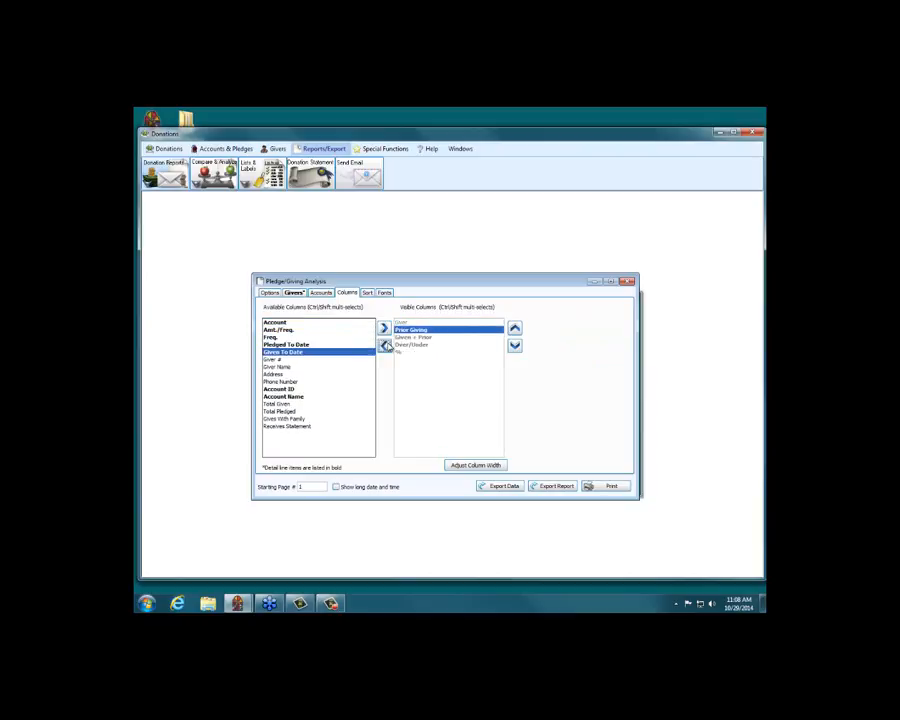
left_click(385, 346)
left_click(385, 346)
left_click(385, 346)
left_click(385, 346)
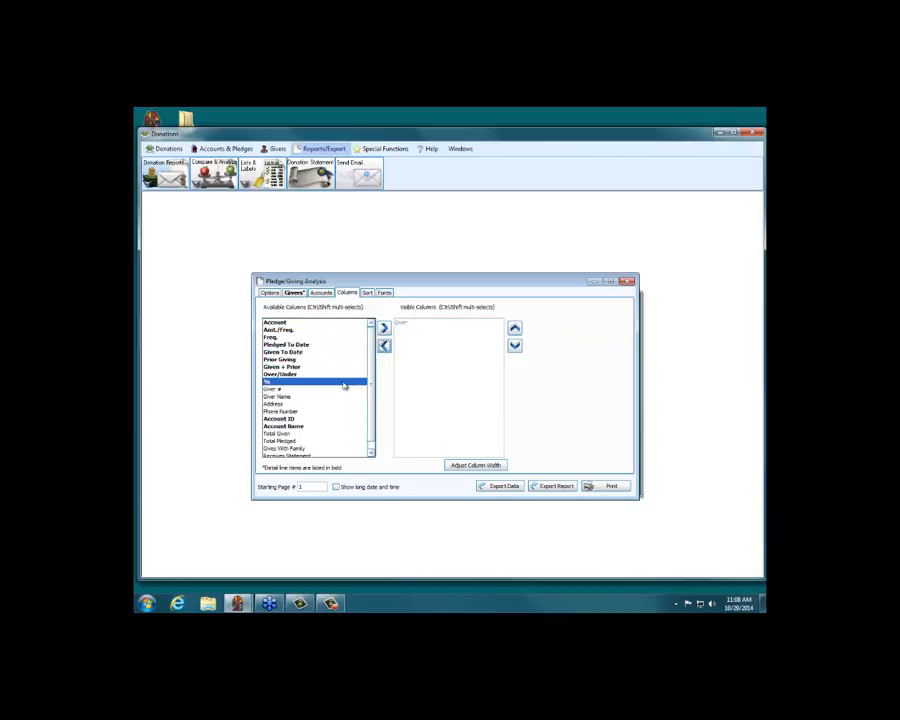
Add the Gives With Family and Receives Statement columns to the report's visible columns.
left_click(275, 449)
left_click(383, 328)
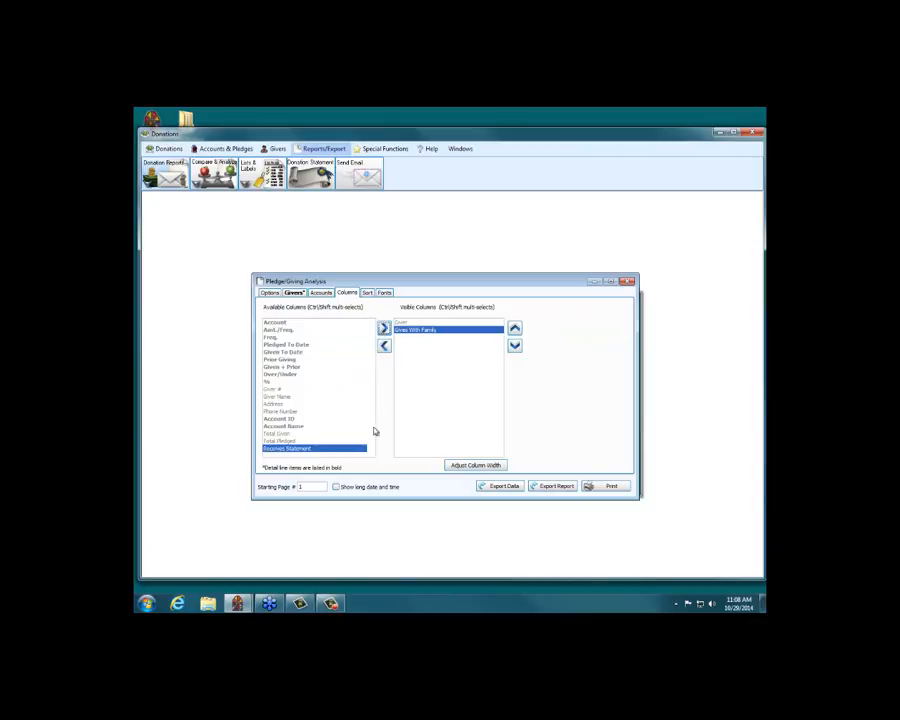
left_click(315, 450)
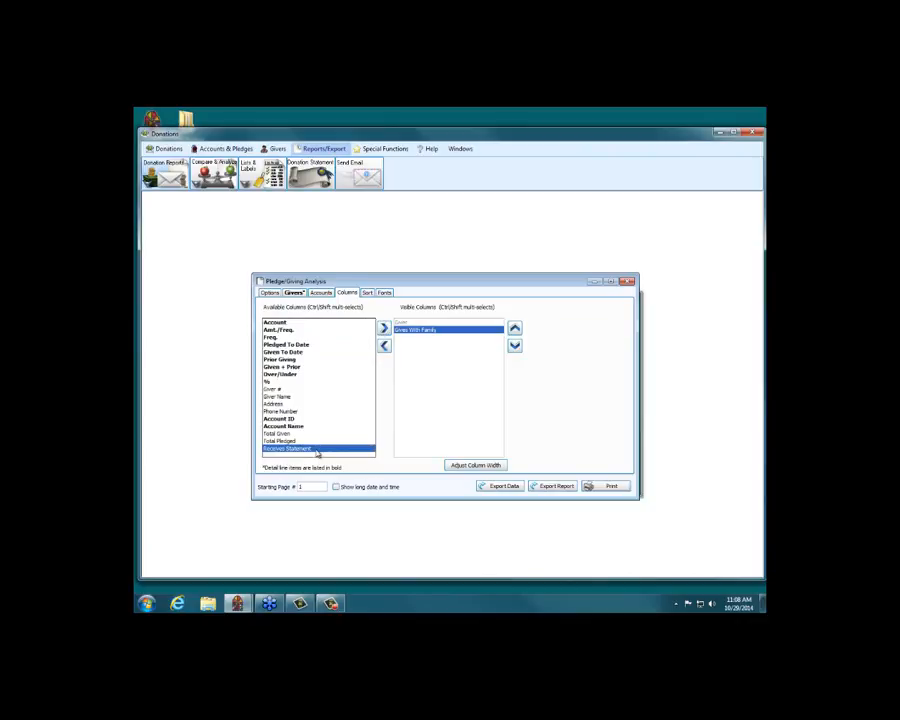
left_click(384, 328)
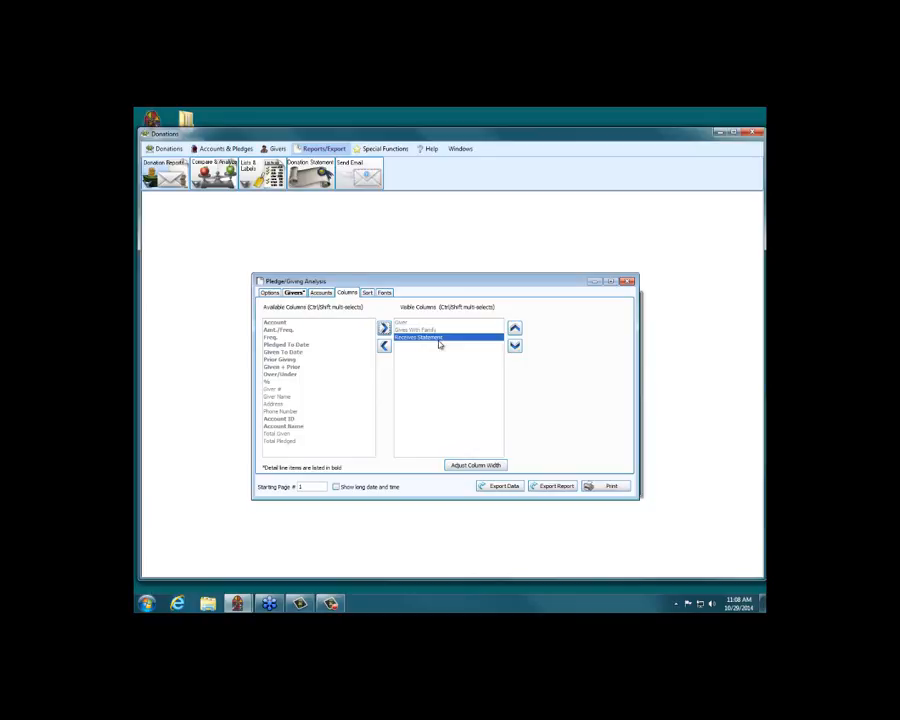
Check the report's sort settings, preview the report and set its page orientation to Portrait.
left_click(367, 292)
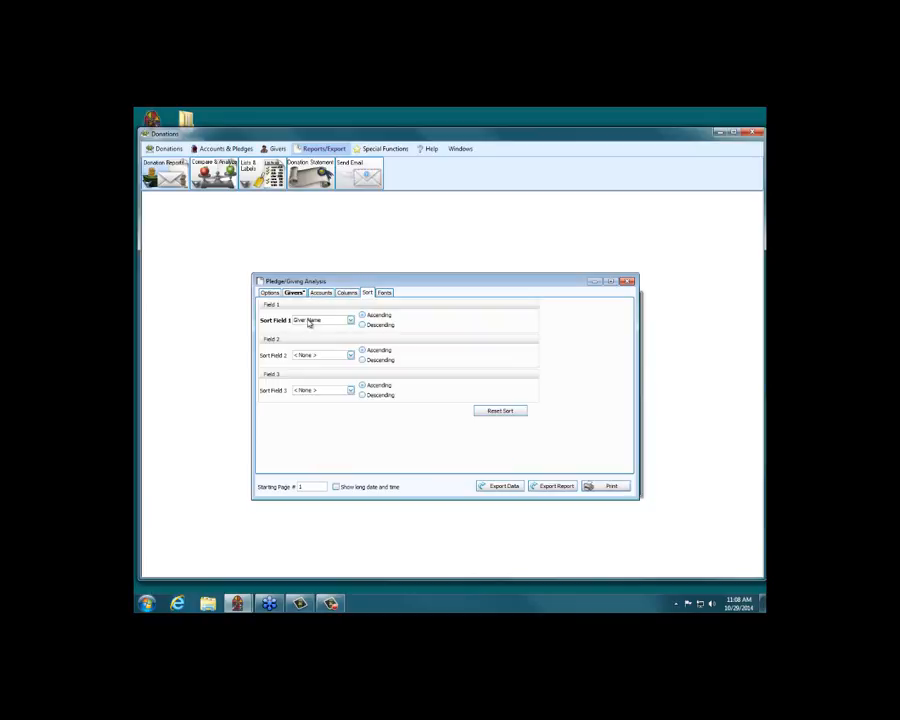
left_click(605, 487)
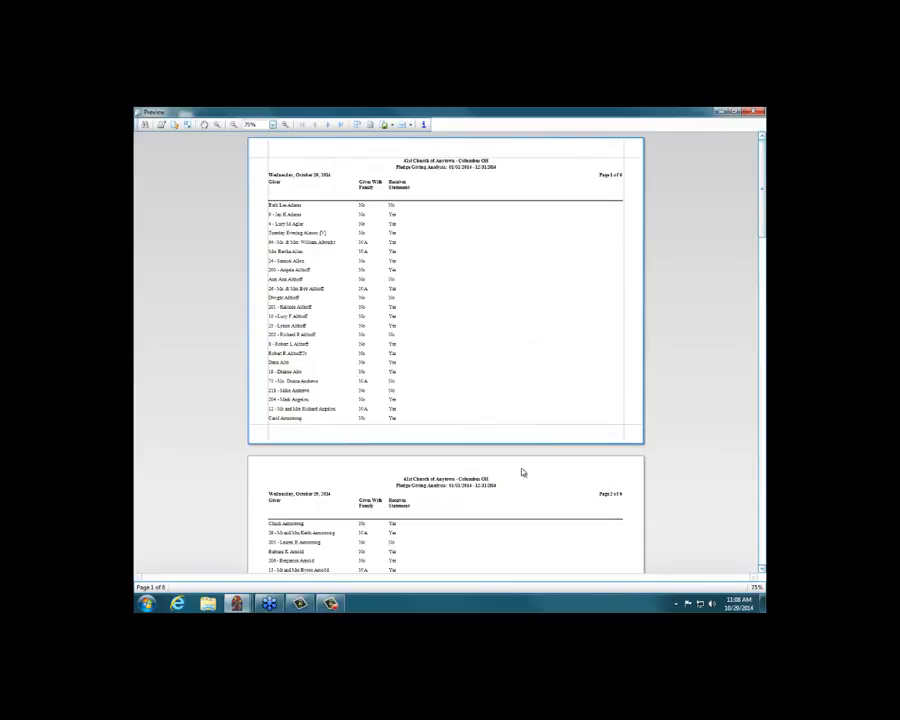
left_click(174, 124)
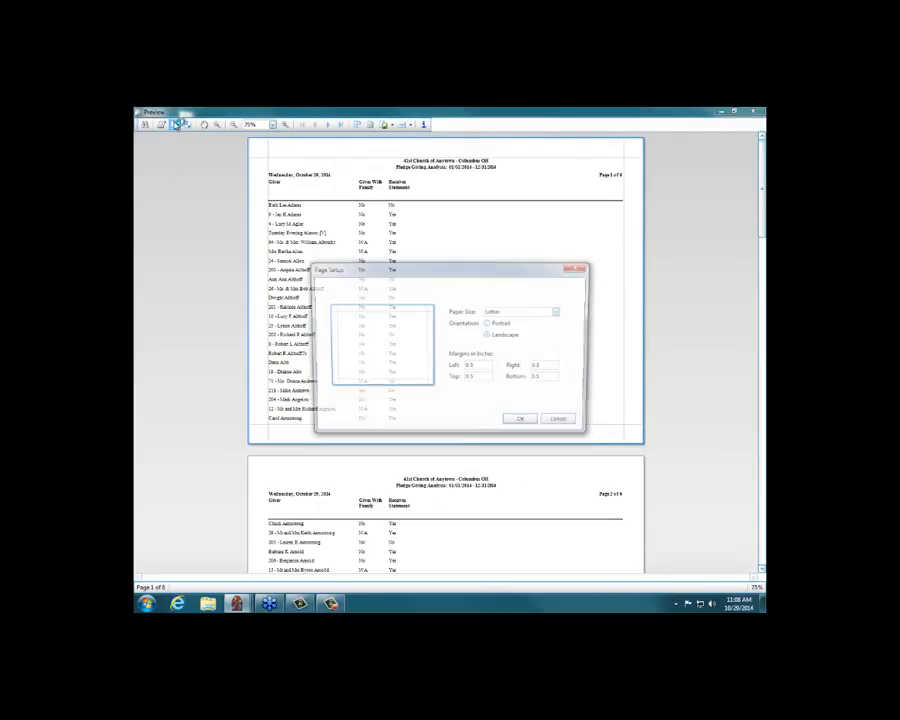
left_click(502, 324)
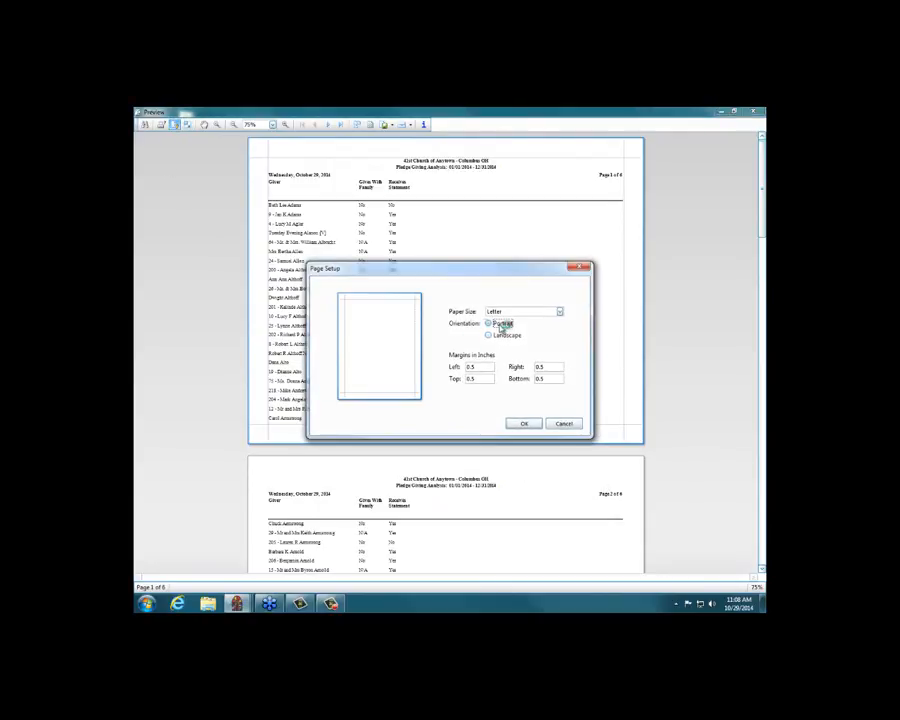
left_click(524, 425)
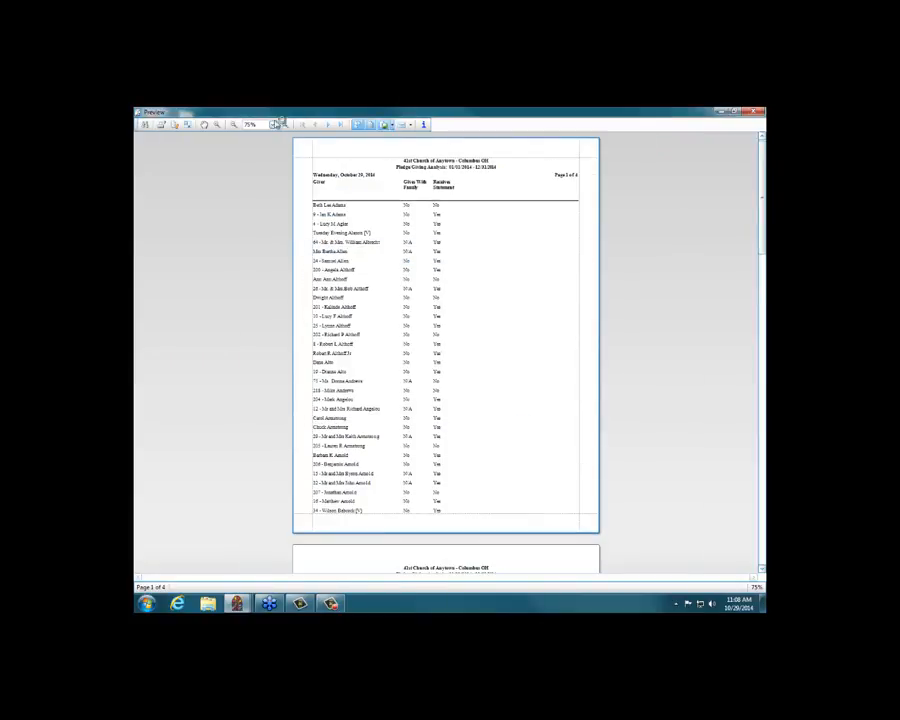
Enlarge the preview to 95% and highlight the first giver's row, the first couple and the numbered individual two rows below that couple.
left_click(287, 124)
left_click(287, 124)
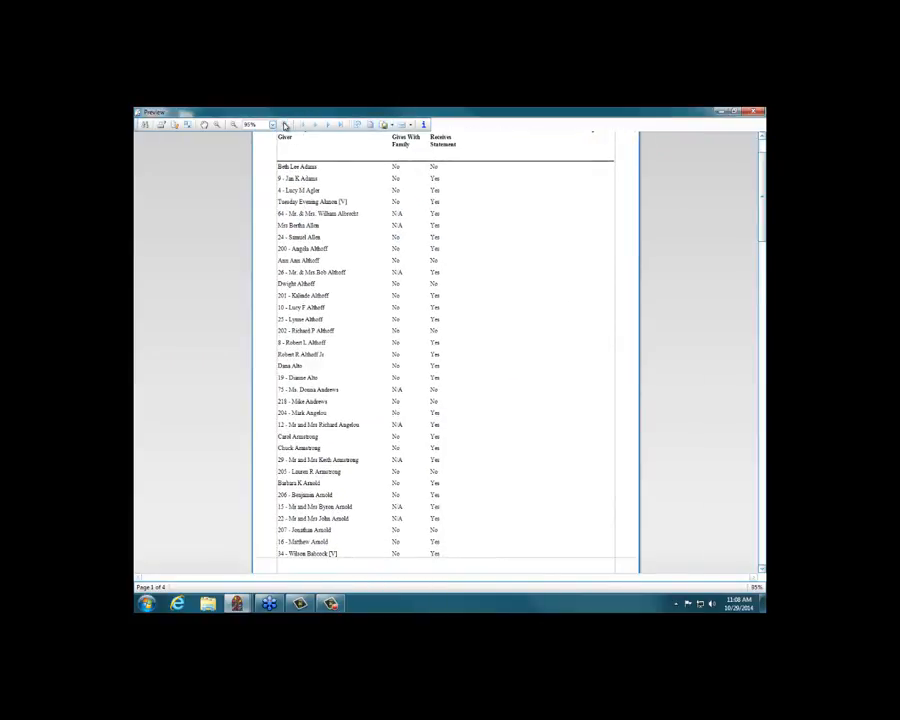
left_click_drag(762, 178, 762, 162)
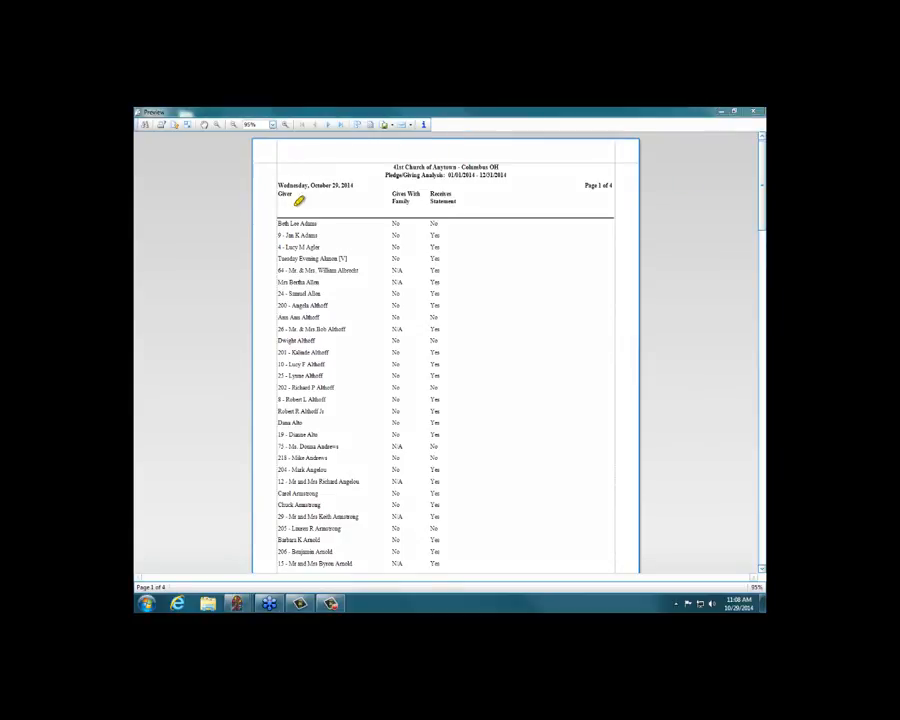
left_click_drag(279, 222, 318, 223)
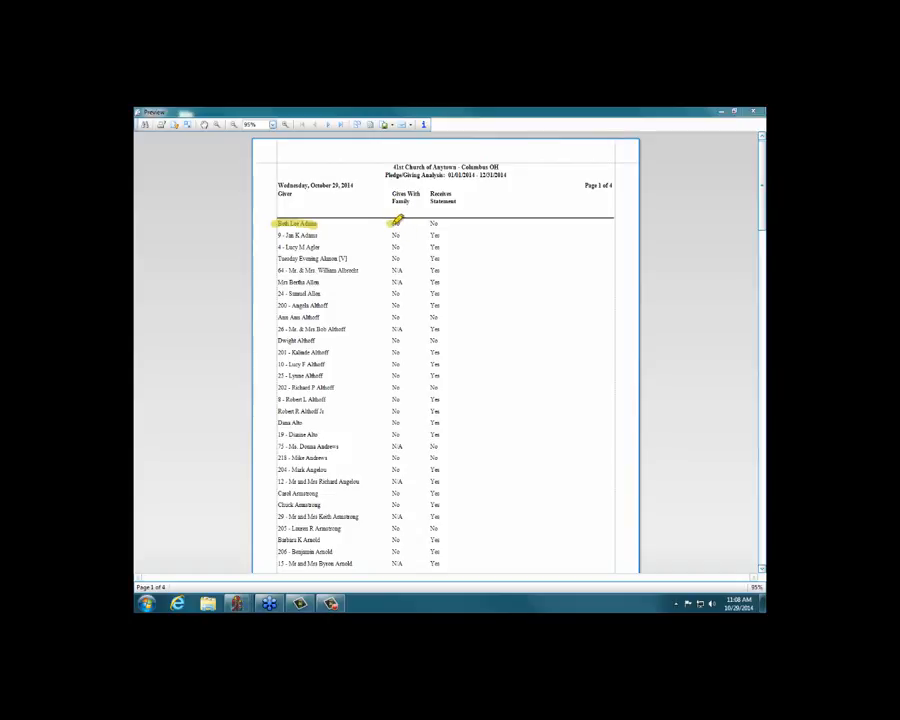
left_click_drag(388, 223, 442, 222)
left_click_drag(279, 267, 358, 268)
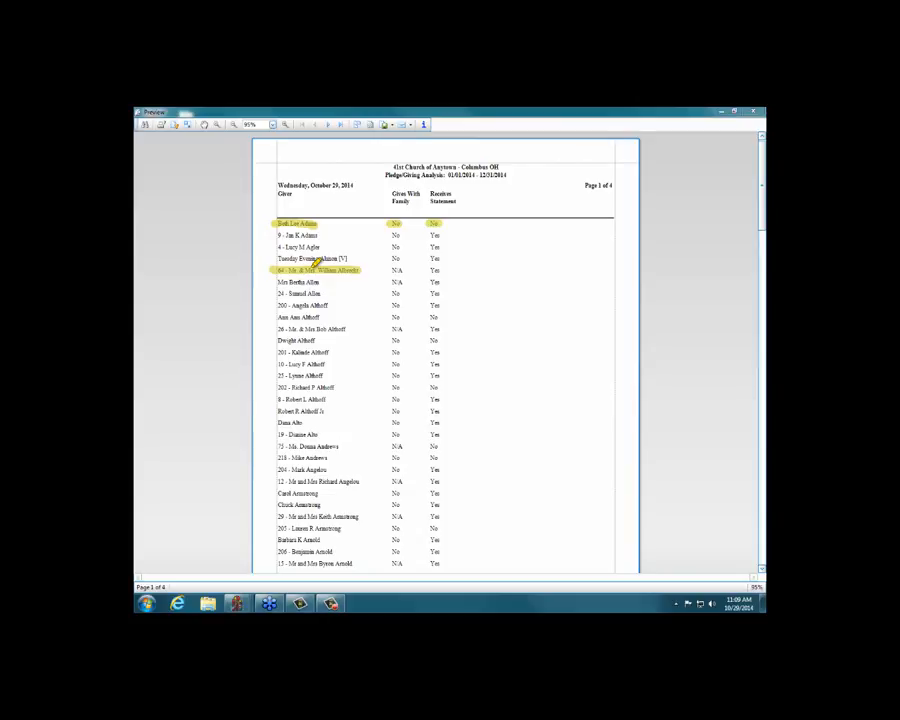
left_click_drag(390, 266, 409, 270)
left_click_drag(272, 294, 322, 292)
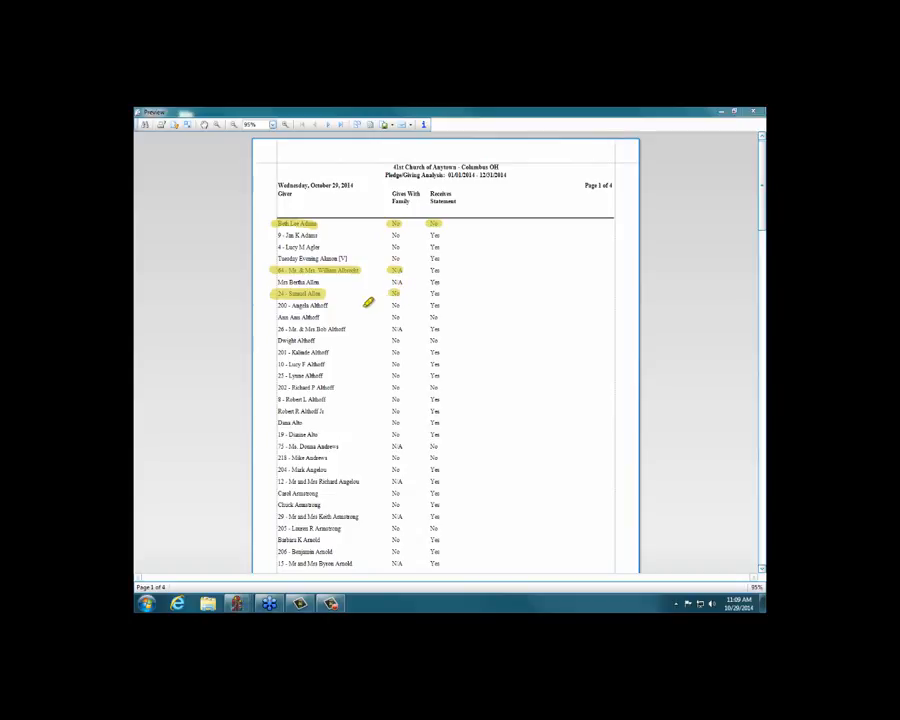
Highlight two more couples, the two individuals listed below the second couple, and an individual giver who receives no statement.
left_click_drag(267, 327, 350, 323)
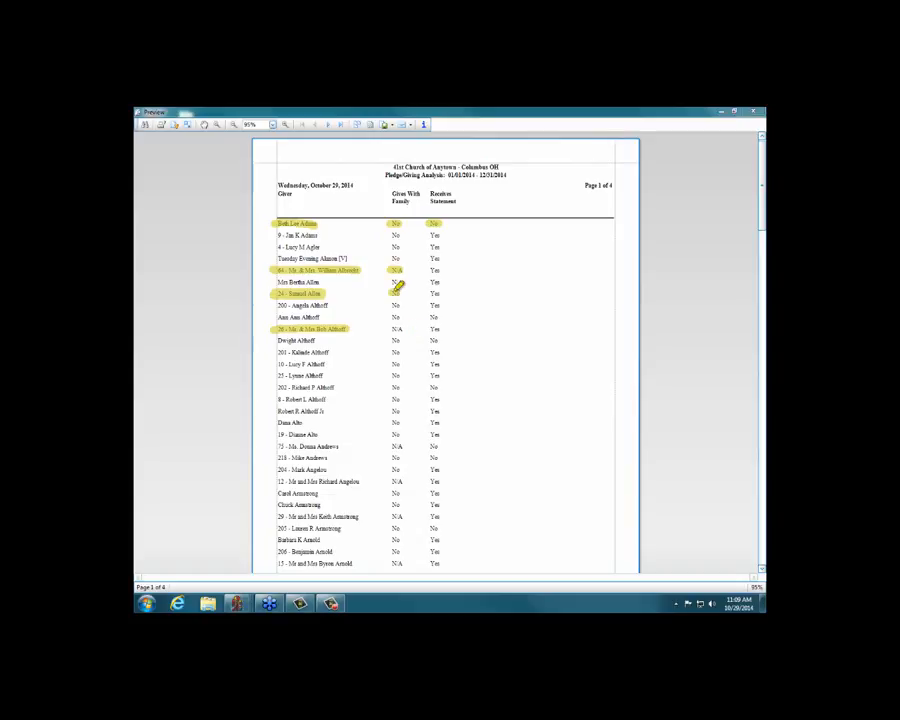
left_click_drag(391, 327, 404, 327)
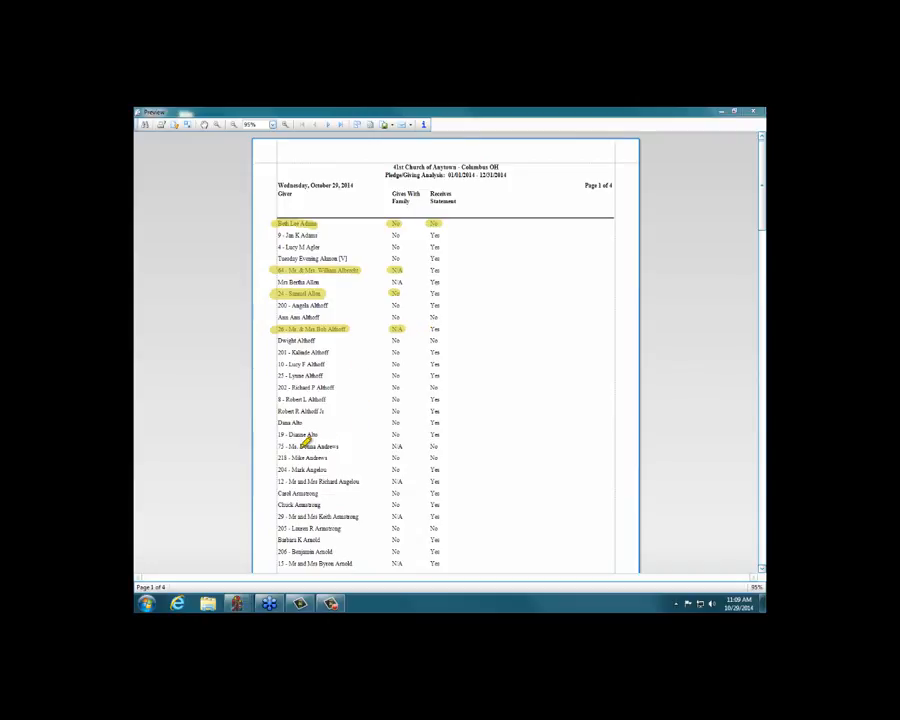
left_click_drag(277, 480, 367, 478)
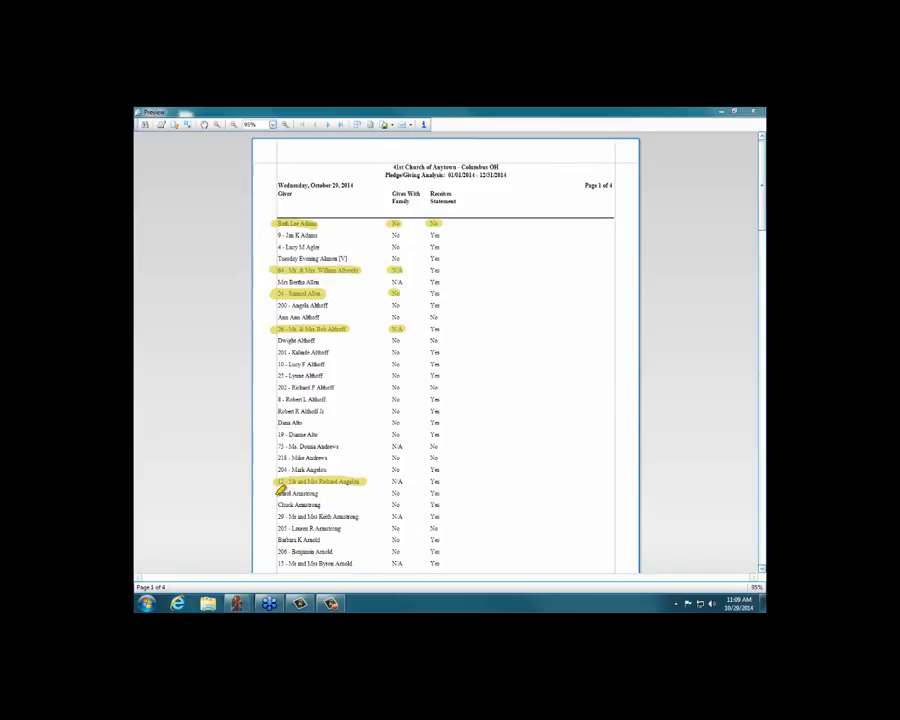
mouse_move(281, 492)
left_mouse_down()
mouse_move(318, 493)
mouse_move(287, 495)
mouse_move(286, 505)
mouse_move(322, 504)
left_mouse_up()
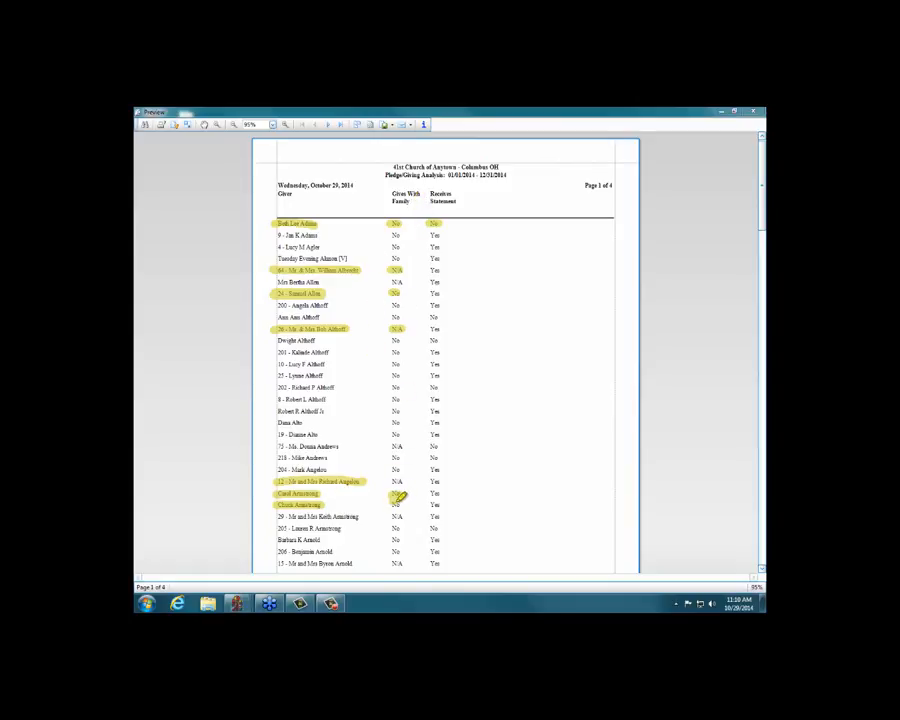
mouse_move(395, 502)
left_mouse_down()
mouse_move(398, 493)
mouse_move(395, 506)
left_mouse_up()
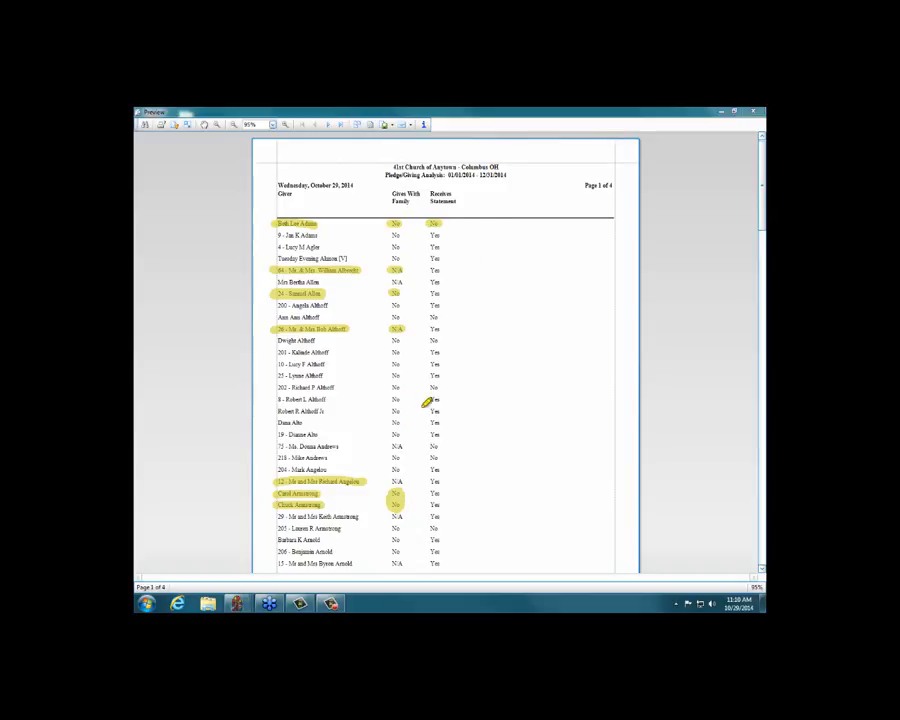
left_click_drag(274, 387, 337, 387)
left_click_drag(428, 387, 443, 387)
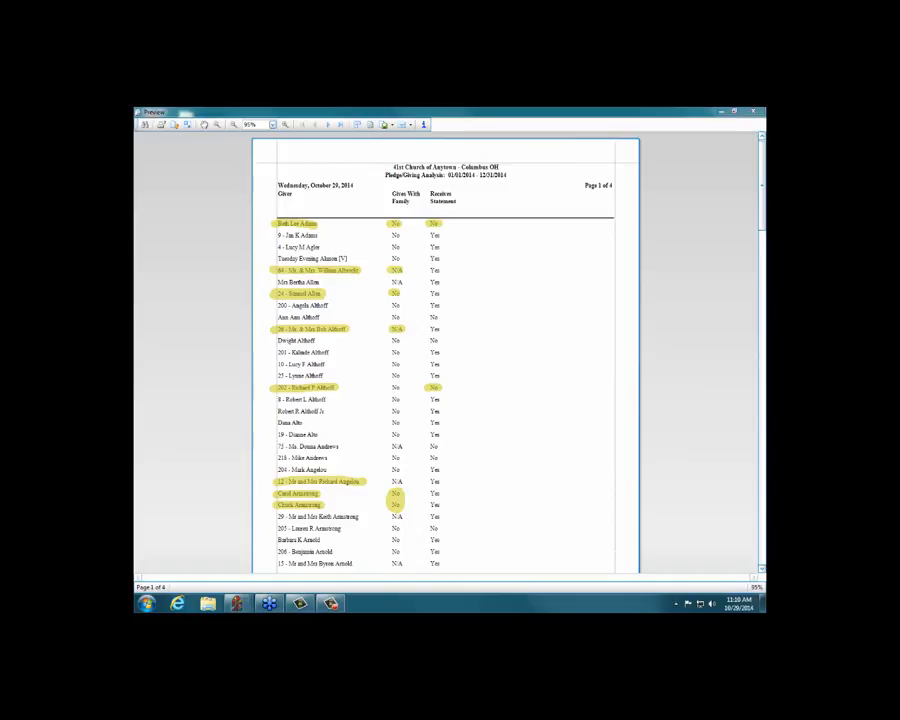
Close the report and turn on Receives Statement for the first individual giver in Manage Givers.
left_click(752, 112)
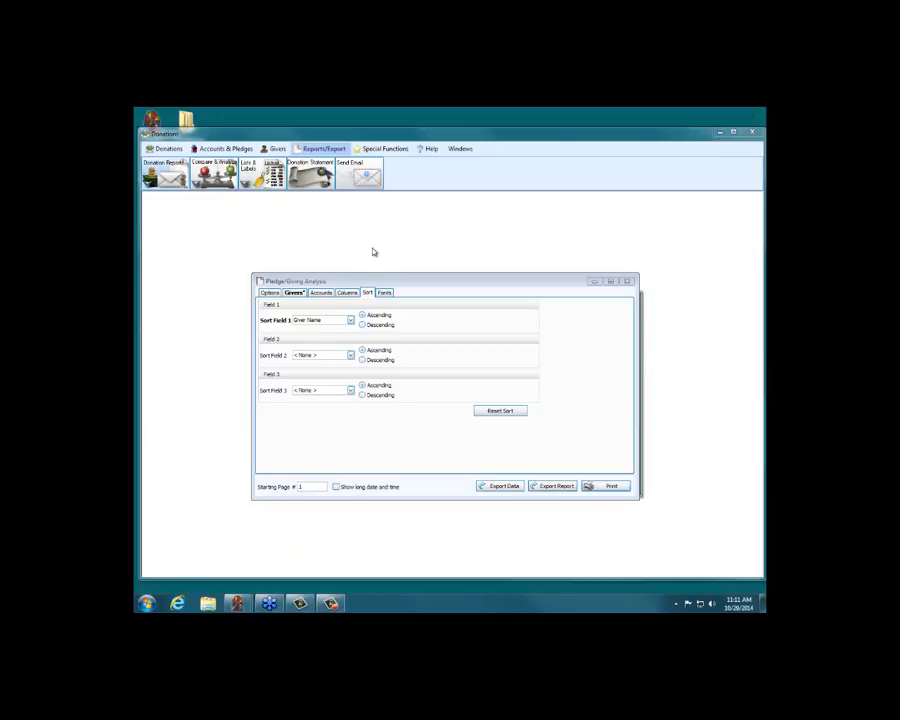
left_click(627, 282)
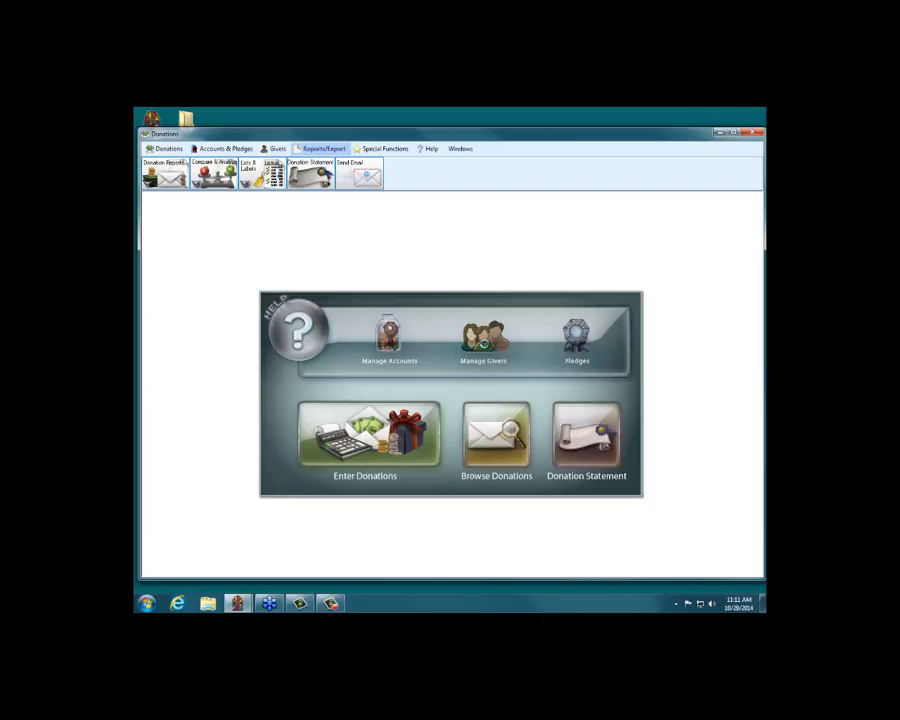
left_click(485, 345)
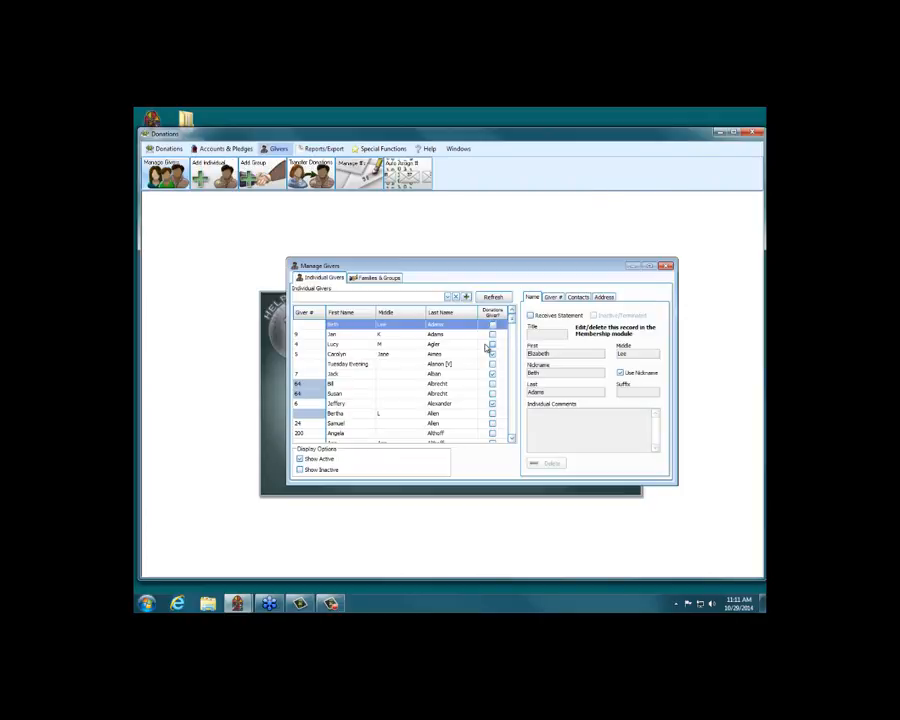
left_click(341, 326)
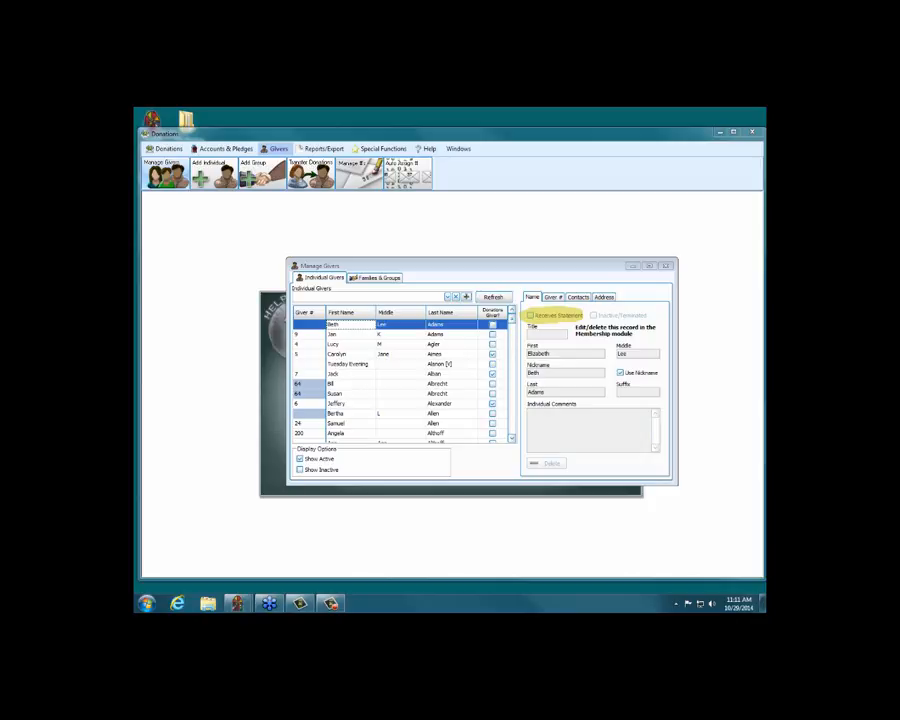
left_click(556, 315)
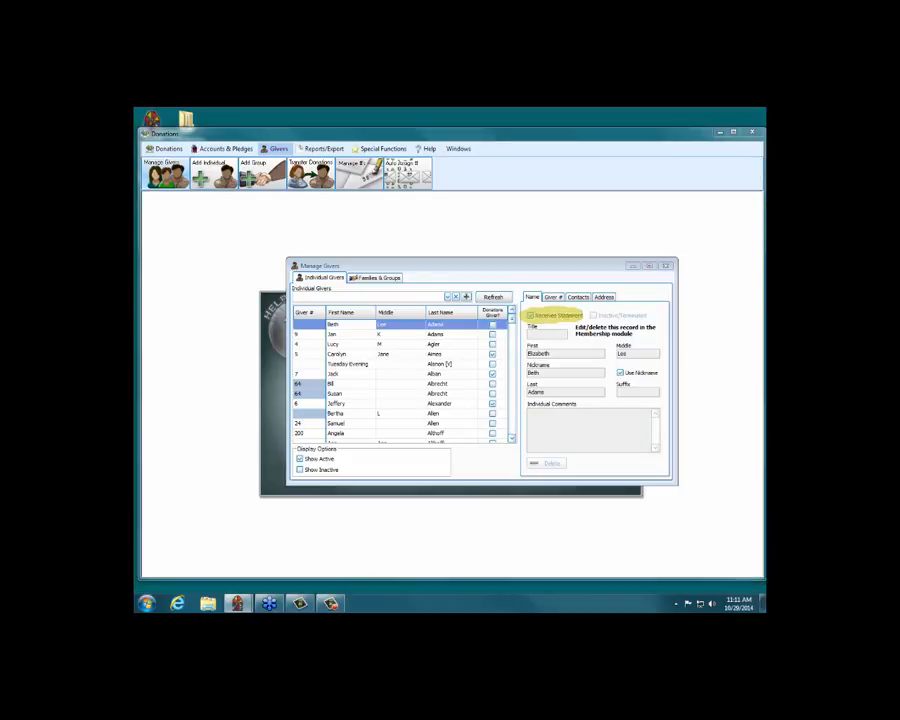
key("Escape")
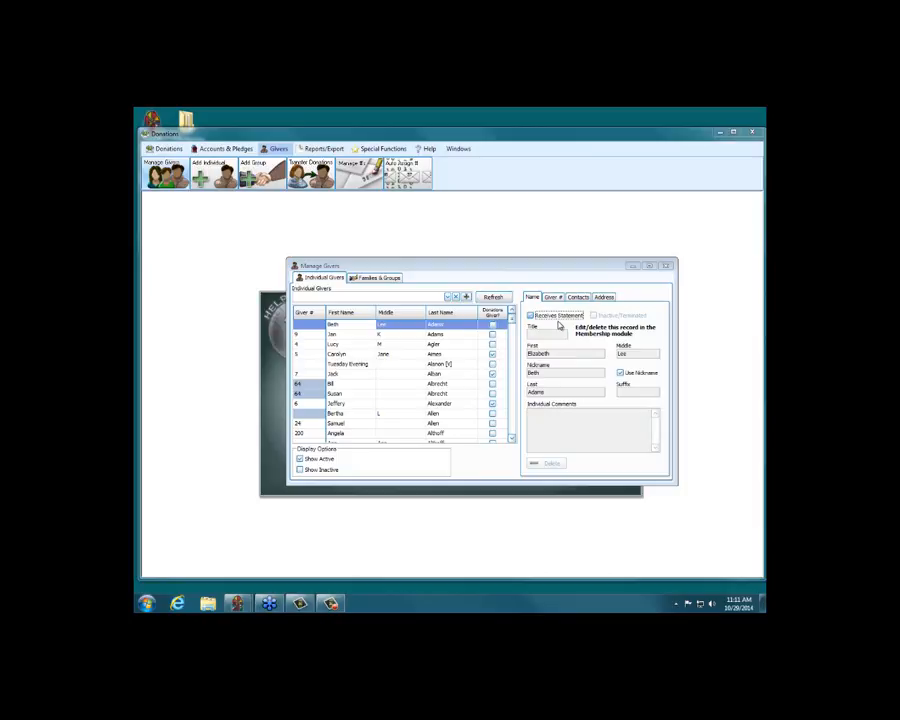
Look up the highlighted non-statement giver by giver number, turn on Receives Statement and close Manage Givers.
left_click(324, 298)
type("202")
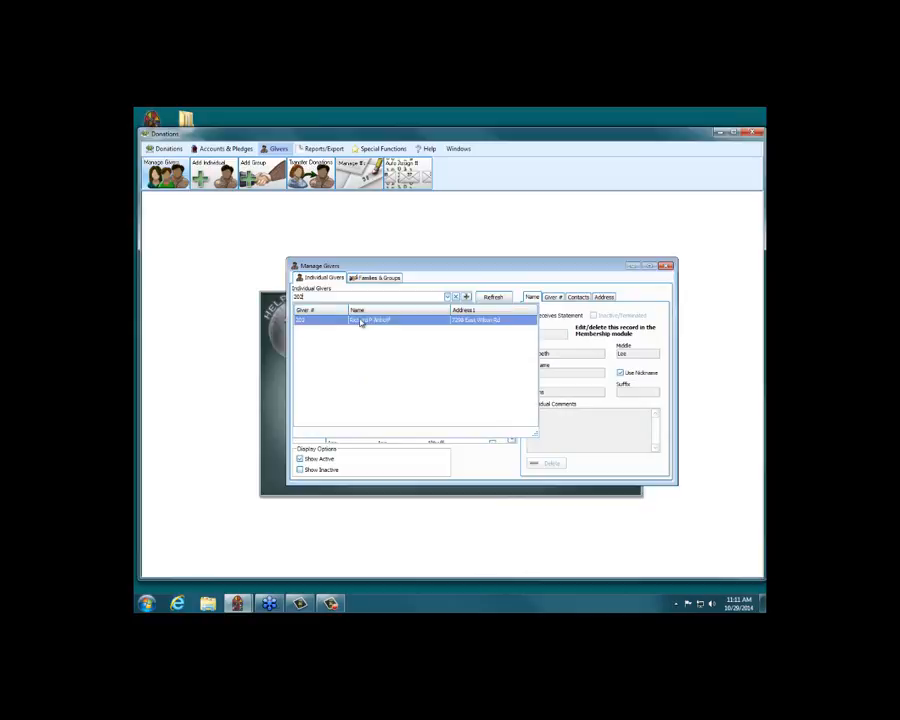
left_click(362, 321)
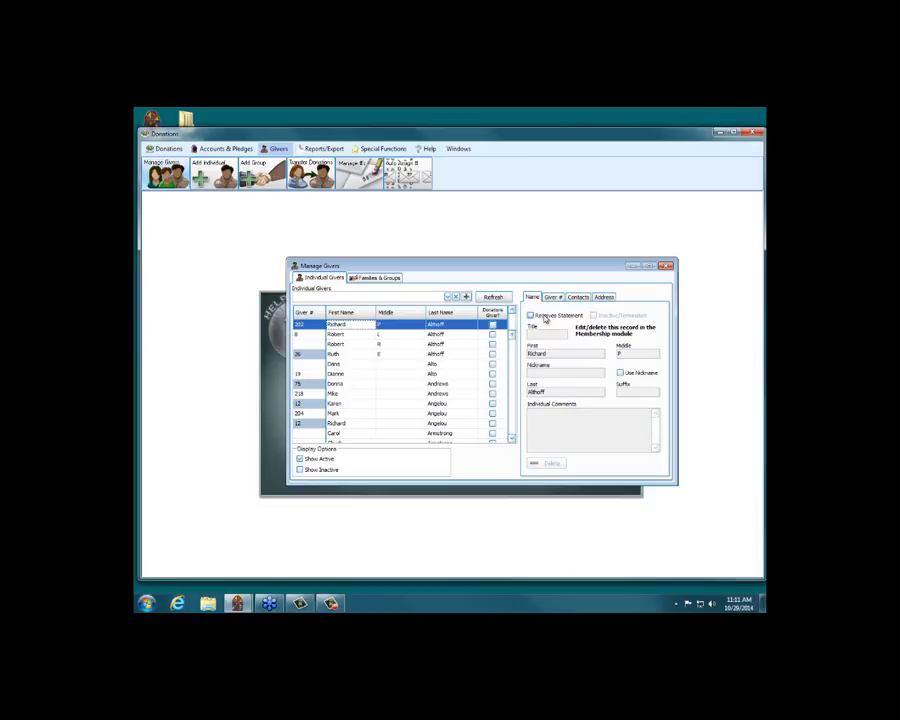
left_click(539, 318)
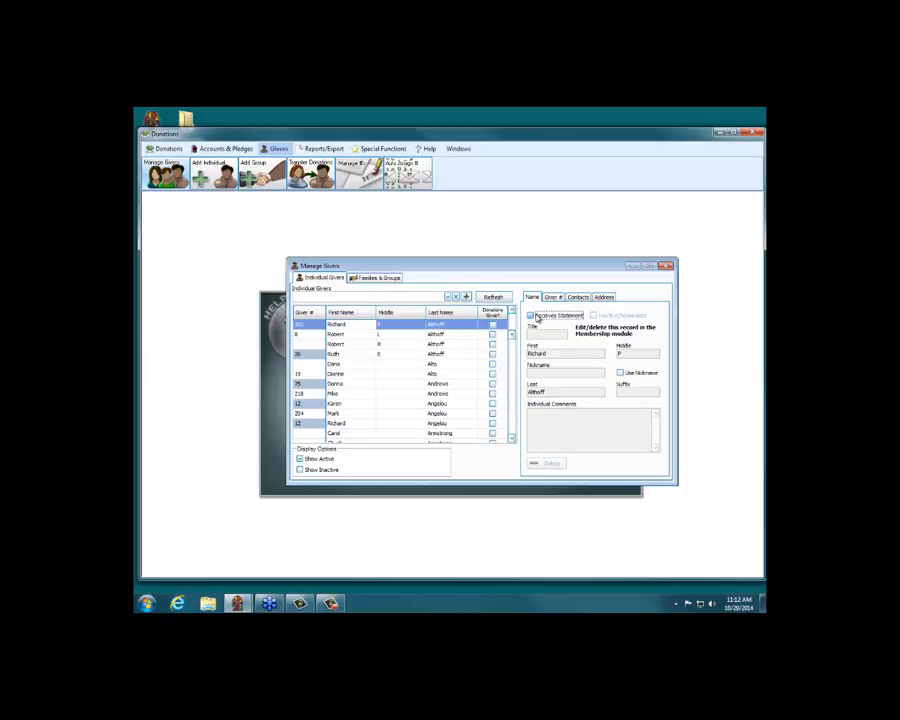
left_click(665, 267)
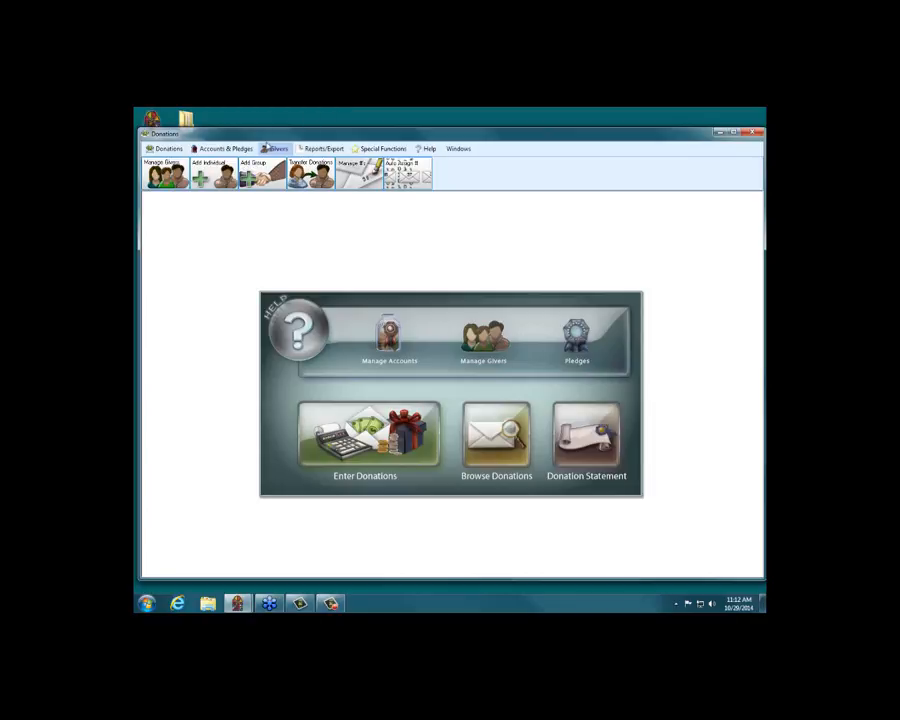
Open the Pledge/Giving Analysis report and limit its accounts to the Stewarship 2014 campaign.
left_click(265, 148)
left_click(322, 148)
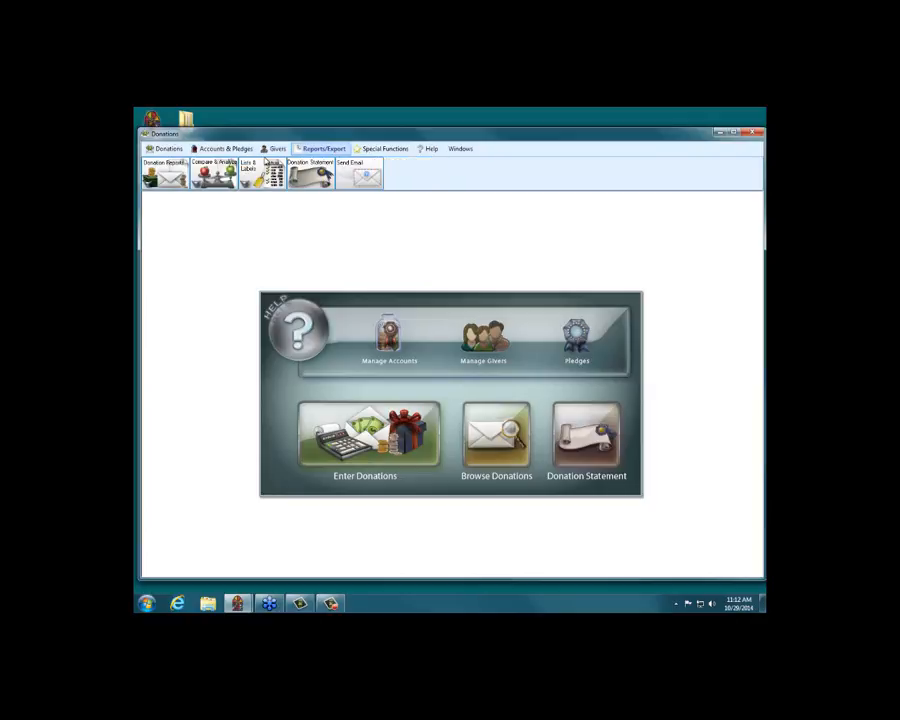
left_click(213, 172)
left_click(239, 197)
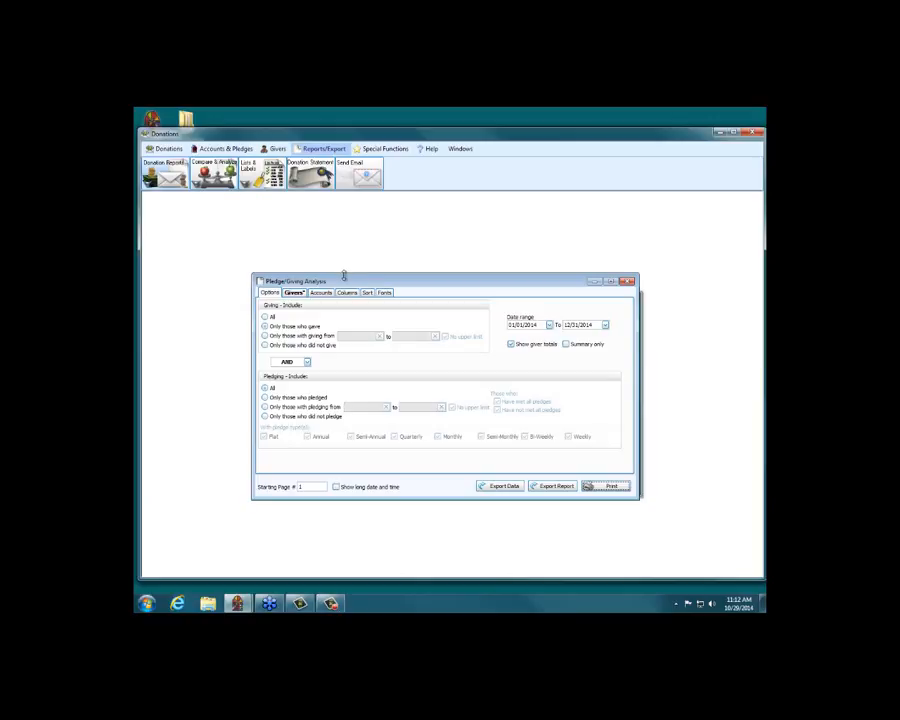
left_click_drag(345, 276, 345, 267)
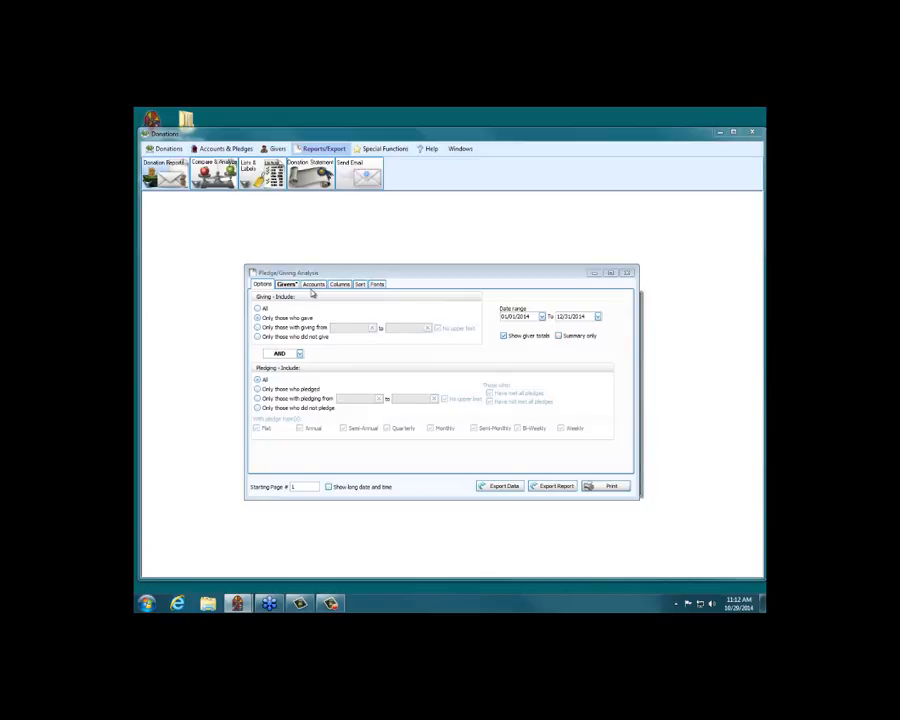
left_click(315, 286)
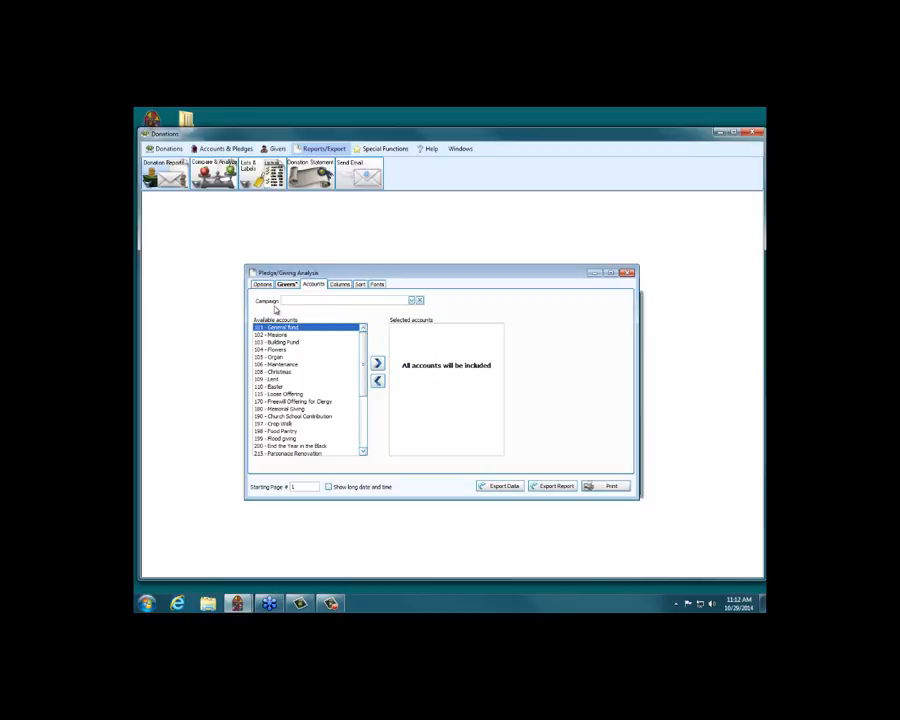
left_click(411, 301)
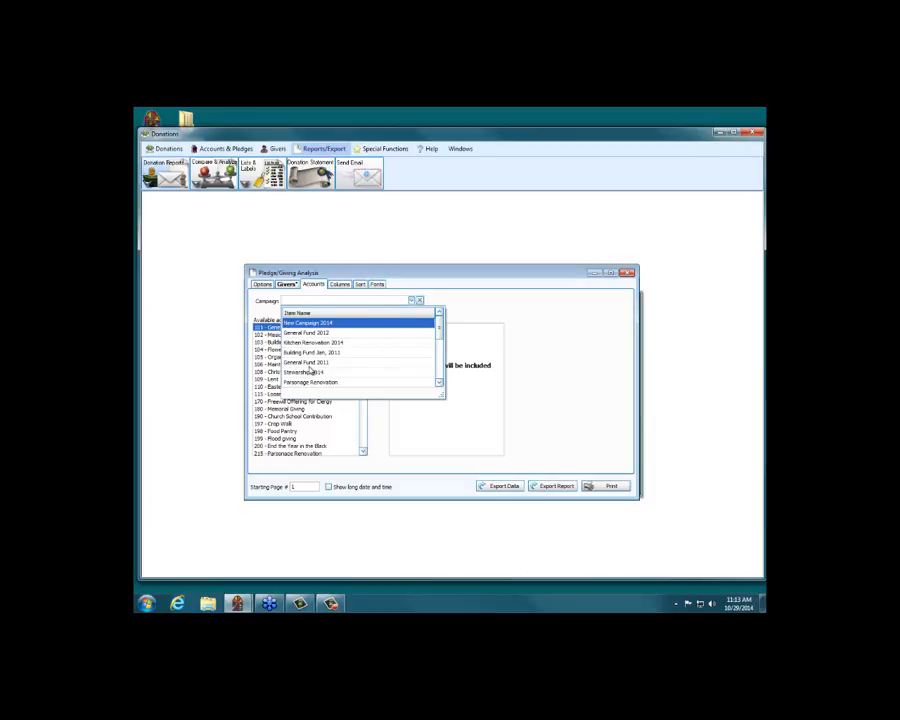
left_click(305, 373)
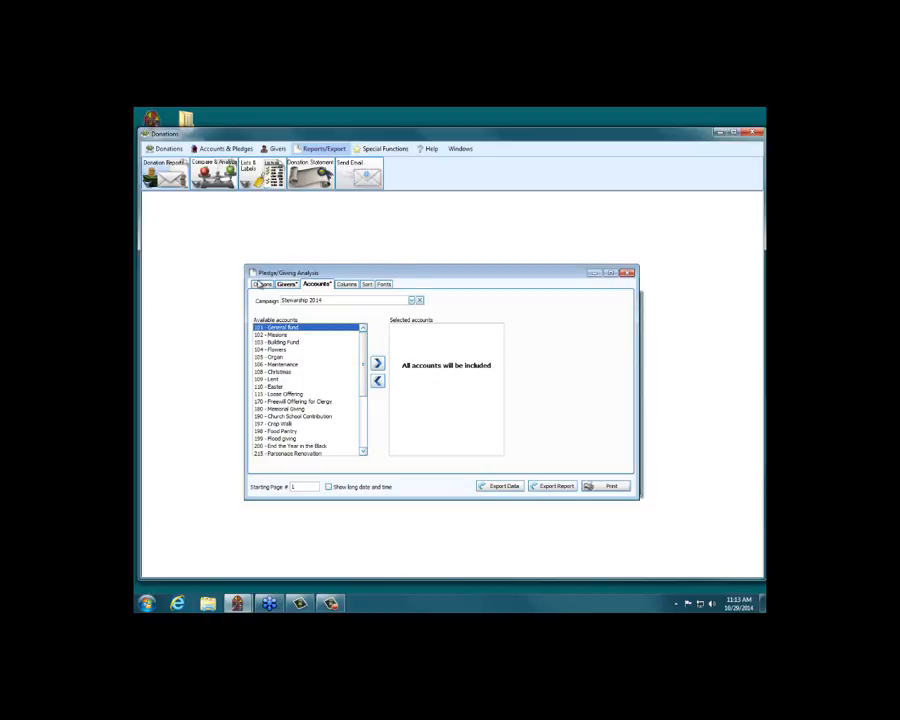
Highlight the unavailable pledging choices and the giving choices in the report options, clear the highlights and set Giving to include All.
left_click(261, 285)
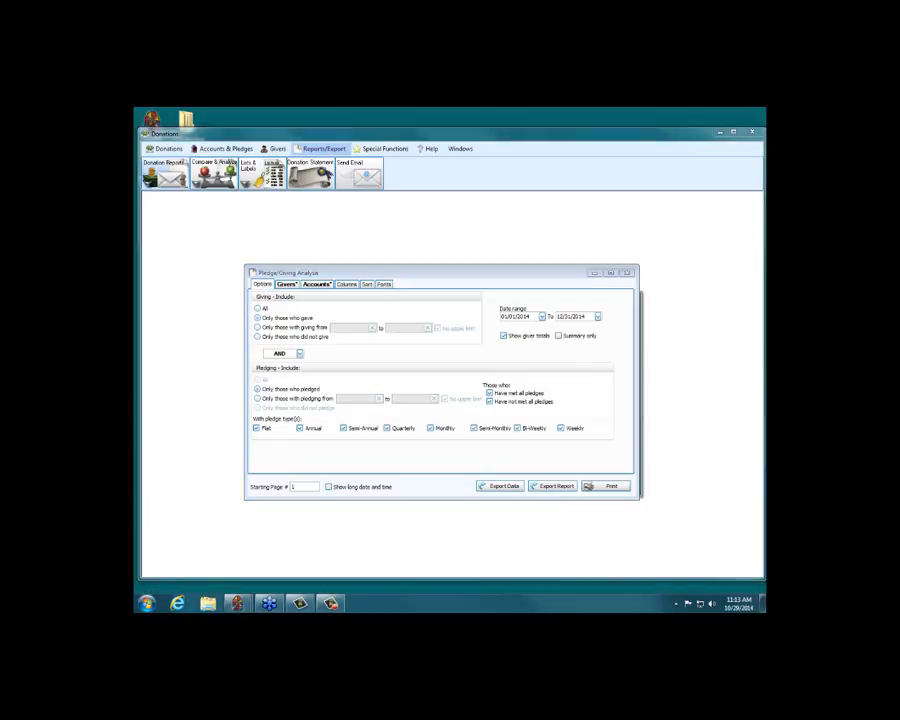
left_click_drag(252, 378, 340, 407)
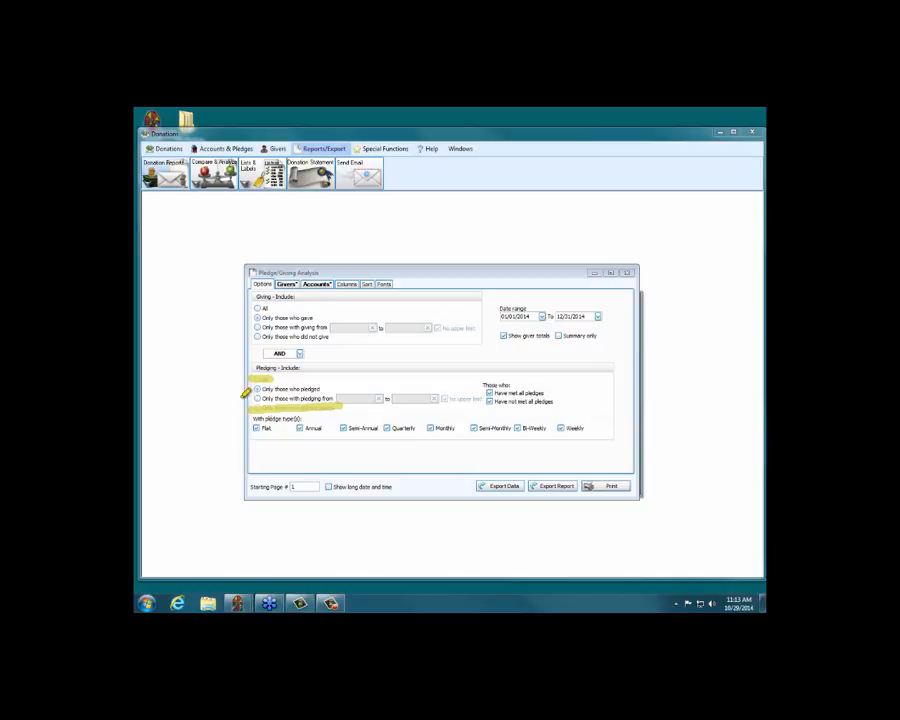
left_click_drag(258, 296, 252, 352)
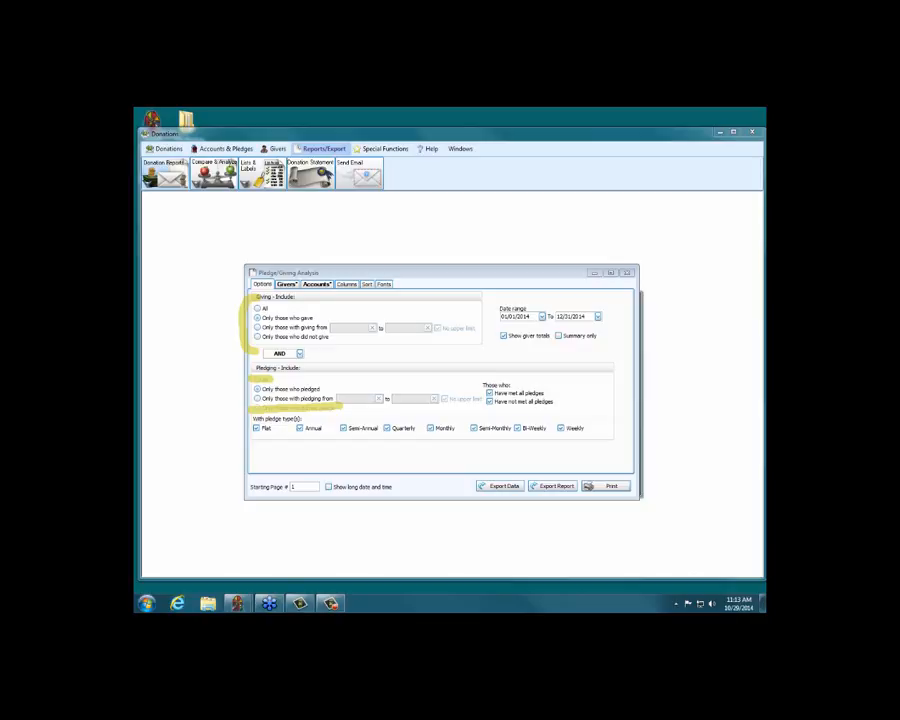
key("Escape")
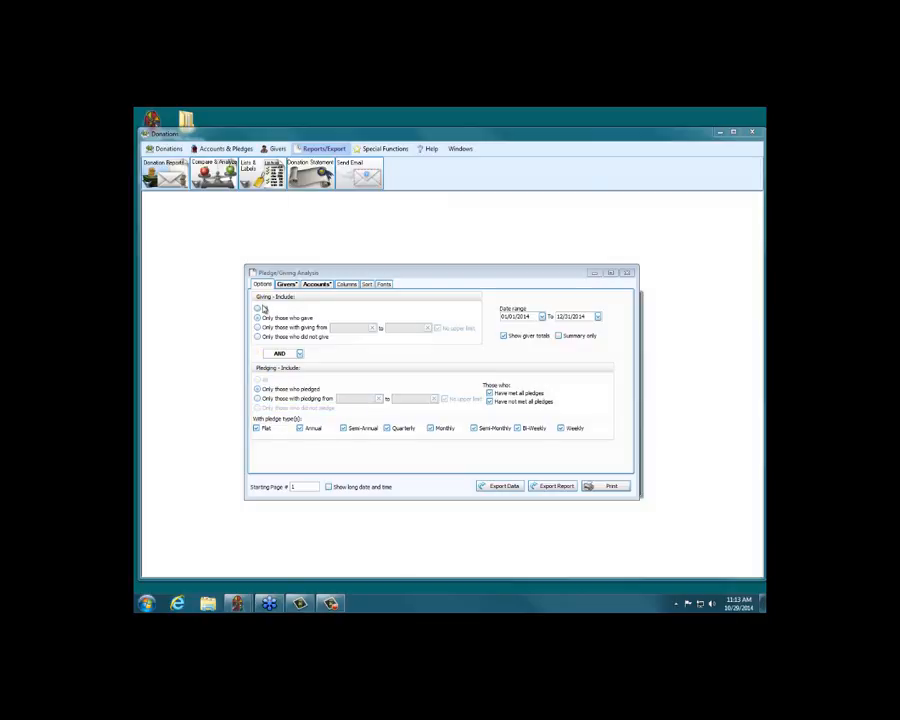
left_click(262, 308)
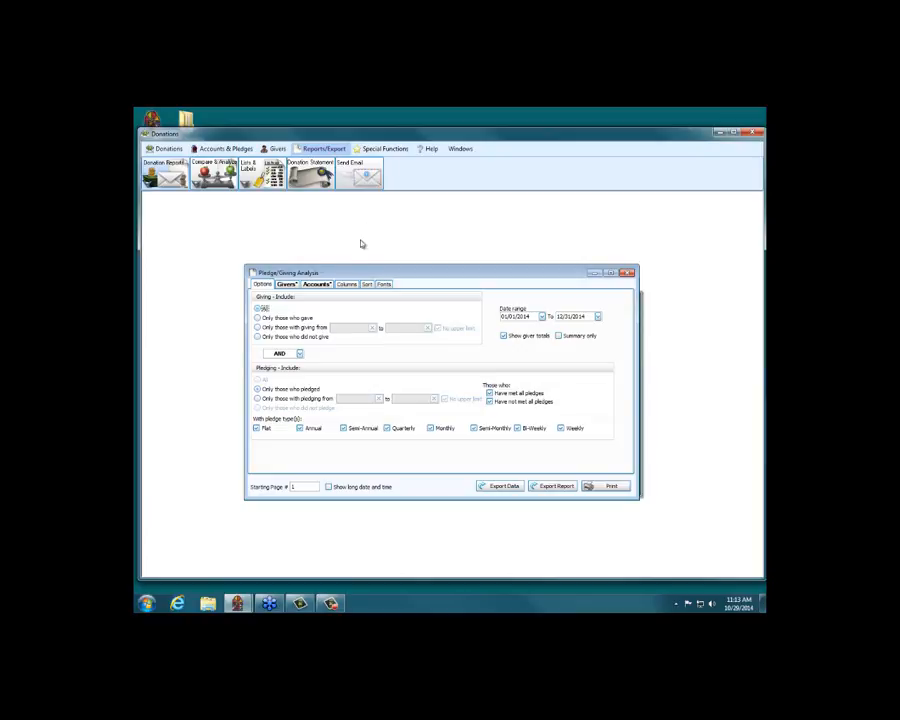
Remove Gives With Family, Receives Statement and Giver from the report's visible columns.
left_click(347, 285)
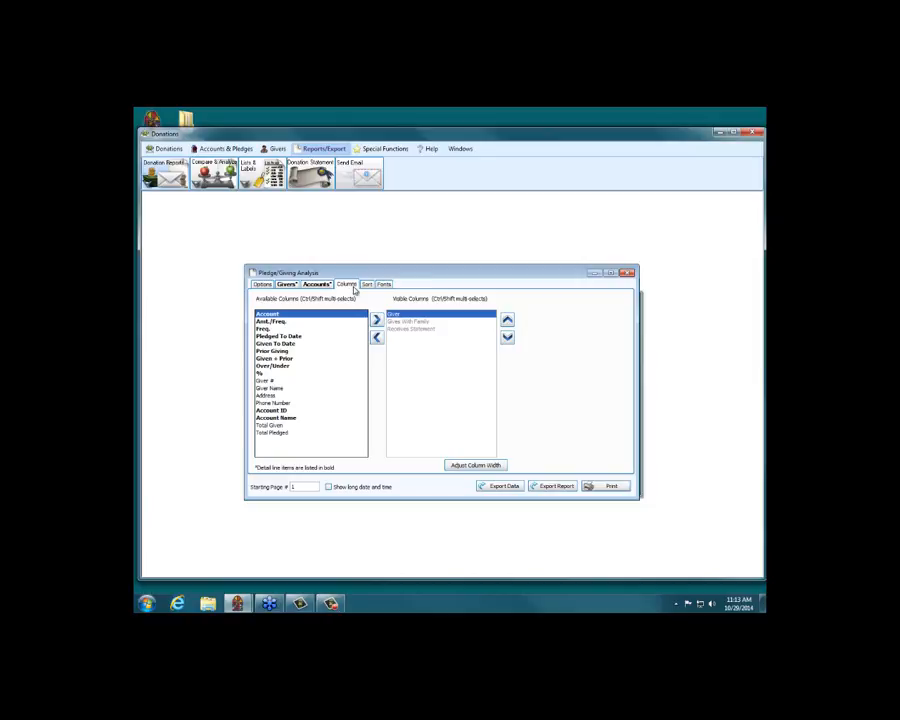
left_click(406, 321)
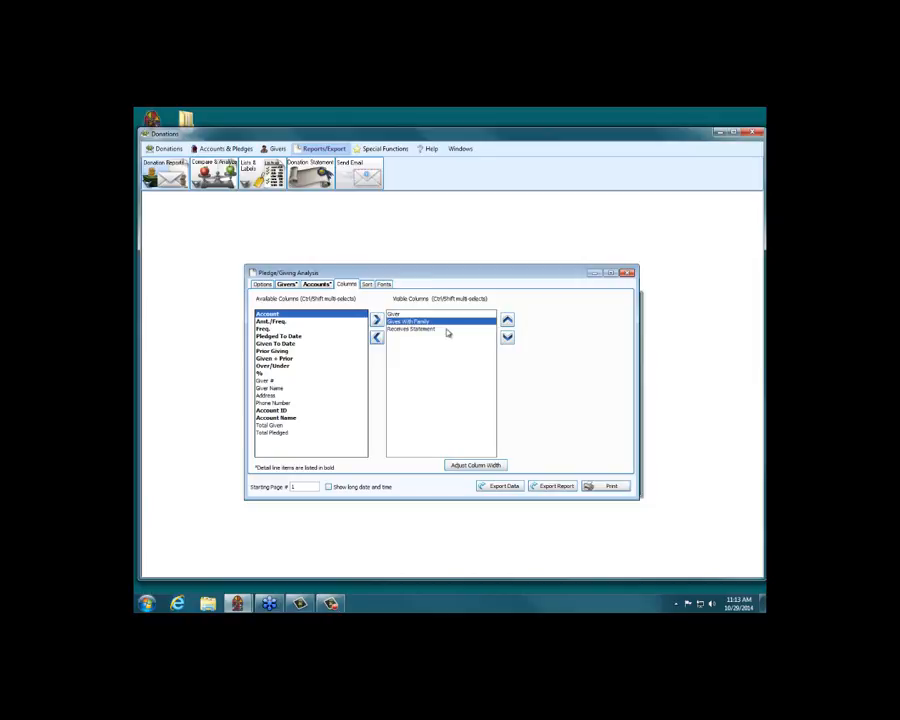
left_click(378, 337)
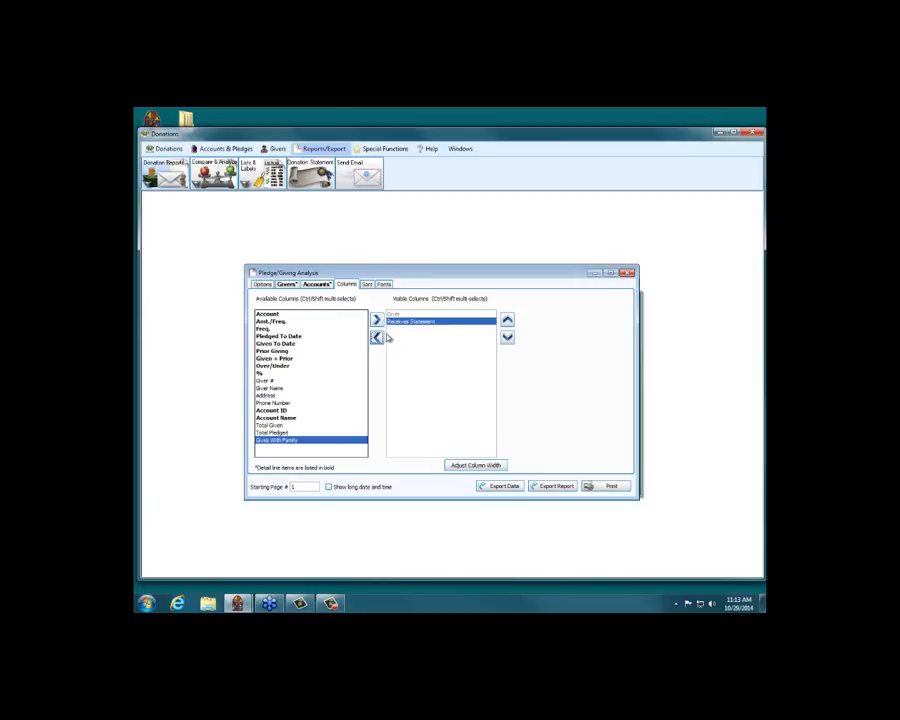
left_click(379, 337)
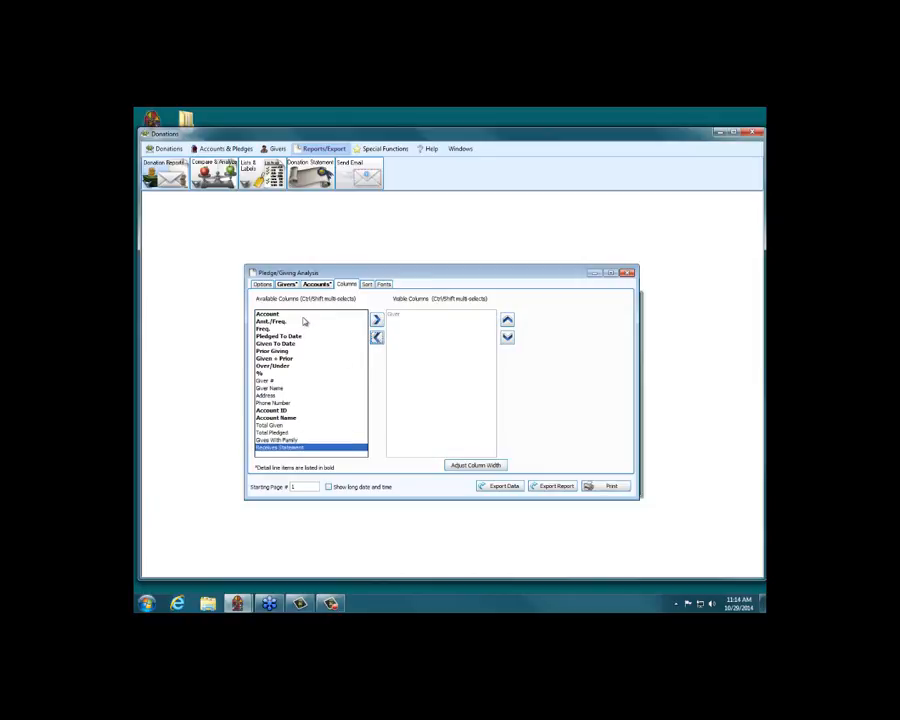
left_click(300, 315)
left_click(394, 316)
left_click(378, 336)
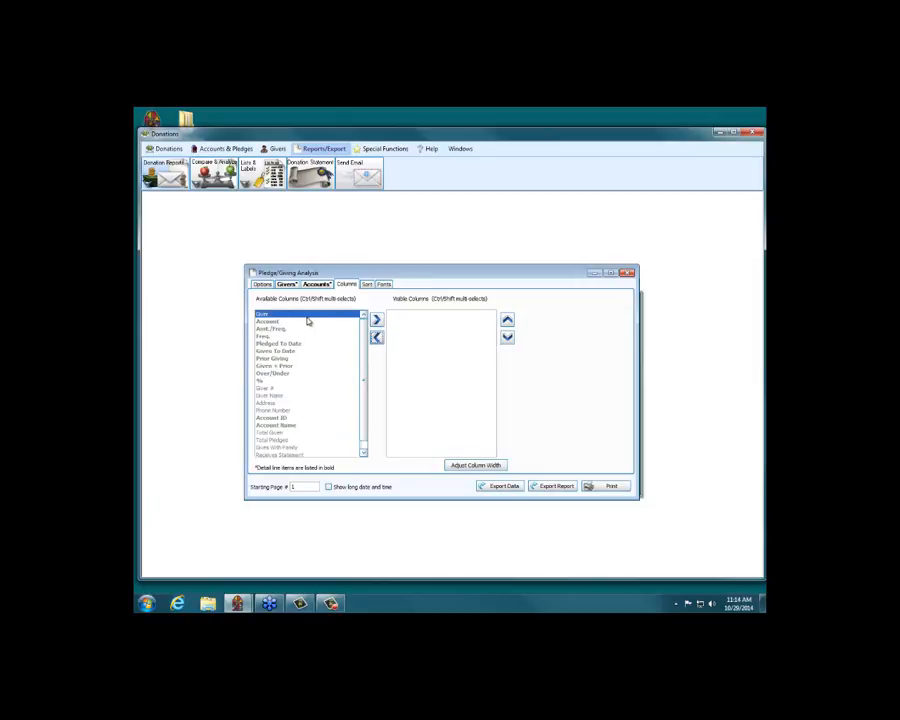
Add Account, Amt./Freq., Freq., Pledged To Date, Given To Date, Prior Giving, Given + Prior, Over/Under and % to the visible columns.
left_click(306, 321)
left_click(376, 319)
left_click(376, 319)
left_click(376, 319)
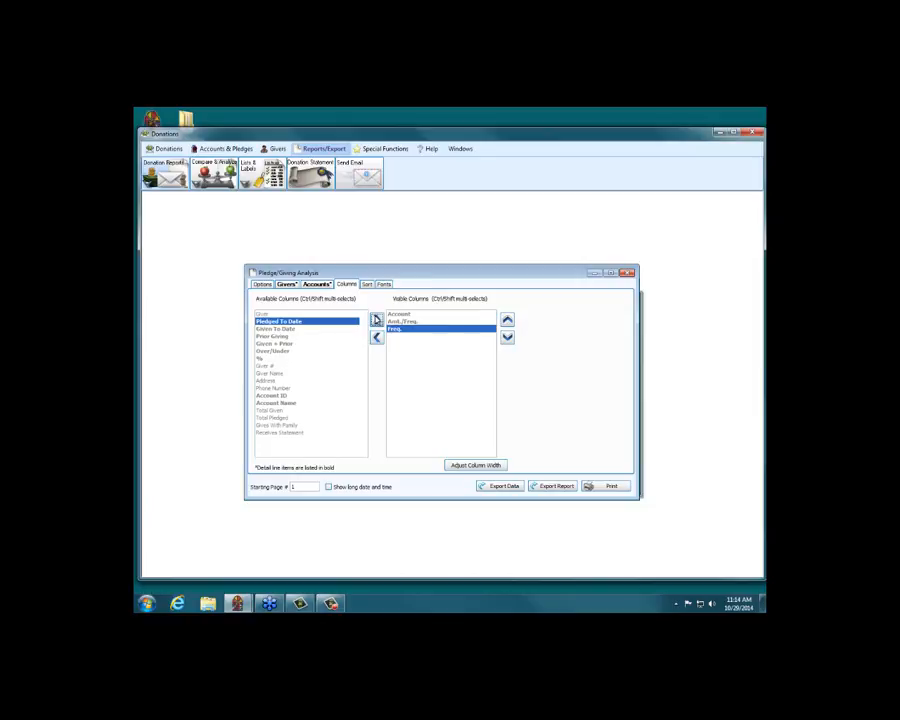
left_click(376, 319)
left_click(376, 319)
left_click(376, 319)
left_click(376, 319)
left_click(376, 319)
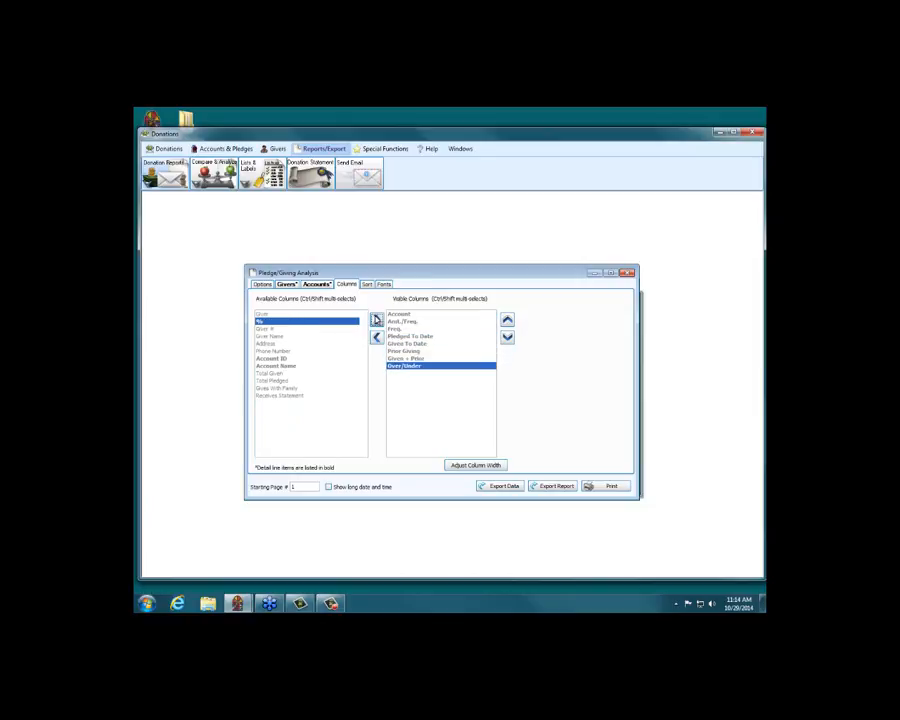
double_click(303, 321)
Insert the Giver column above Account in the visible columns.
left_click(409, 321)
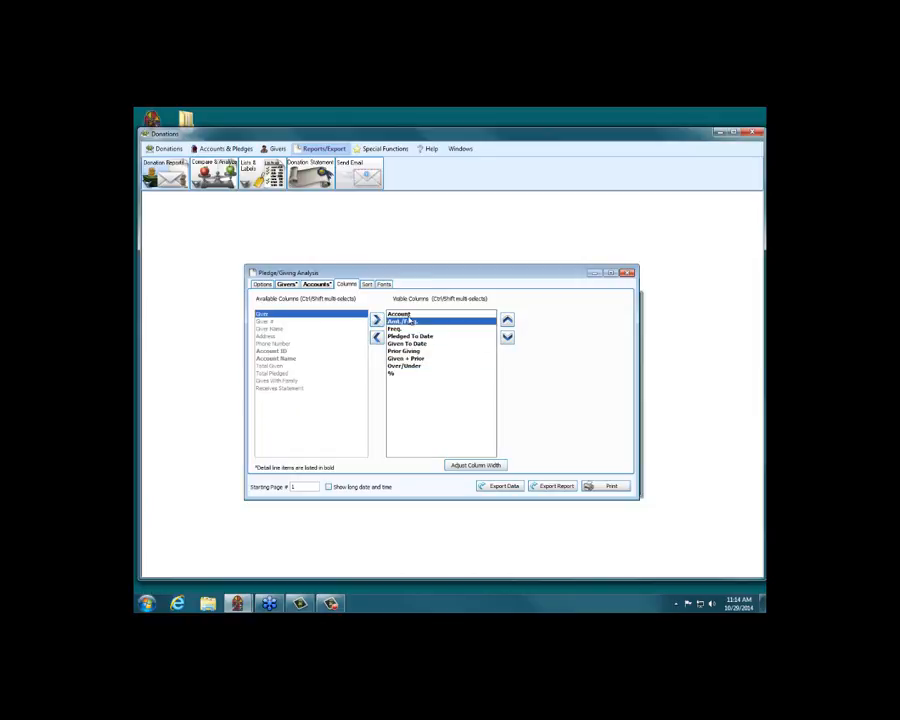
left_click(398, 314)
left_click(301, 314)
left_click(376, 319)
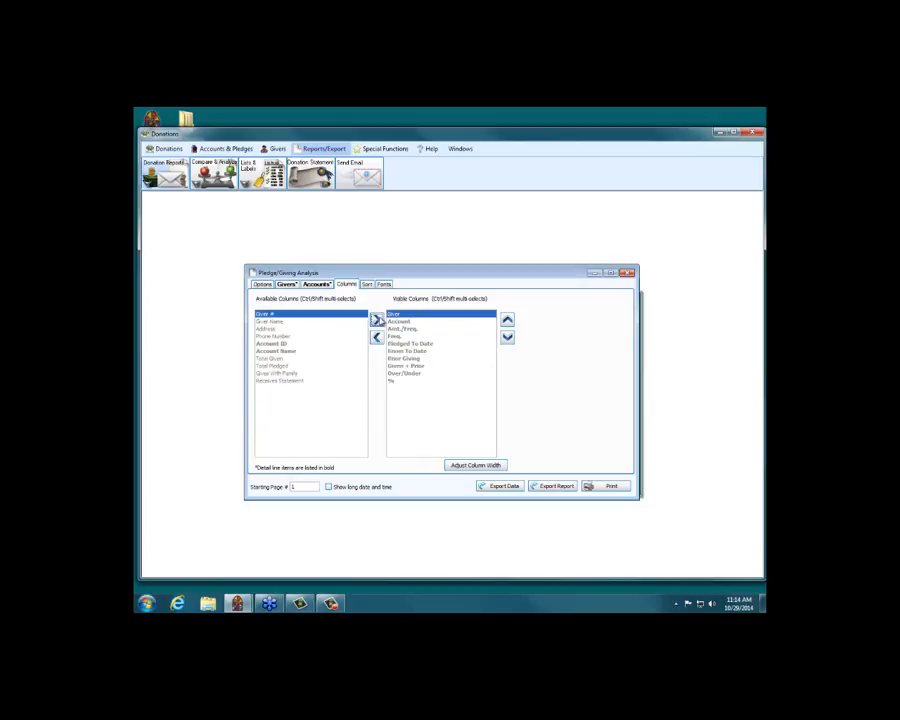
Check the report's sort fields, preview the report and set its page orientation to Landscape.
left_click(367, 285)
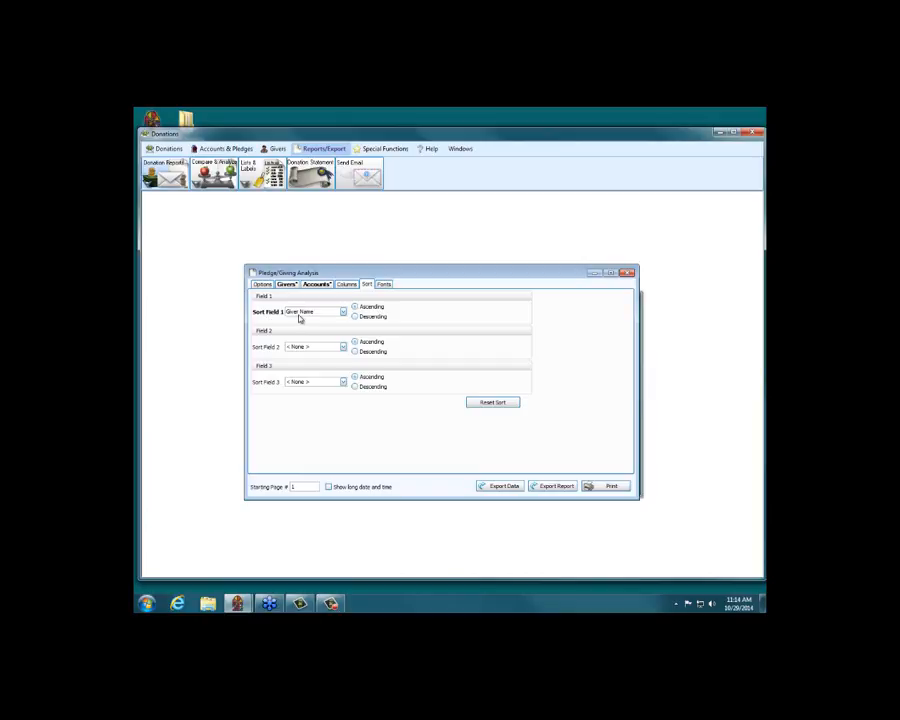
left_click(611, 488)
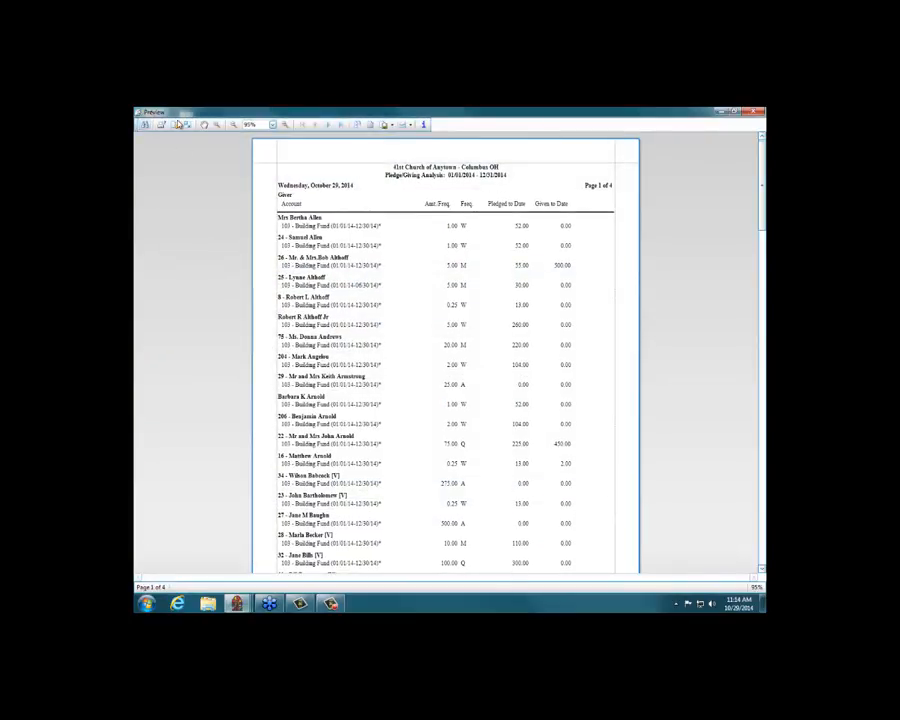
left_click(174, 126)
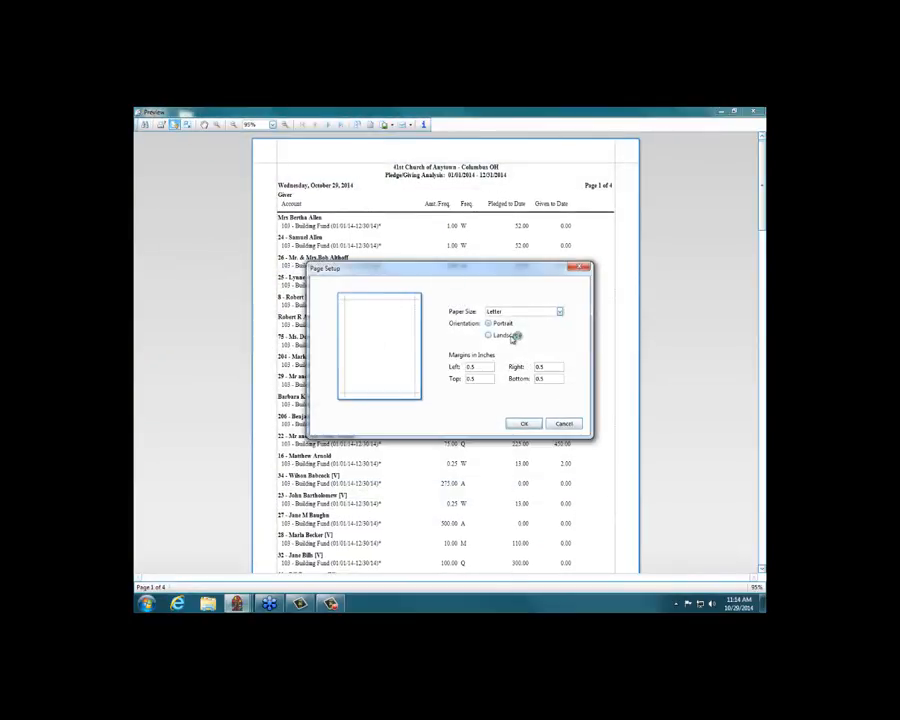
left_click(511, 337)
left_click(524, 423)
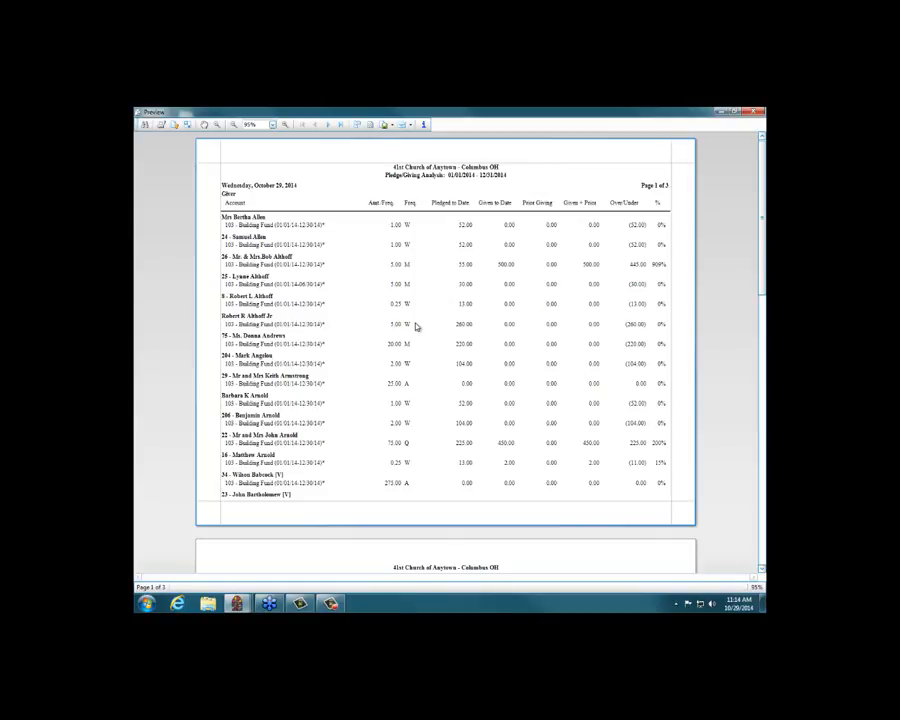
Look through the campaign report's first page, close the preview, recheck the campaign selection and close Pledge/Giving Analysis.
left_click_drag(762, 180, 763, 192)
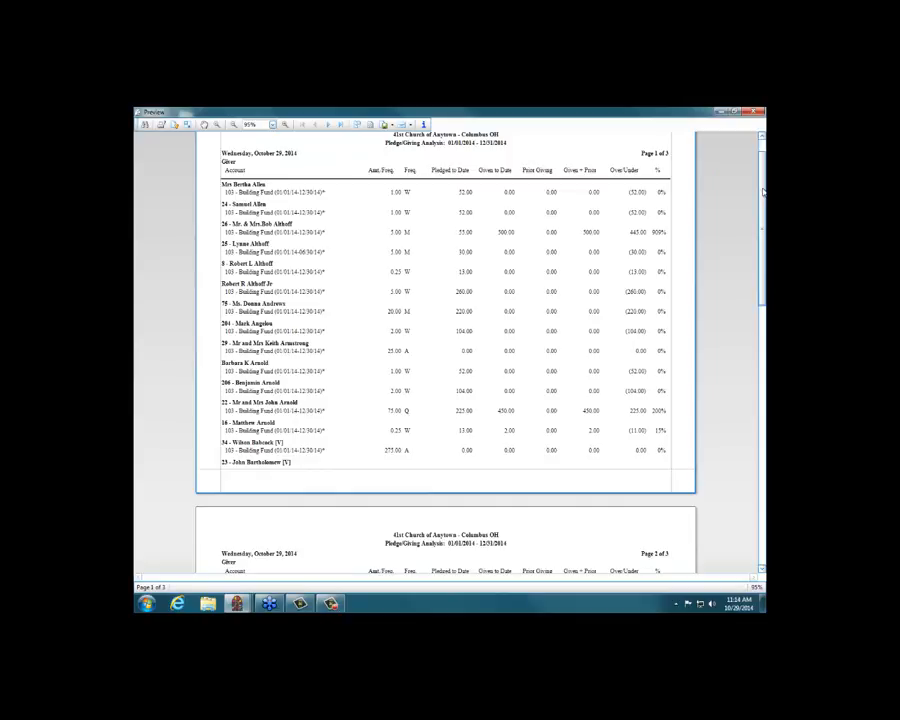
mouse_move(763, 192)
left_mouse_down()
mouse_move(763, 436)
mouse_move(763, 192)
left_mouse_up()
left_click(758, 111)
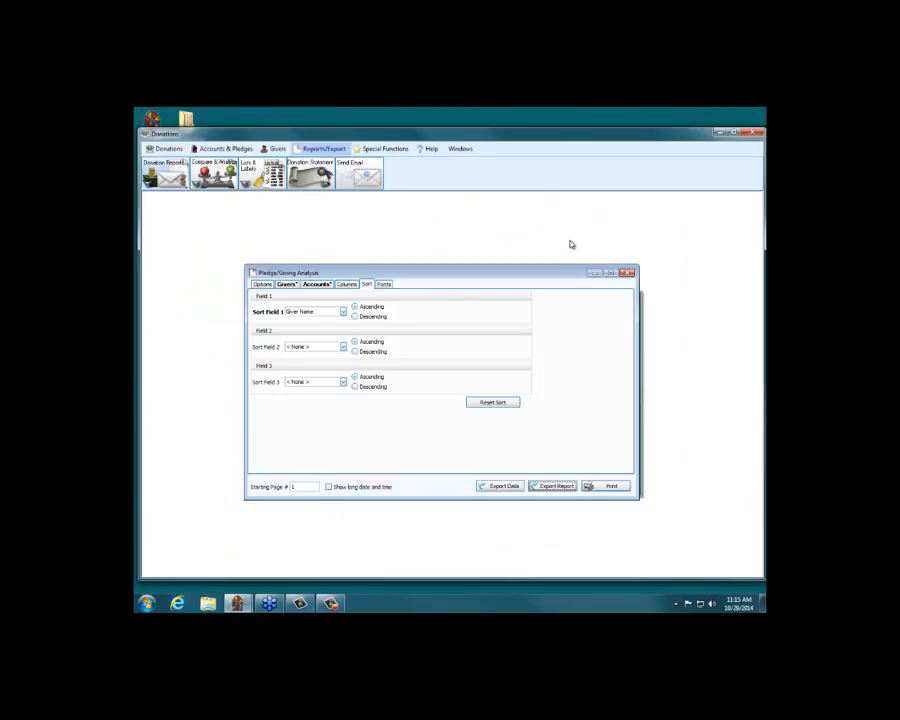
left_click(318, 284)
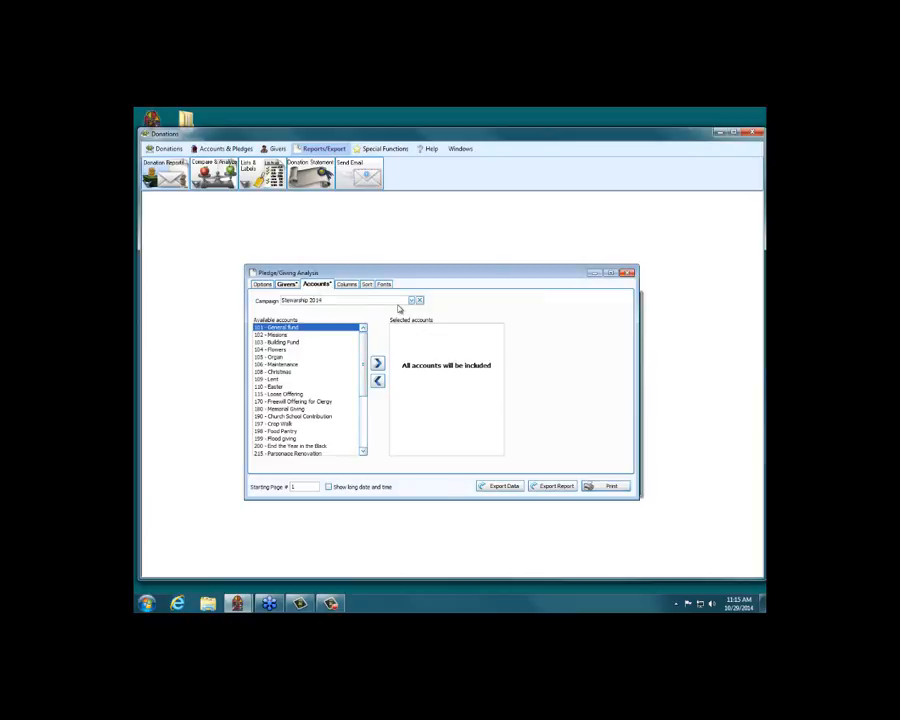
left_click(628, 274)
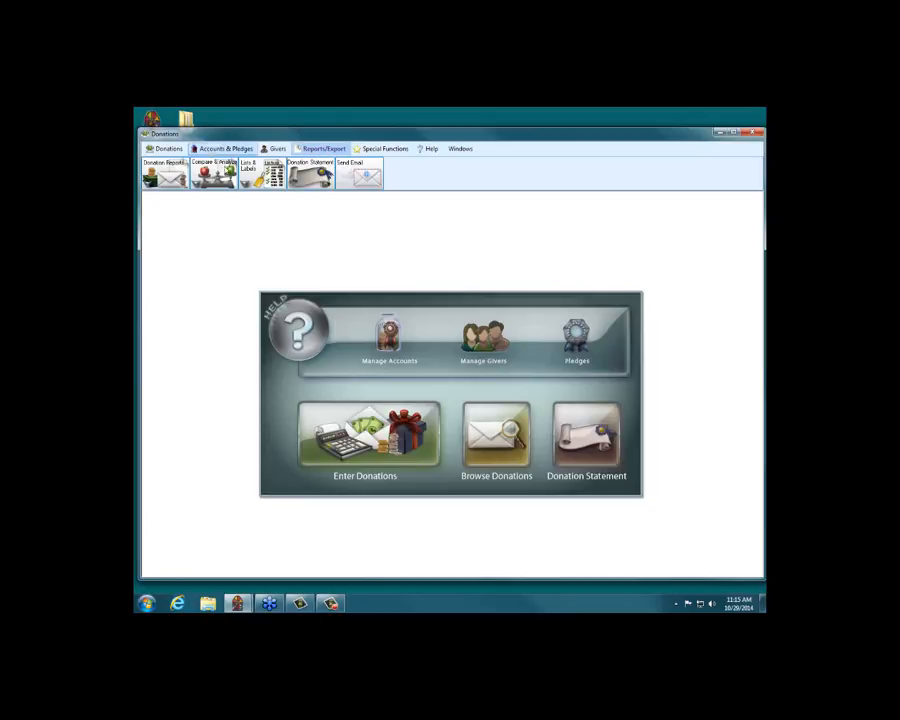
Open the Giving Comparison report and add the date range 01/01/2014 to 03/31/2014.
left_click(222, 172)
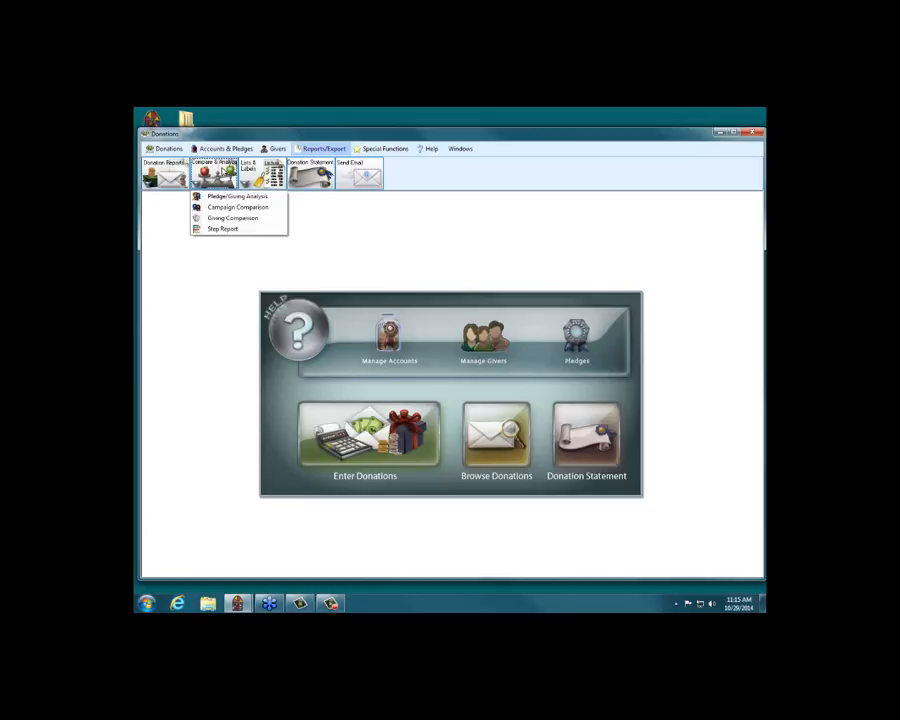
left_click(230, 218)
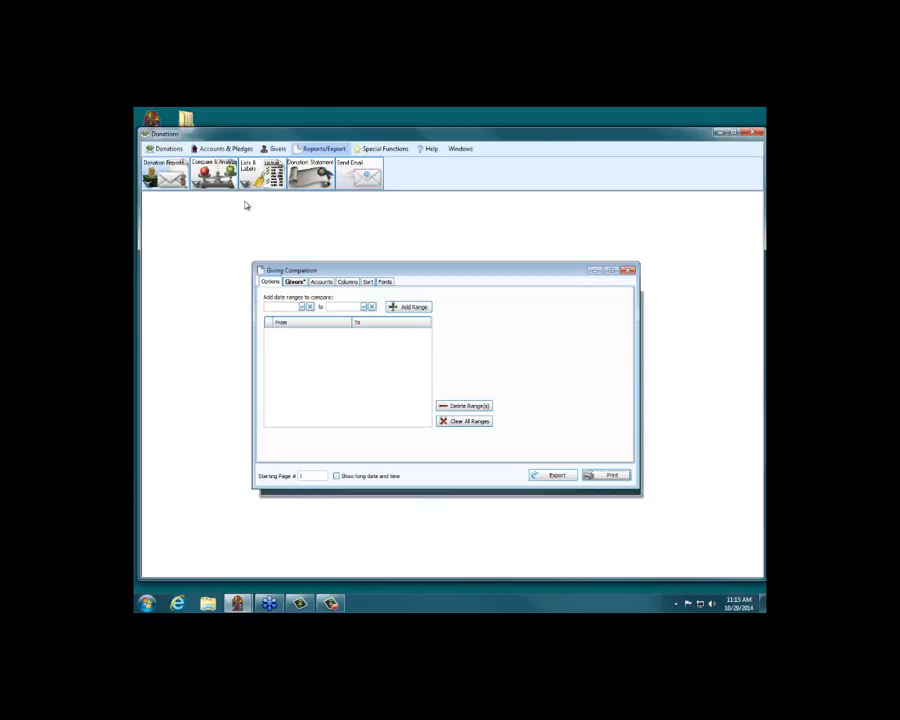
left_click(281, 306)
type("0101")
left_click(336, 308)
type("03/31/2014")
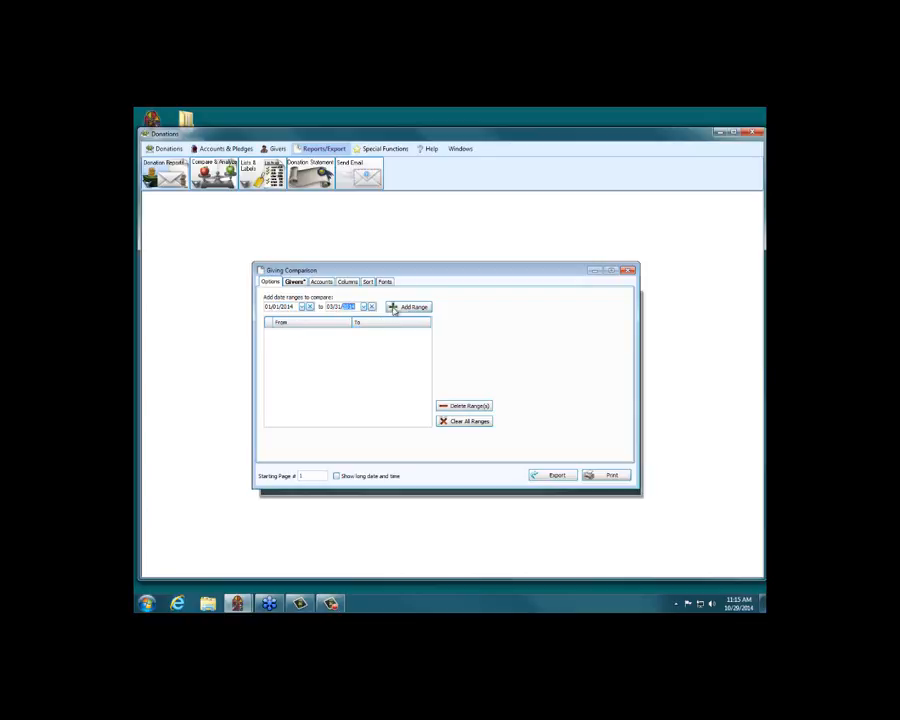
left_click(392, 307)
Add the second-quarter date range 04/01/2014 to 06/30/2014 to the comparison.
left_click(268, 306)
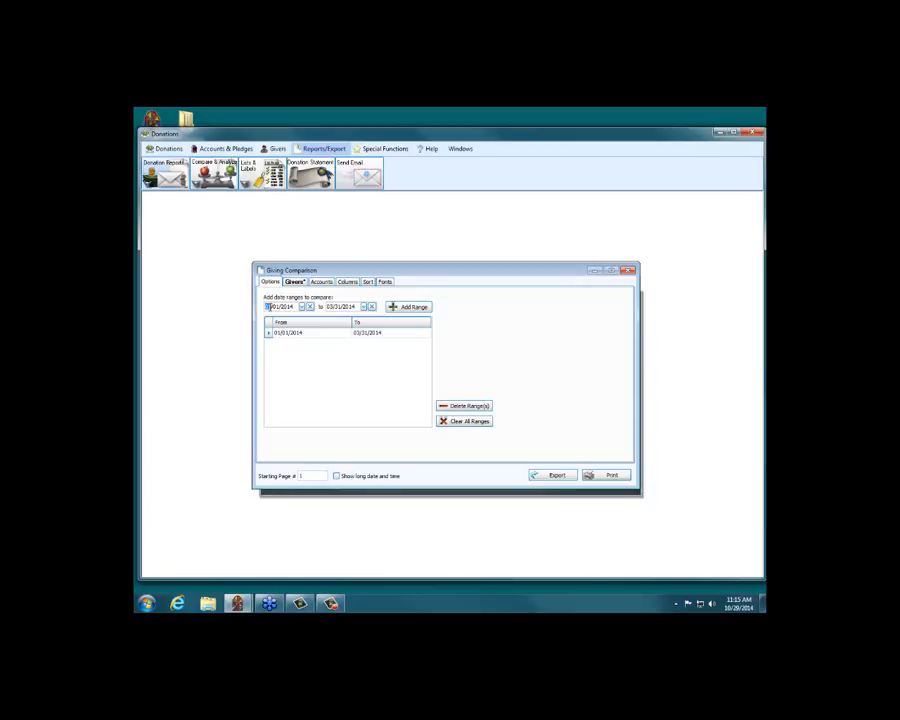
type("0401")
left_click(328, 307)
type("06/30")
left_click(400, 307)
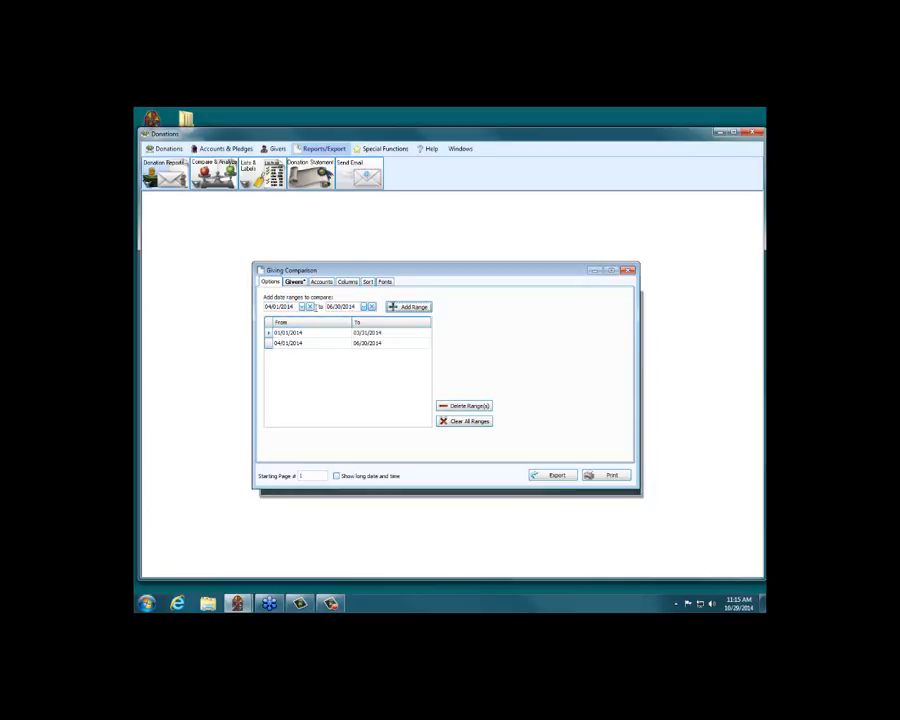
Add the third-quarter date range 07/01/2014 to 09/30/2014 to the comparison.
left_click(268, 306)
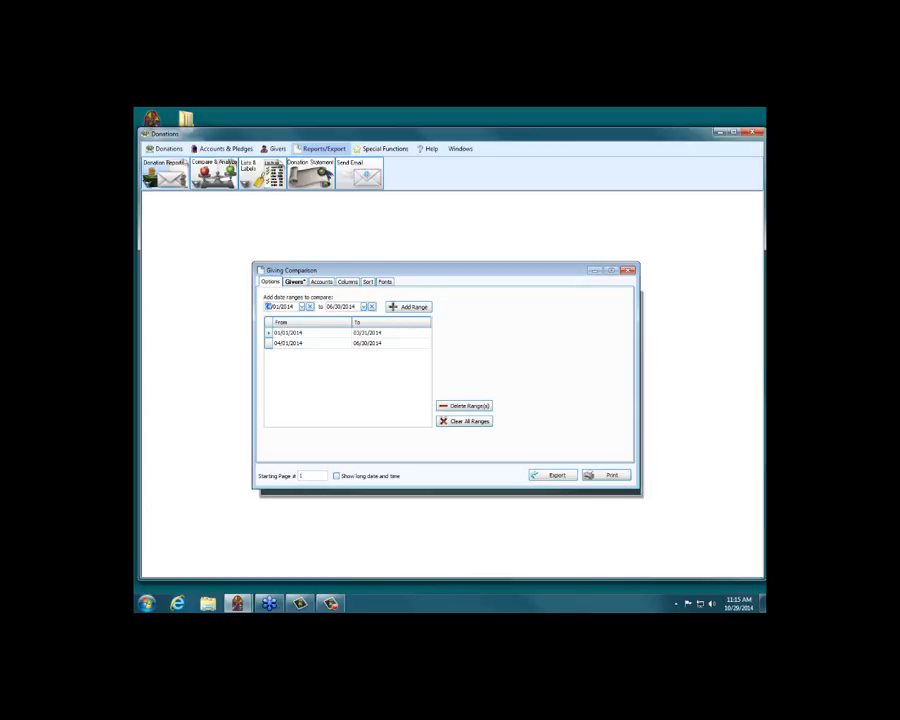
type("07")
left_click(330, 307)
type("09")
left_click(408, 307)
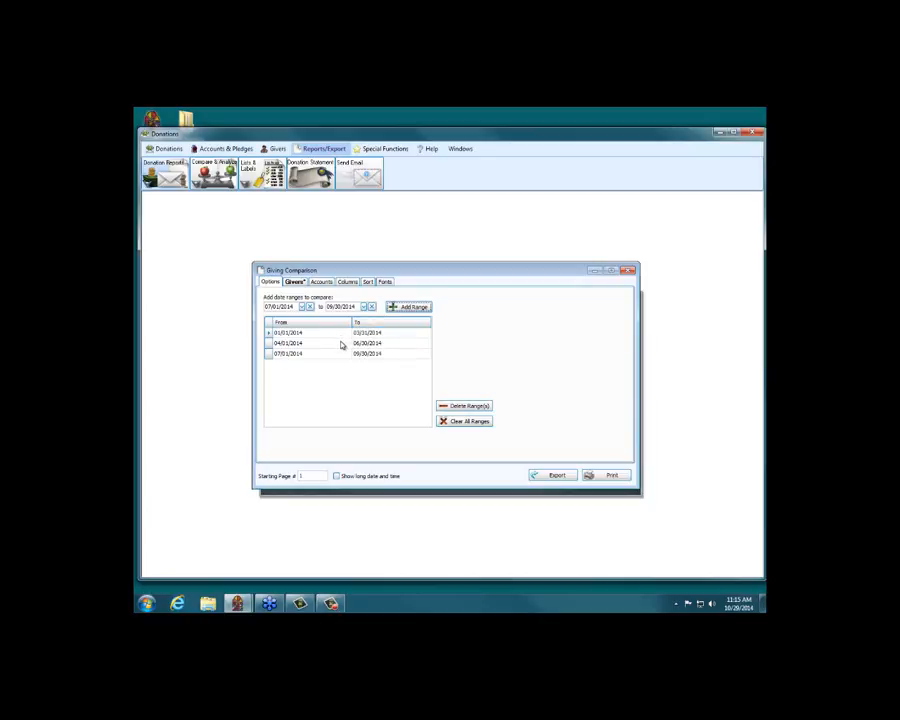
Review the giver selection and limit the Giving Comparison to the Stewarship 2014 campaign.
left_click(295, 282)
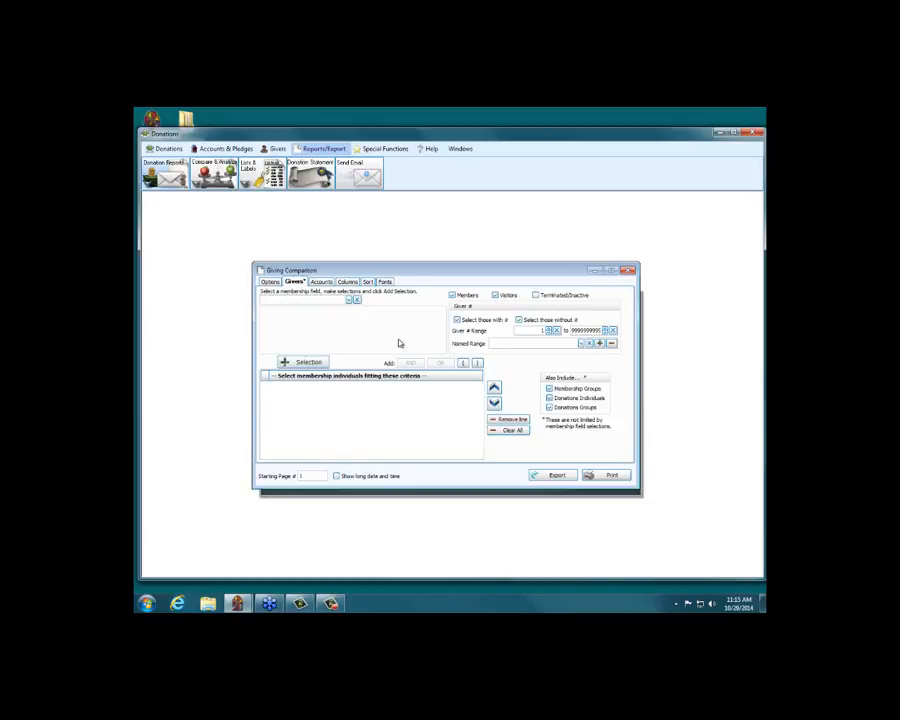
left_click(321, 282)
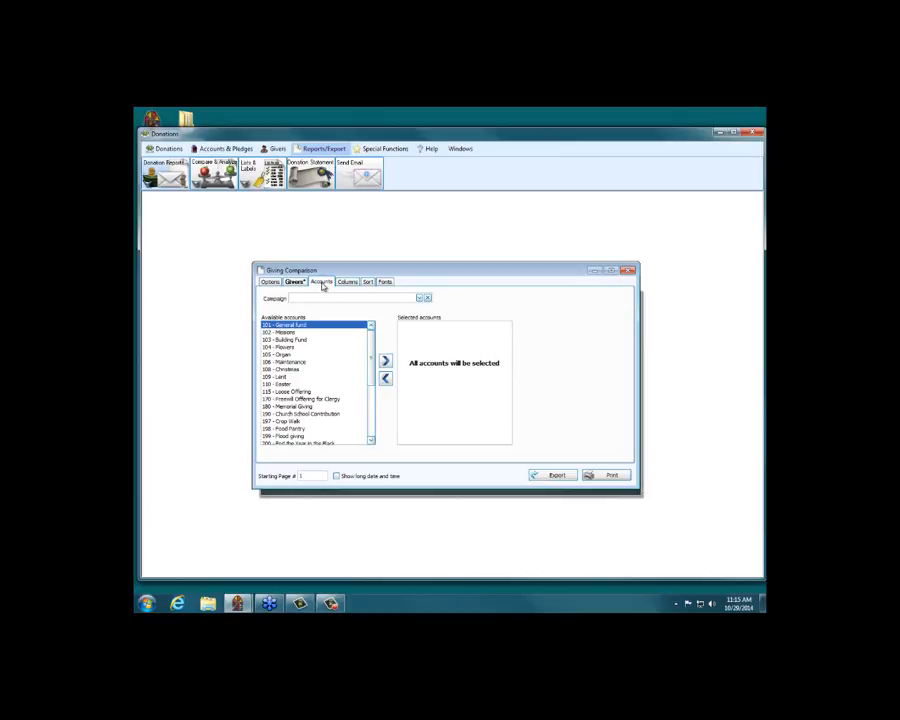
left_click(419, 298)
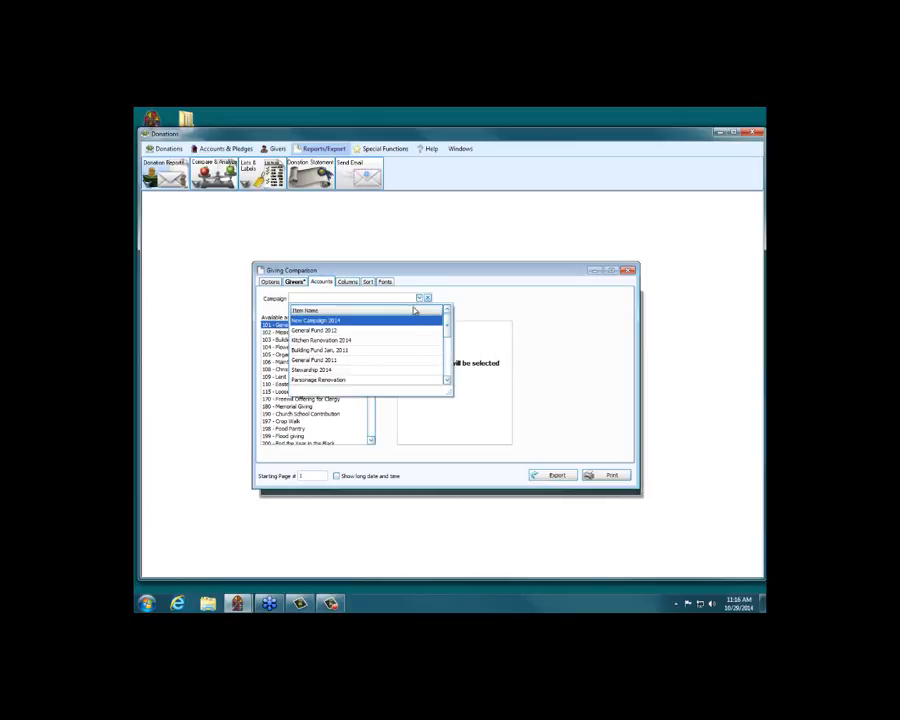
left_click(345, 370)
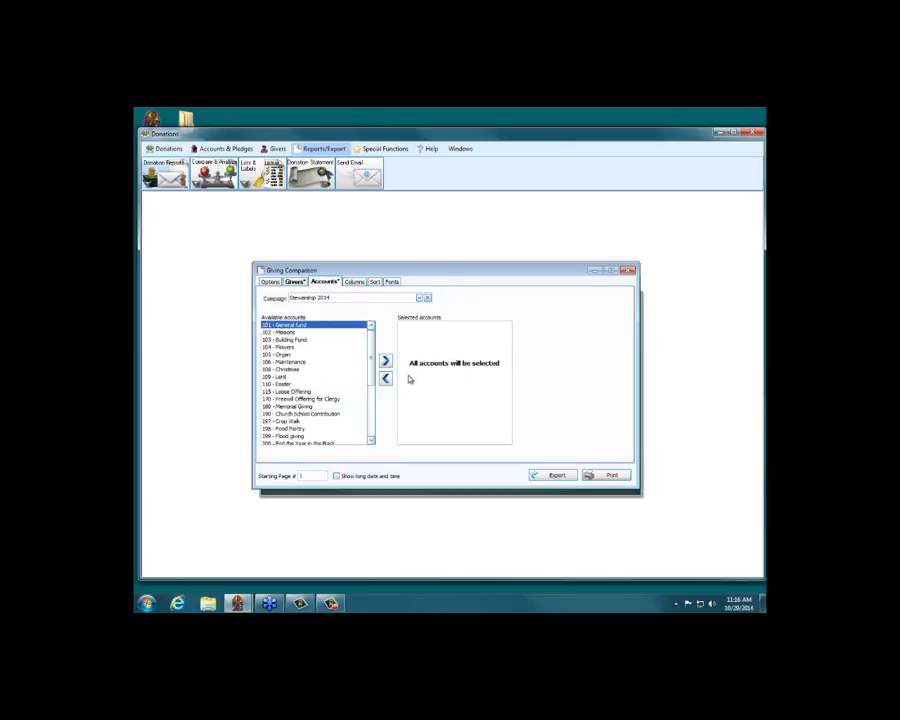
Review the comparison's visible columns, including Amt. Diff Giv, and set the first sort field to Giver Name.
left_click(366, 285)
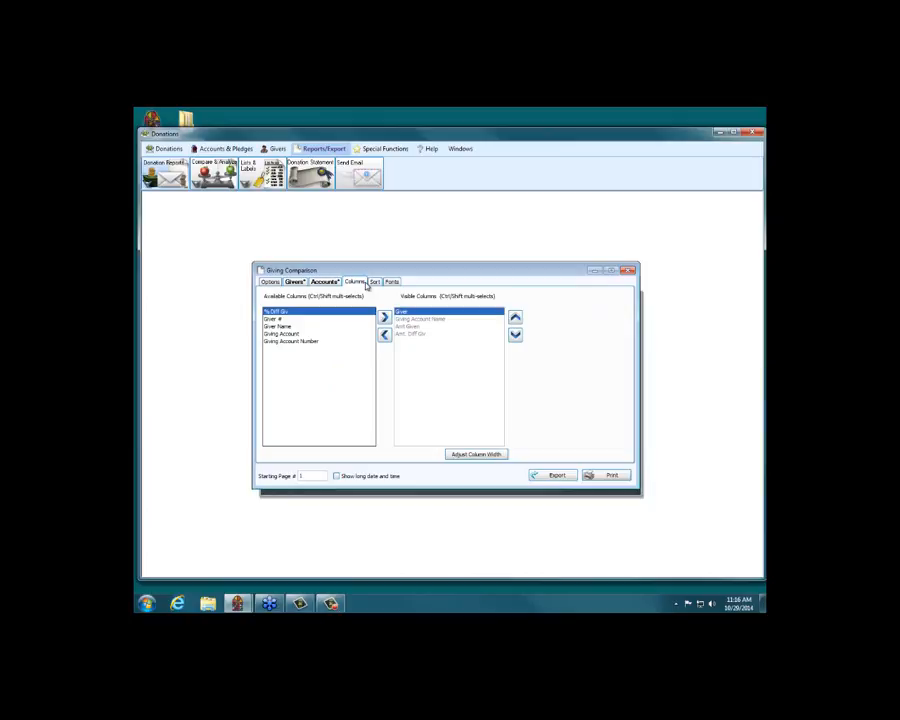
left_click(427, 334)
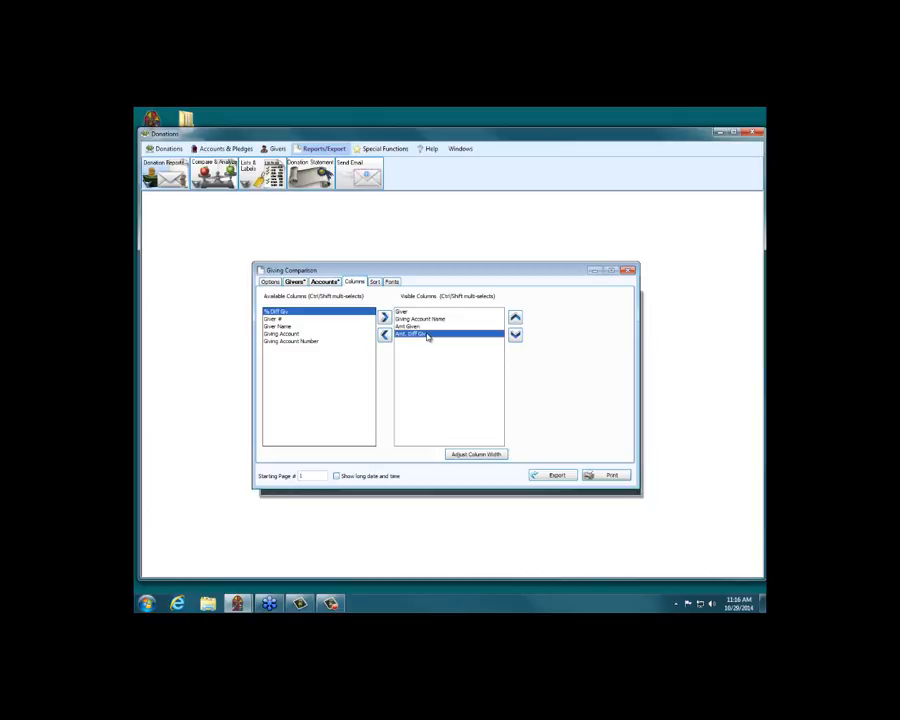
left_click(374, 282)
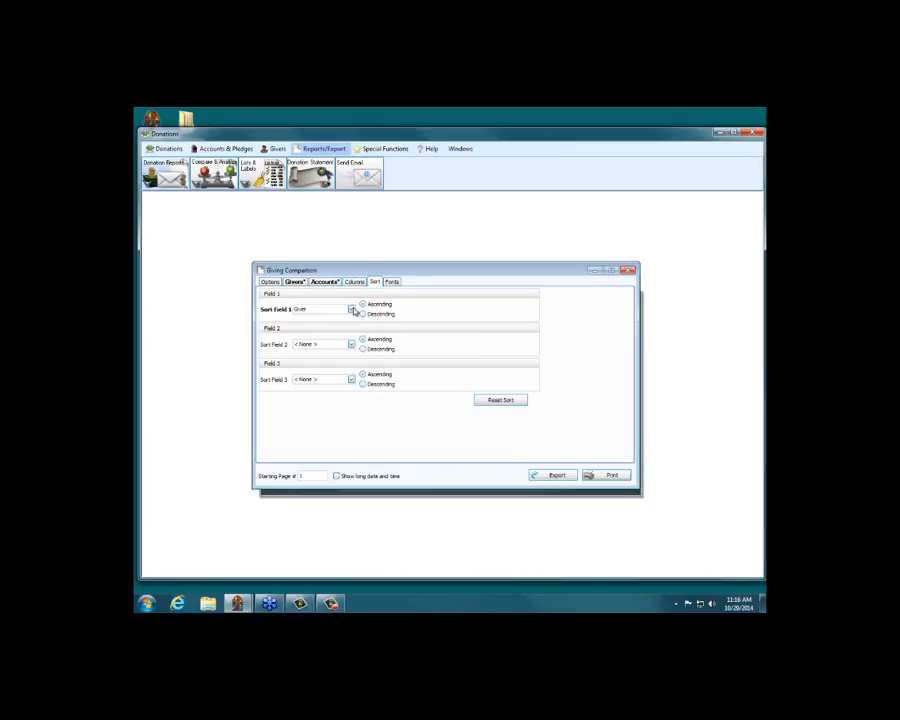
left_click(353, 311)
left_click(329, 344)
Preview the Giving Comparison report, examine the quarterly amounts and differences at 90%, and close the preview and the report.
left_click(612, 475)
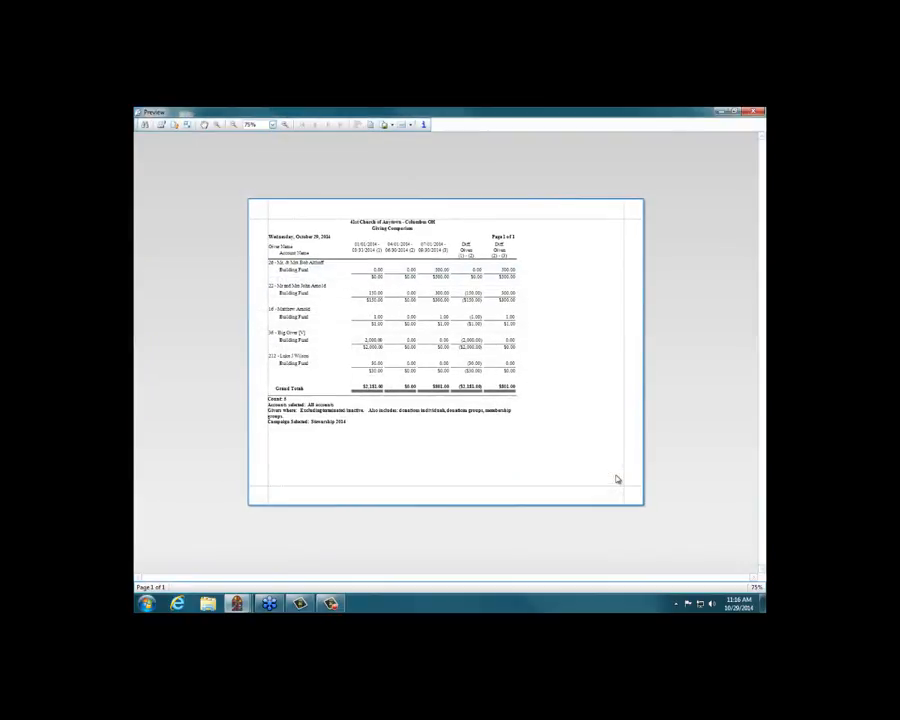
left_click(286, 125)
left_click(286, 125)
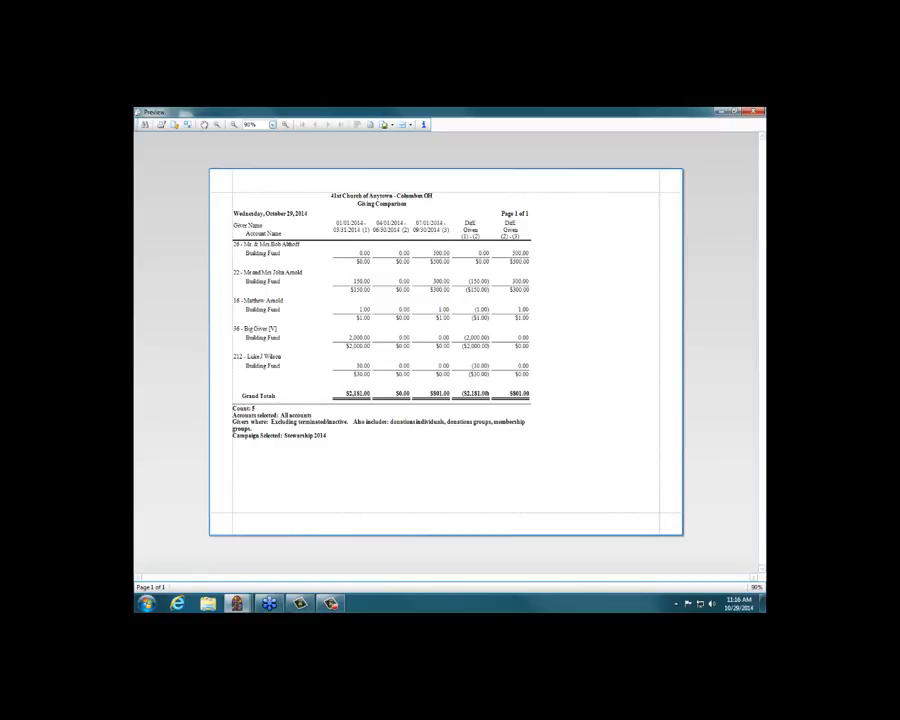
left_click(749, 112)
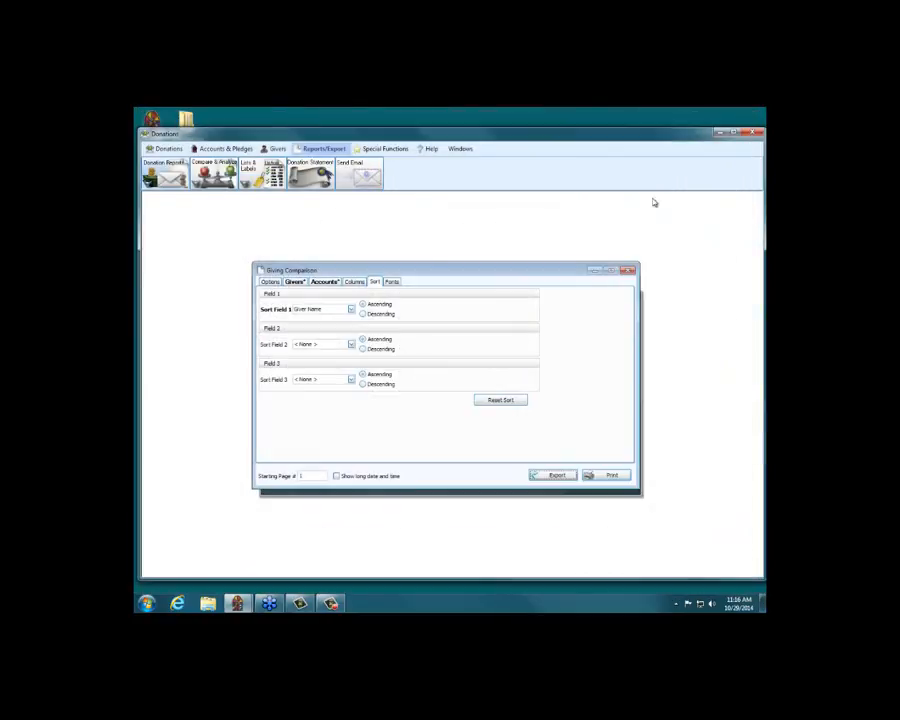
left_click(628, 271)
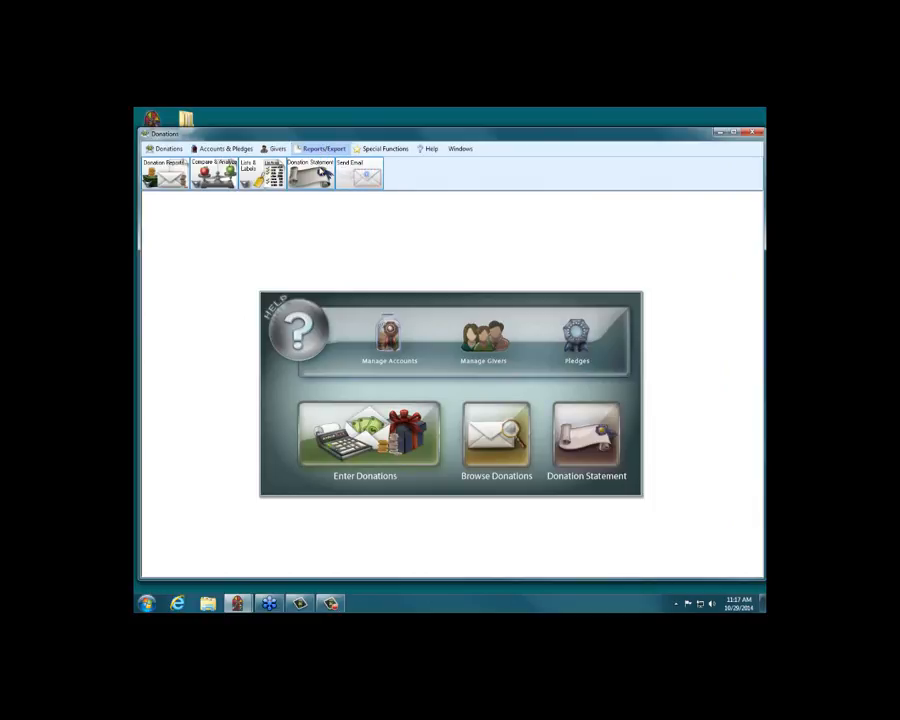
Open the donation statements, include all givers regardless of giving, and go over the member, visitor and terminated/inactive selections.
left_click(318, 174)
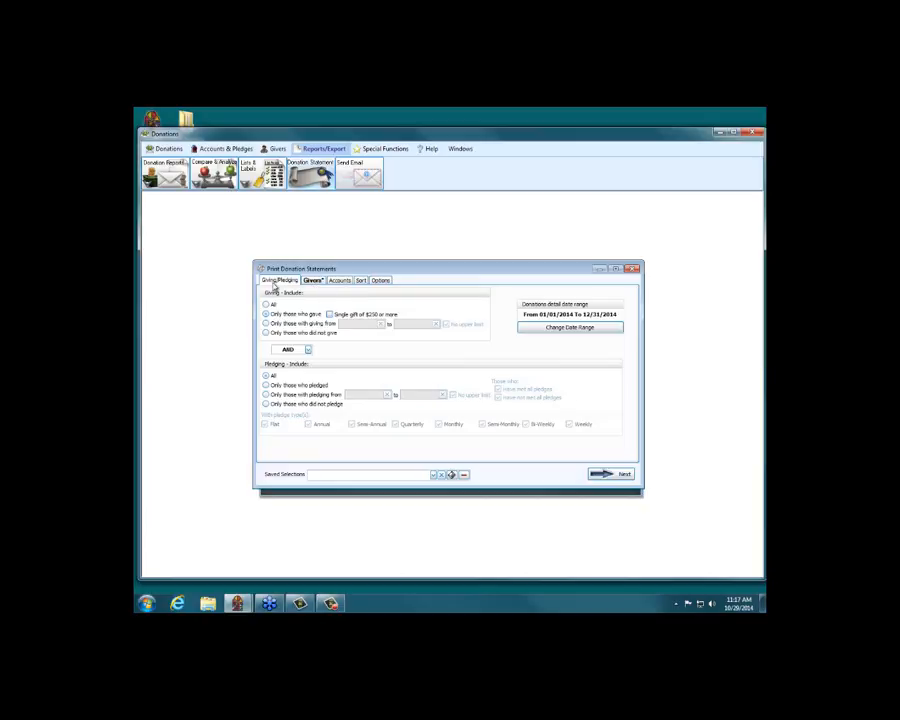
left_click(267, 304)
left_click(312, 281)
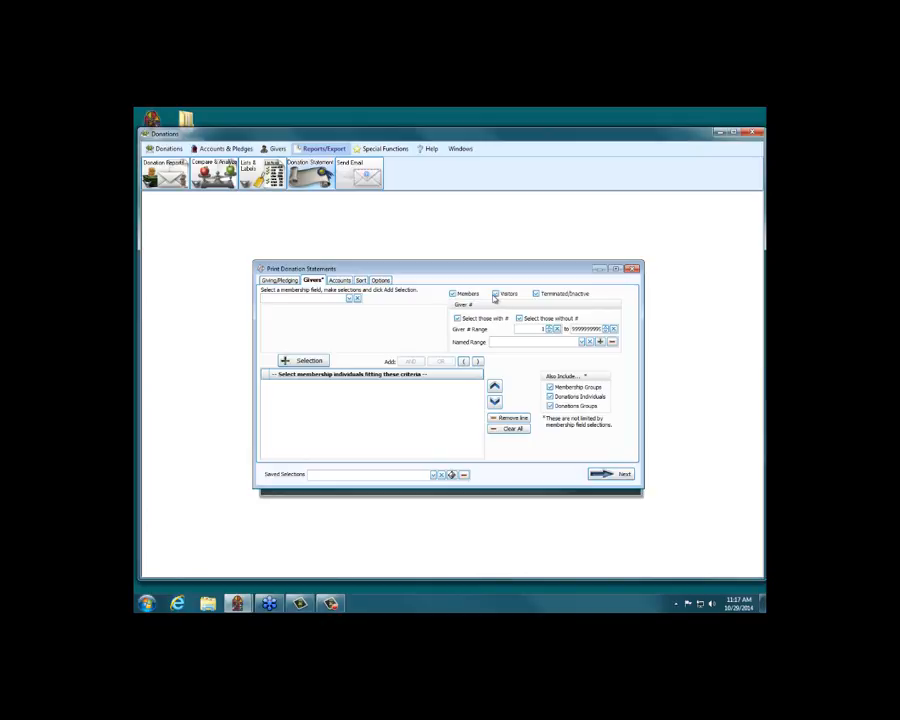
left_click(553, 294)
Limit the statements to the Stewarship 2014 campaign, check the sort order and continue to the statement selections.
left_click(339, 281)
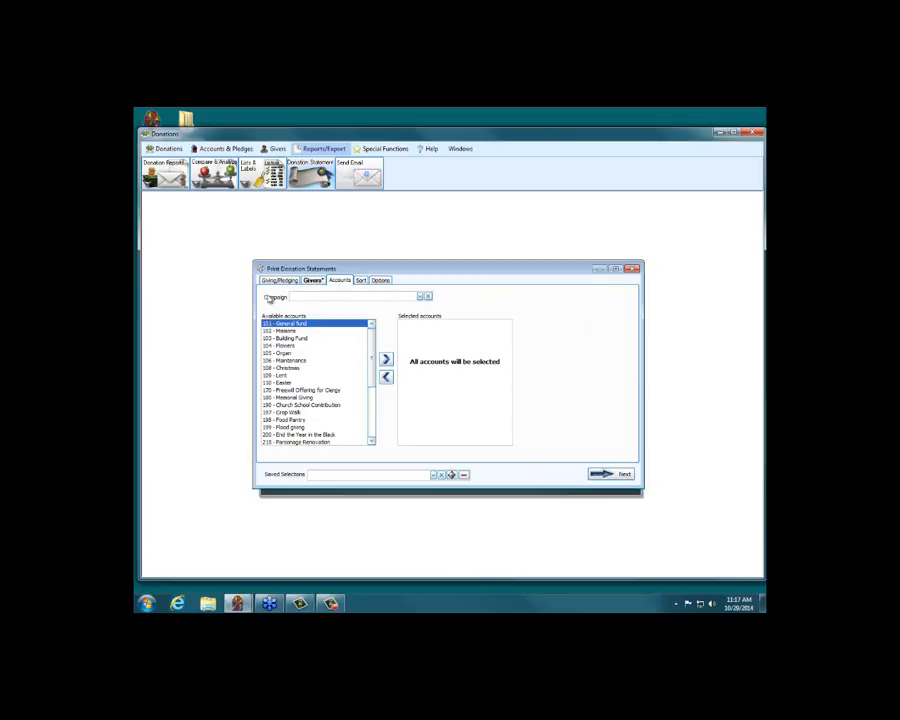
left_click(406, 300)
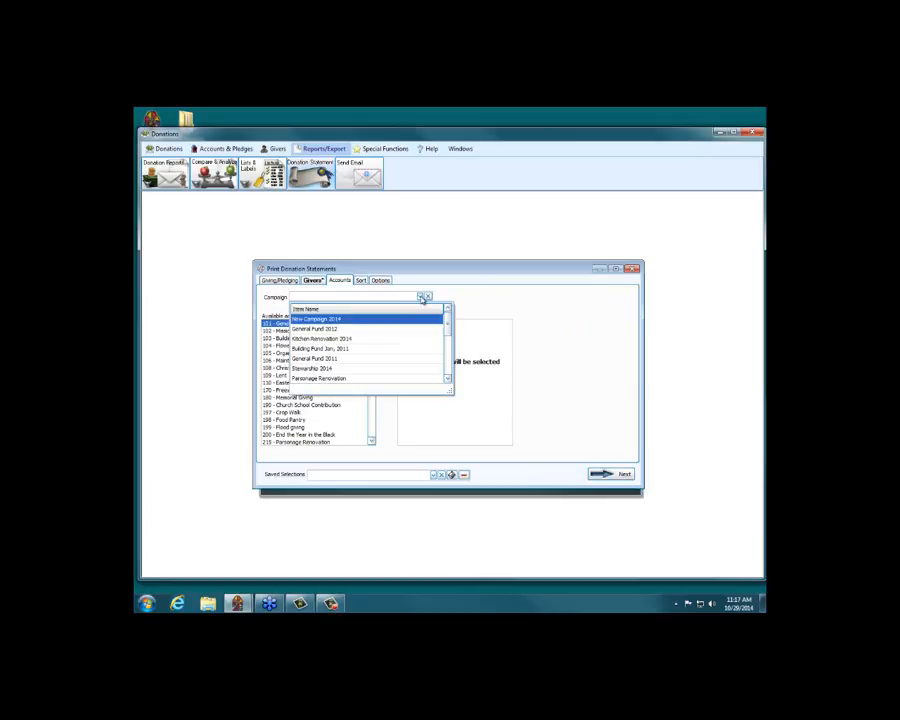
left_click(318, 369)
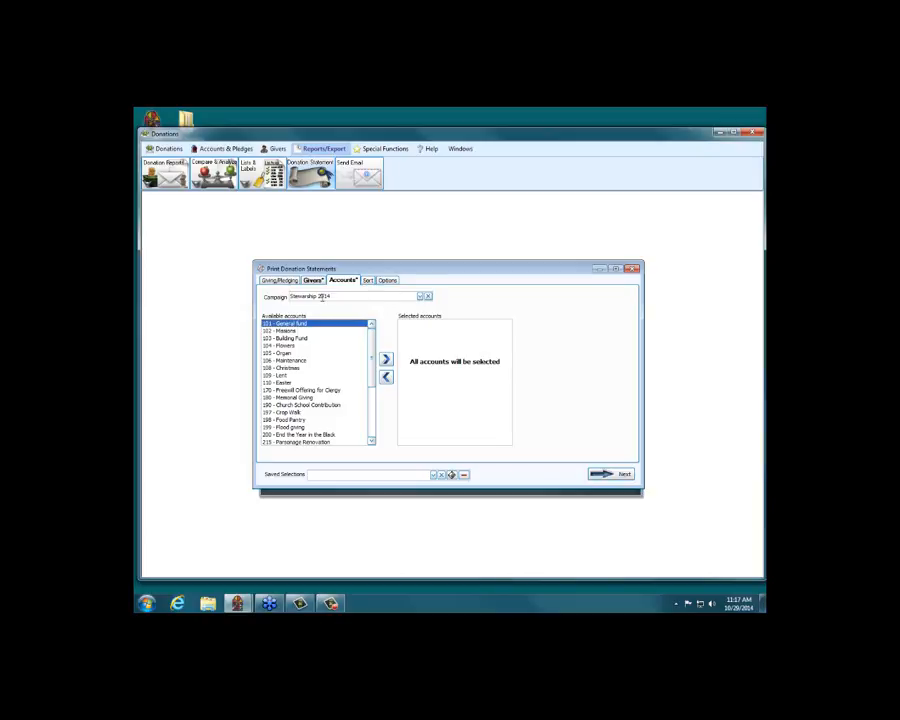
left_click(367, 282)
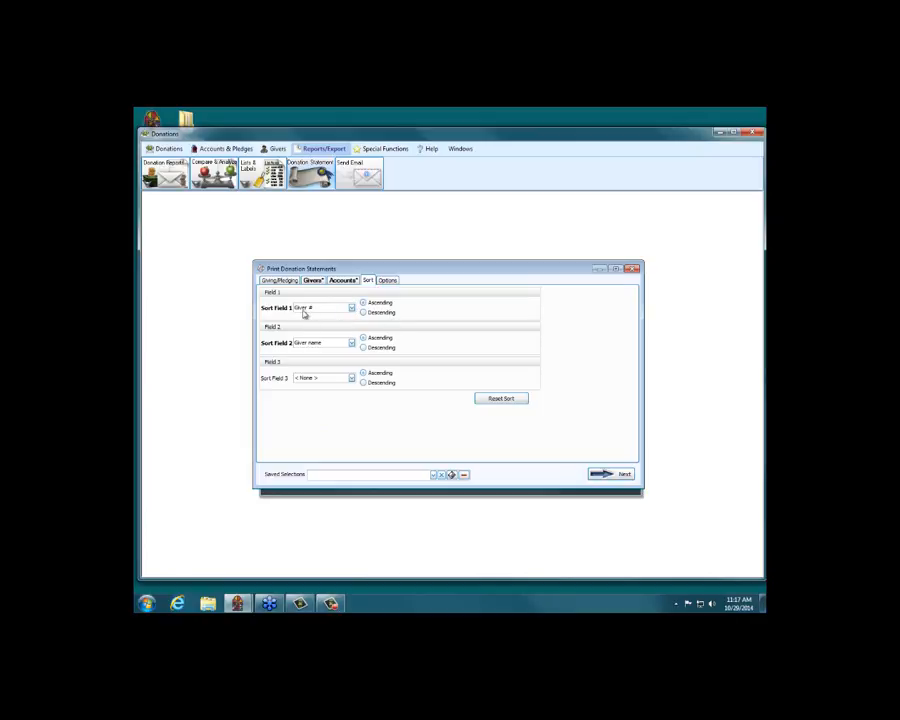
left_click(620, 476)
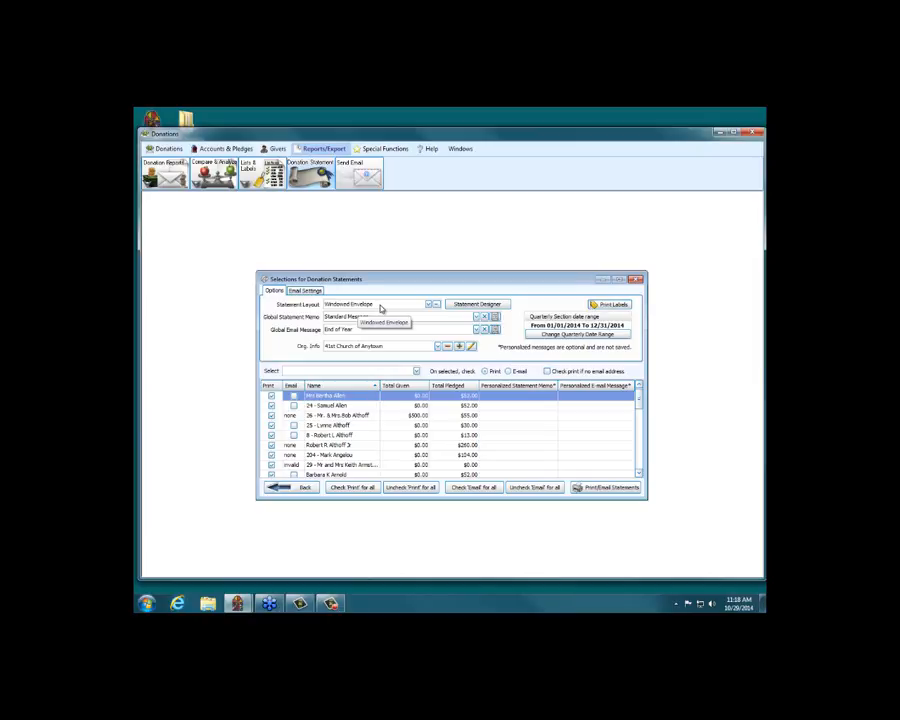
Preview the donation statements and examine the third statement's gifts, pledge line and quarterly table at 100%.
left_click(597, 487)
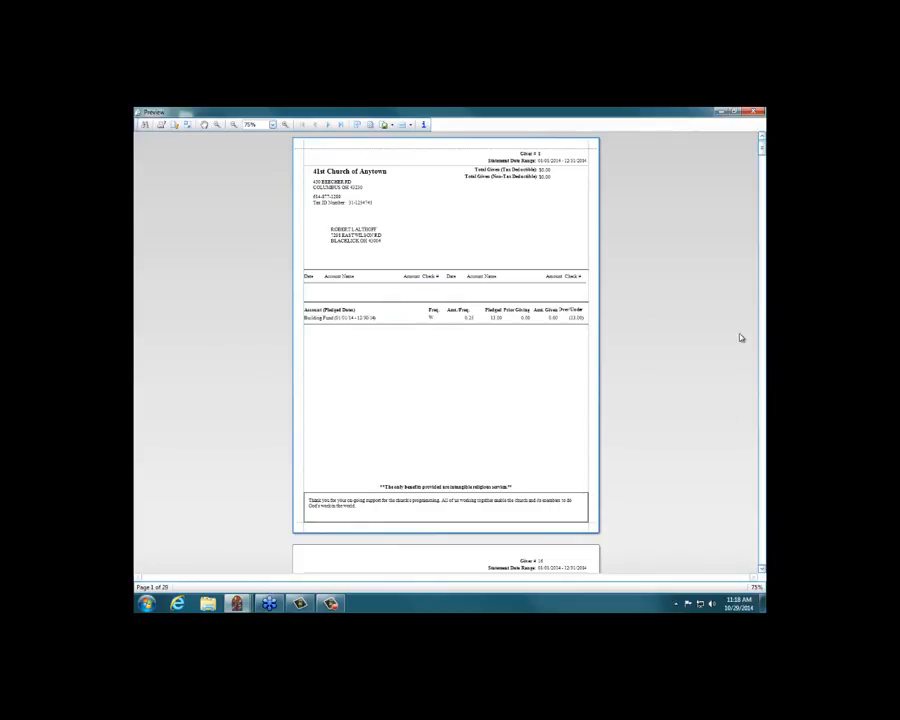
scroll(549, 358, "down", 2)
scroll(549, 358, "down", 15)
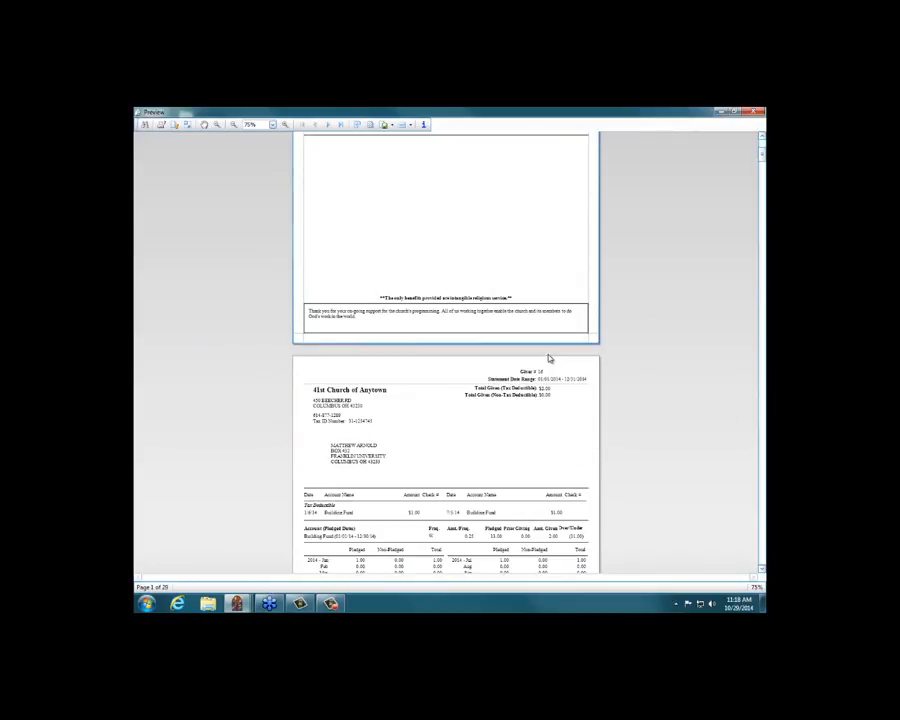
scroll(549, 358, "down", 10)
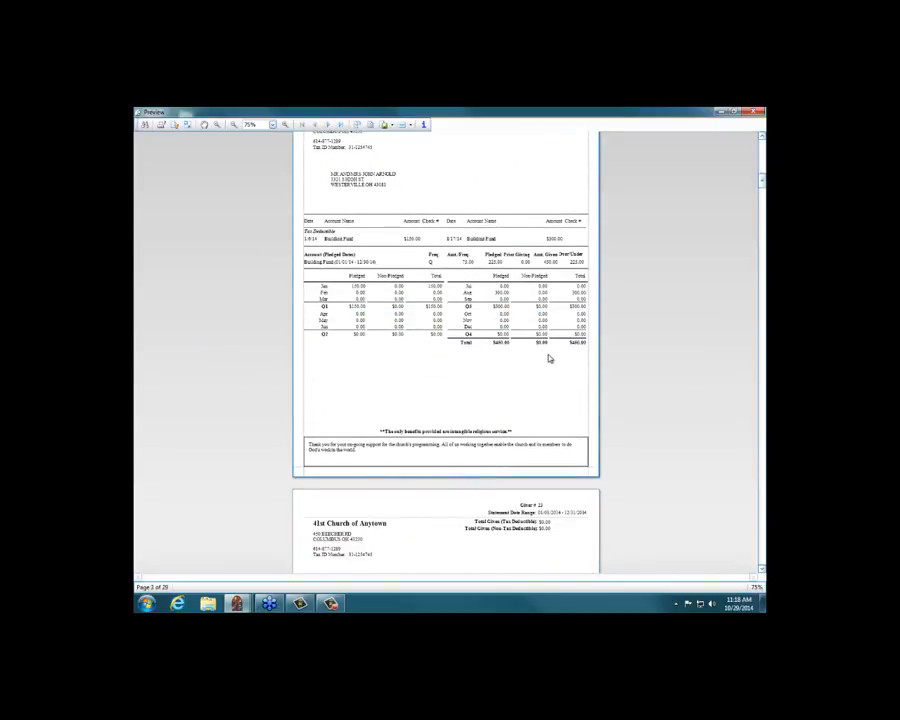
scroll(549, 360, "up", 3)
scroll(549, 360, "up", 8)
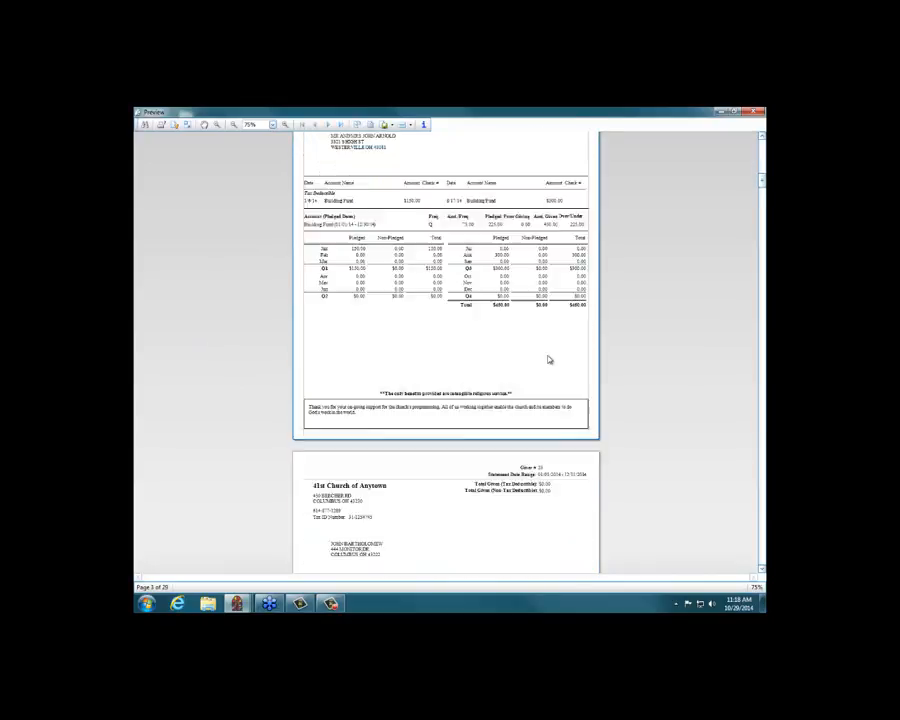
left_click(287, 125)
left_click(287, 125)
left_click(287, 125)
left_click(287, 125)
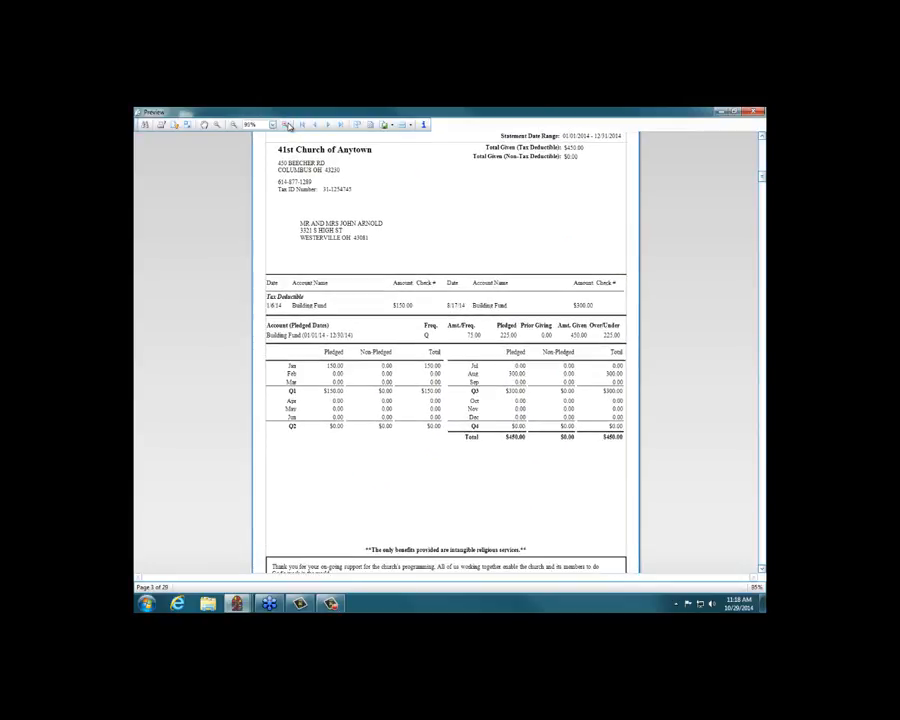
left_click(287, 125)
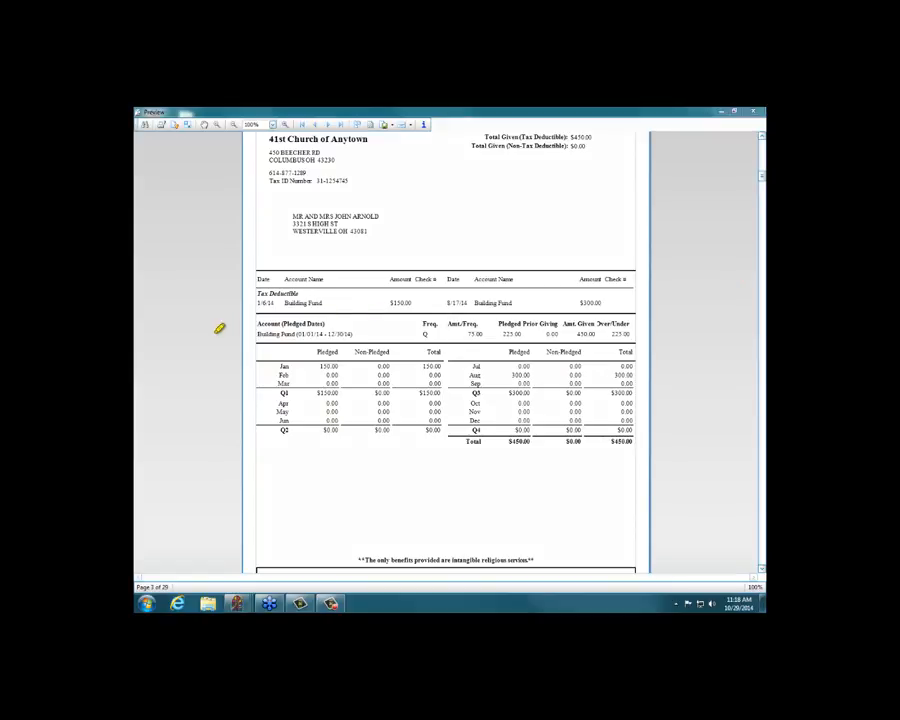
Highlight the statement's quarterly table, its January, Q1 and total amounts, and the tax-deductible gift line, and clear the marks.
mouse_move(220, 333)
left_mouse_down()
mouse_move(592, 333)
mouse_move(657, 368)
mouse_move(657, 446)
mouse_move(237, 455)
mouse_move(233, 333)
left_mouse_up()
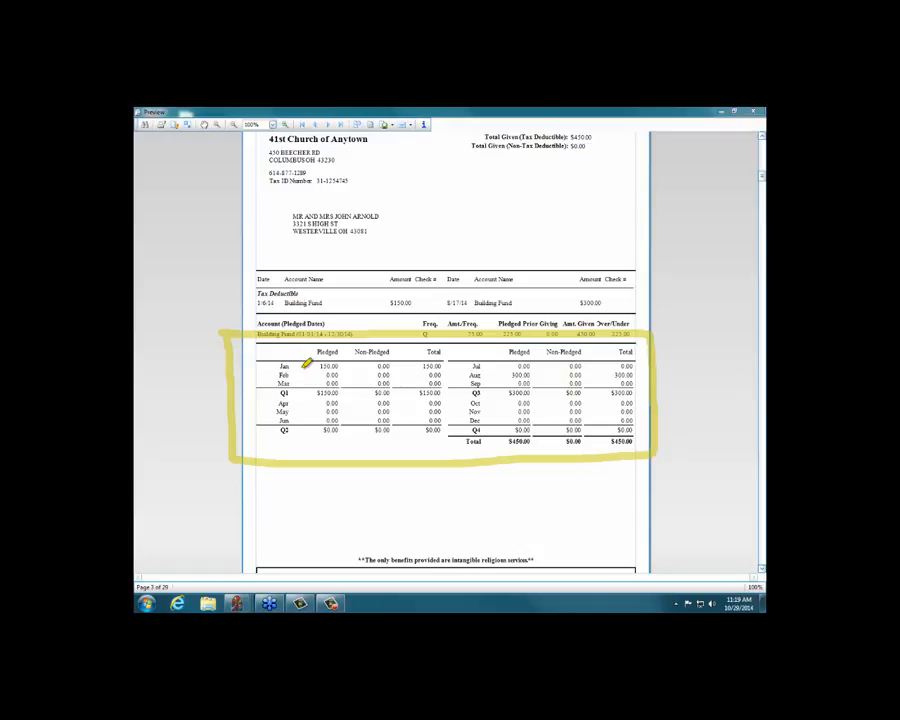
left_click_drag(318, 364, 341, 366)
left_click_drag(372, 365, 392, 365)
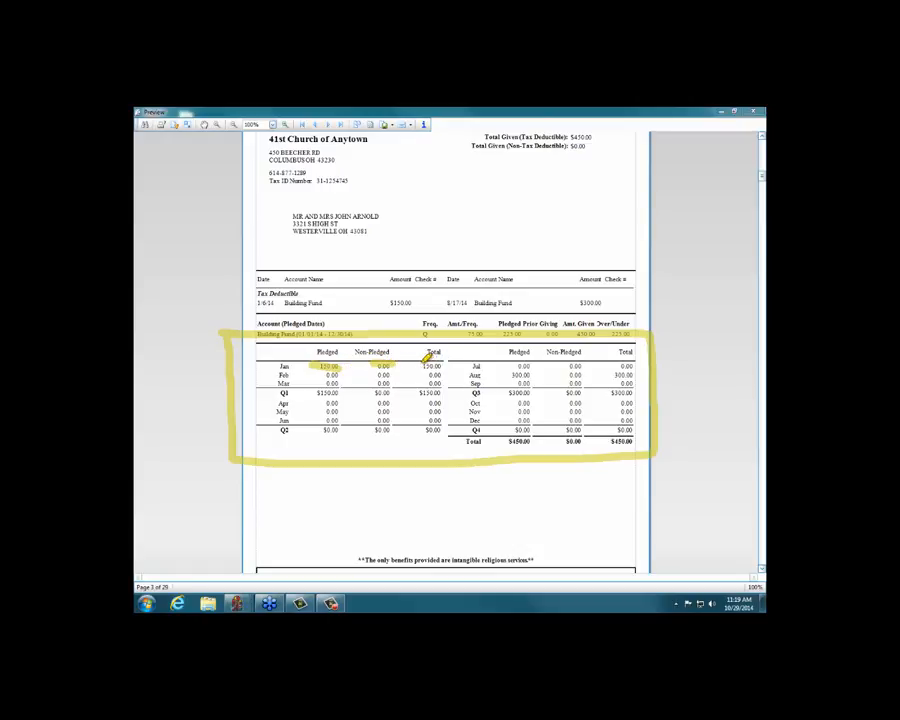
left_click_drag(421, 366, 441, 366)
left_click_drag(281, 391, 442, 390)
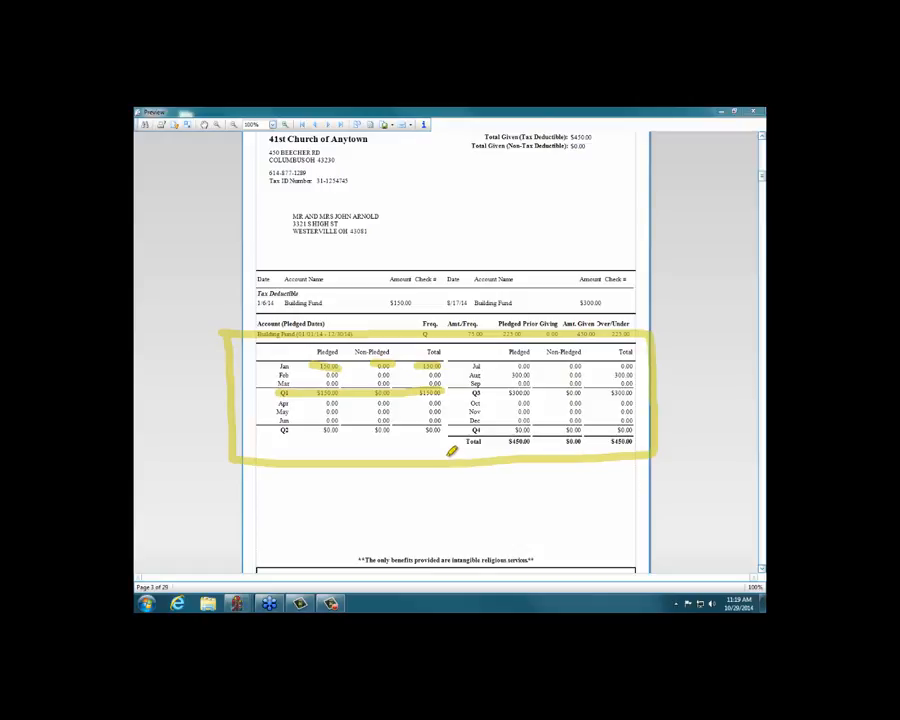
left_click_drag(456, 441, 632, 437)
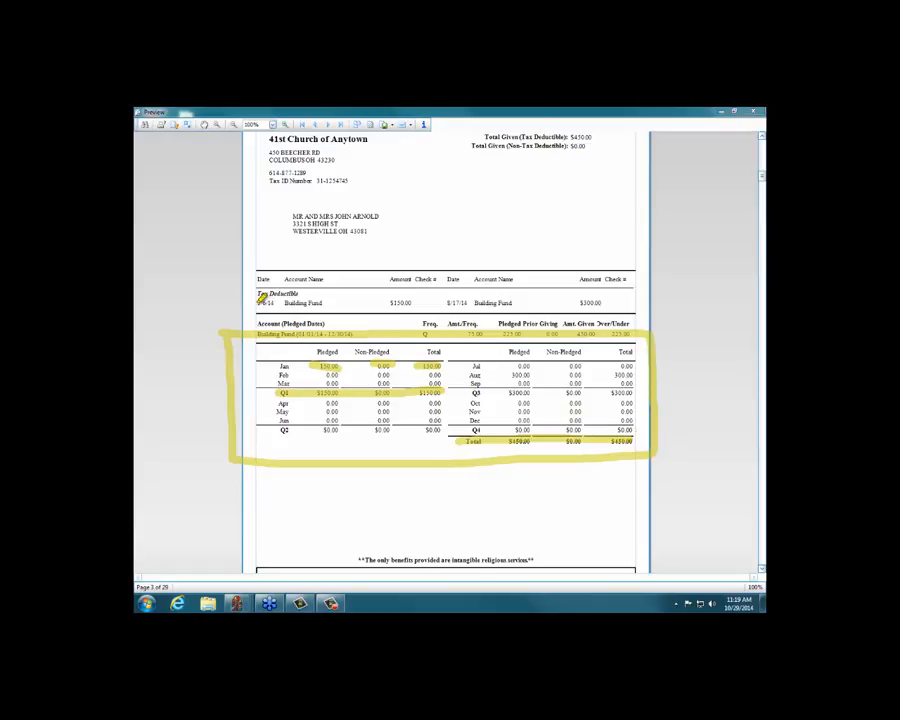
left_click_drag(262, 297, 611, 301)
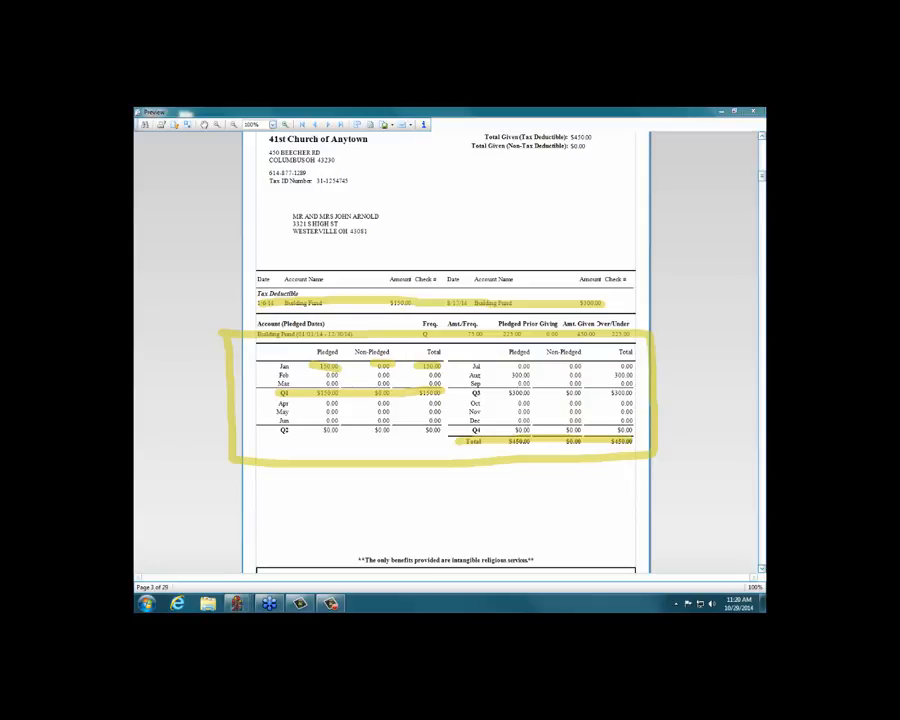
key("Escape")
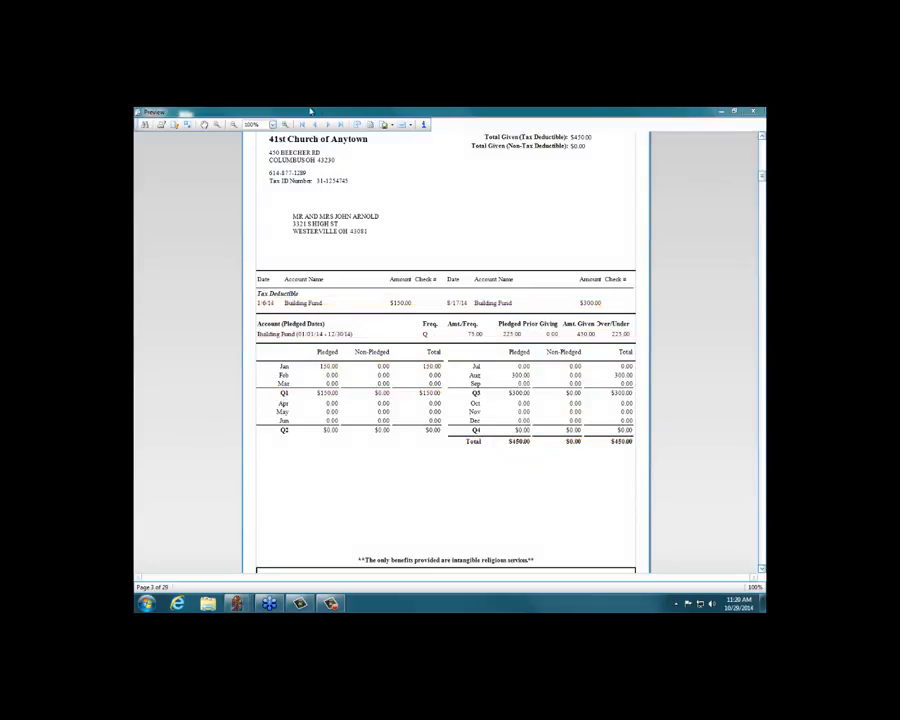
Close the preview, open the Windowed Envelope layout in the Statement Designer and turn off its quarterly section.
left_click(752, 111)
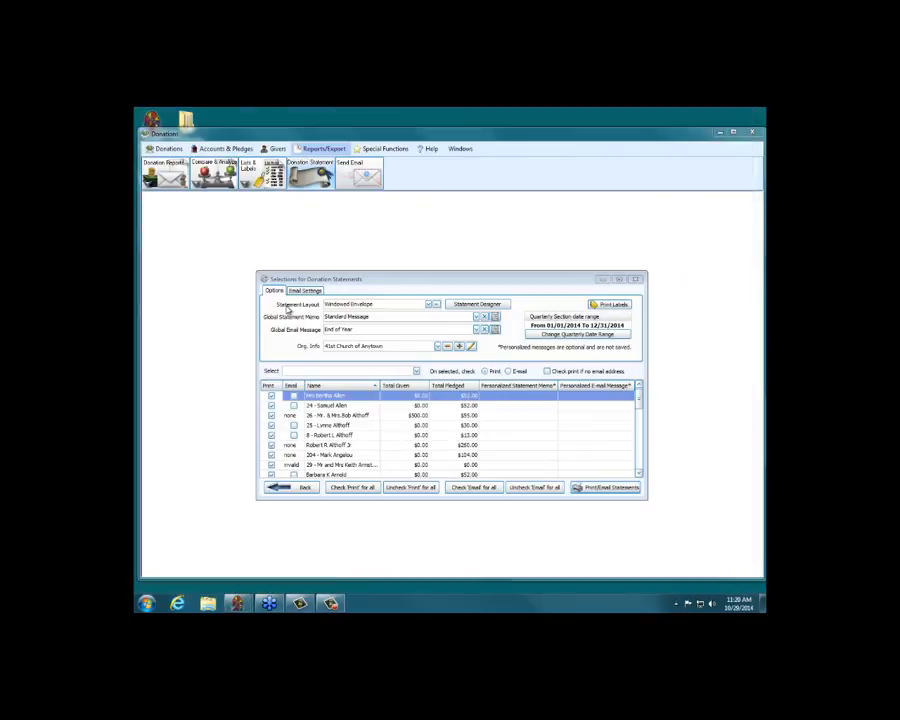
left_click(453, 304)
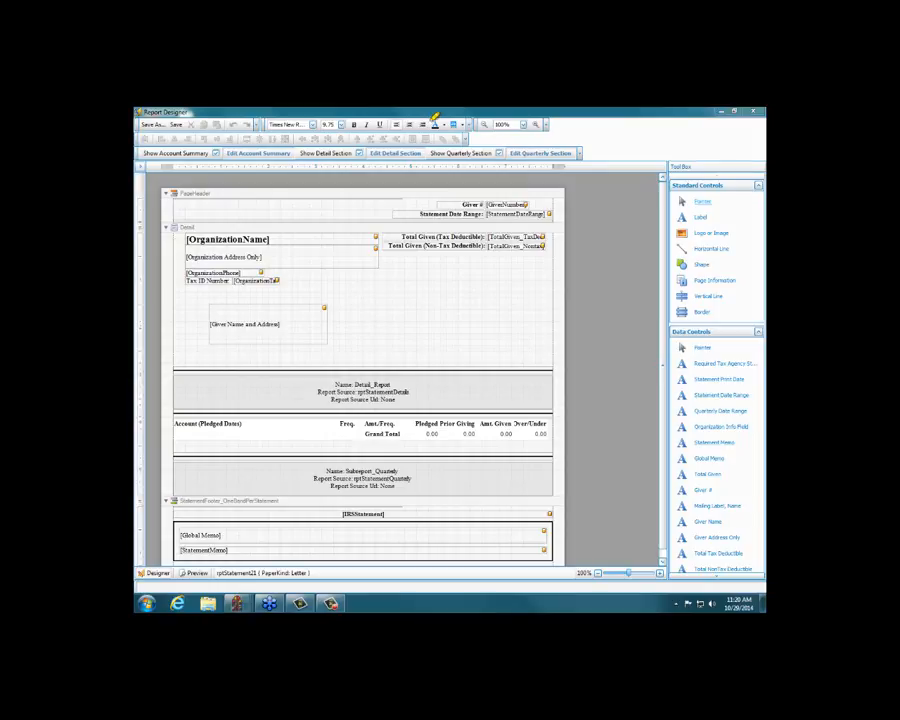
left_click(437, 148)
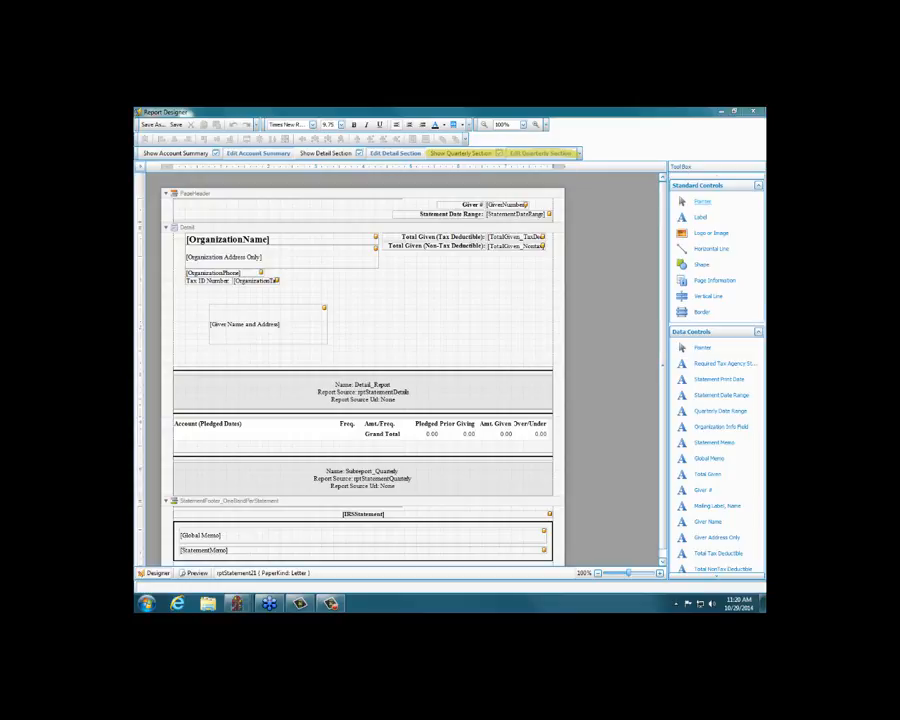
key("Escape")
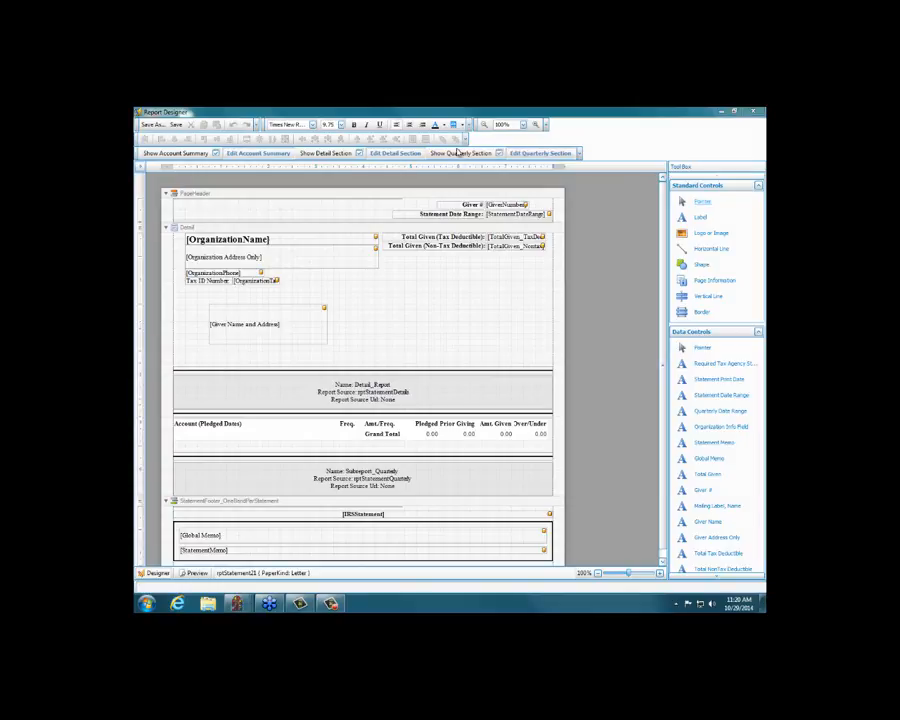
left_click(500, 156)
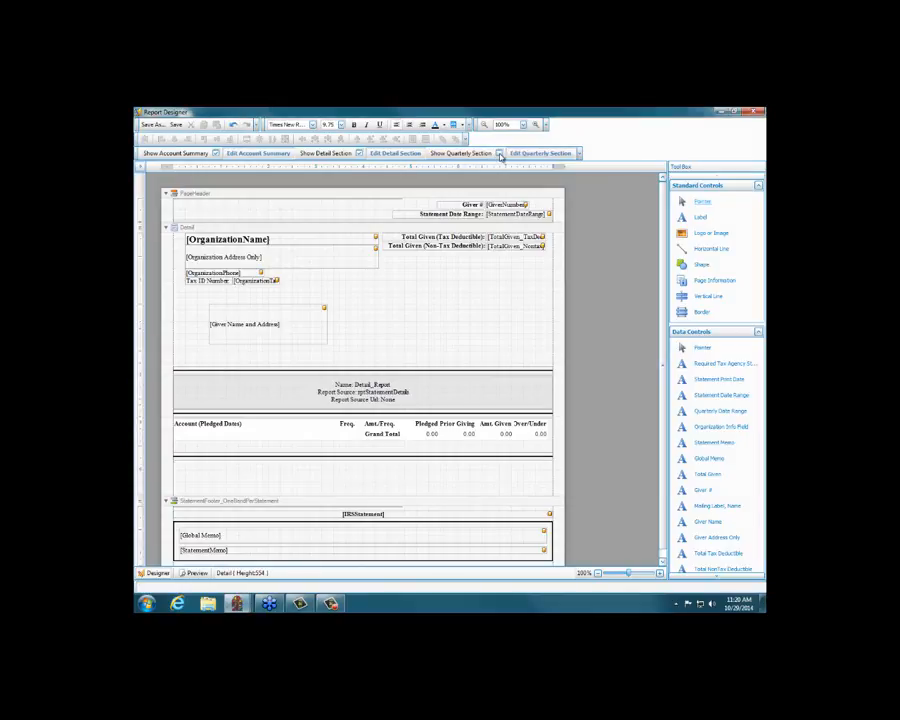
Turn the layout's quarterly section back on and review its total options, visible columns and fonts.
left_click(499, 154)
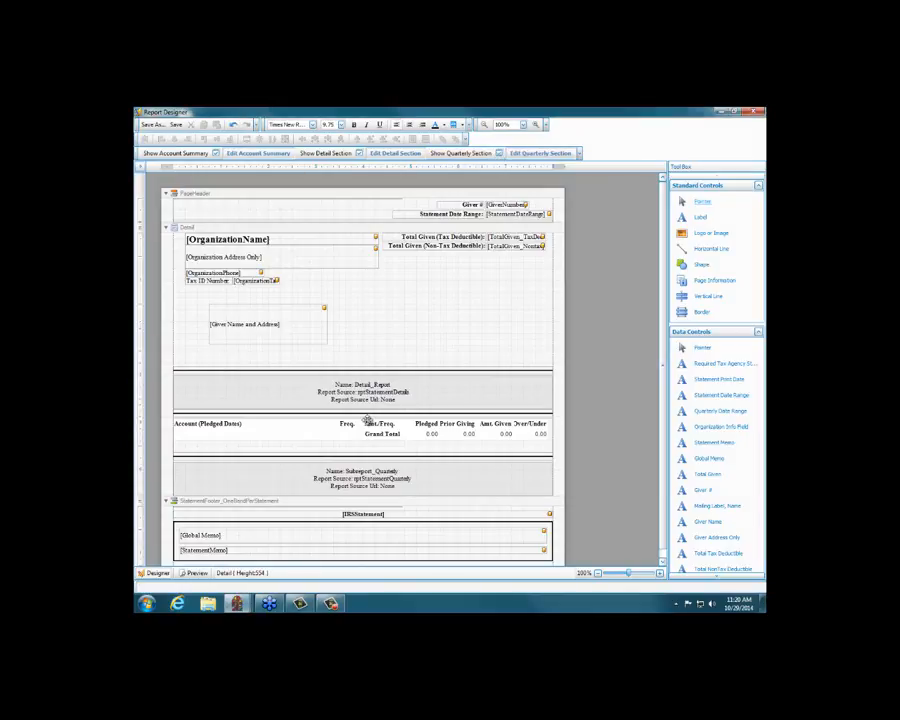
left_click(538, 155)
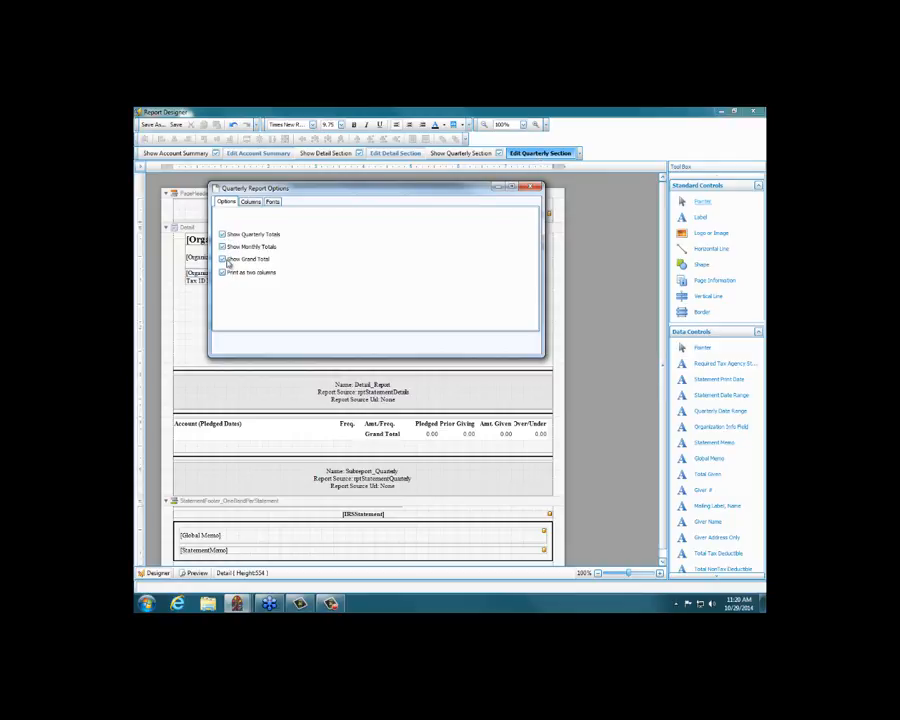
left_click(251, 203)
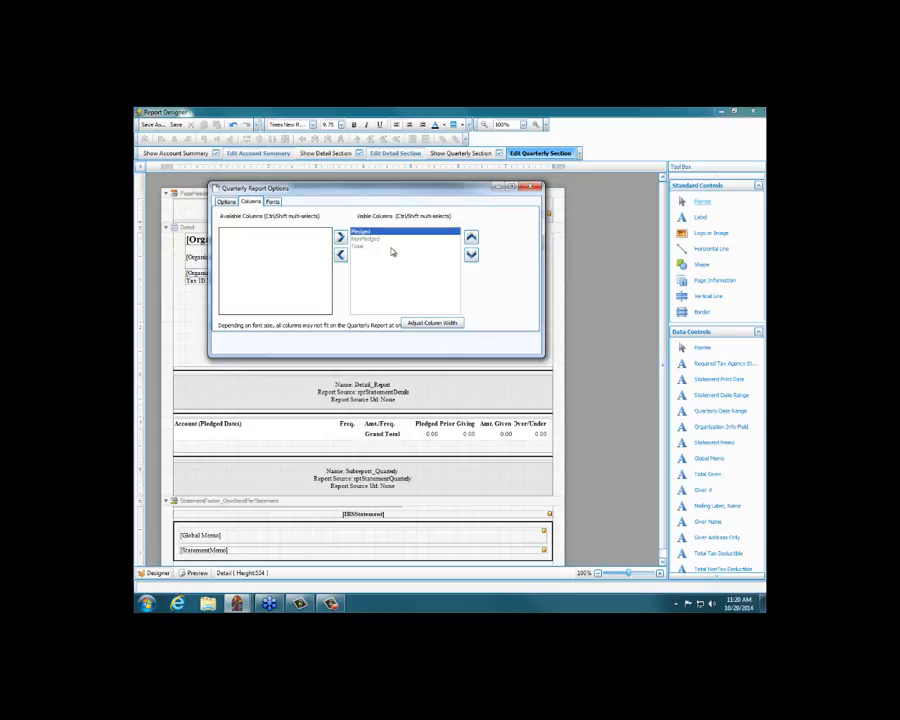
left_click(271, 203)
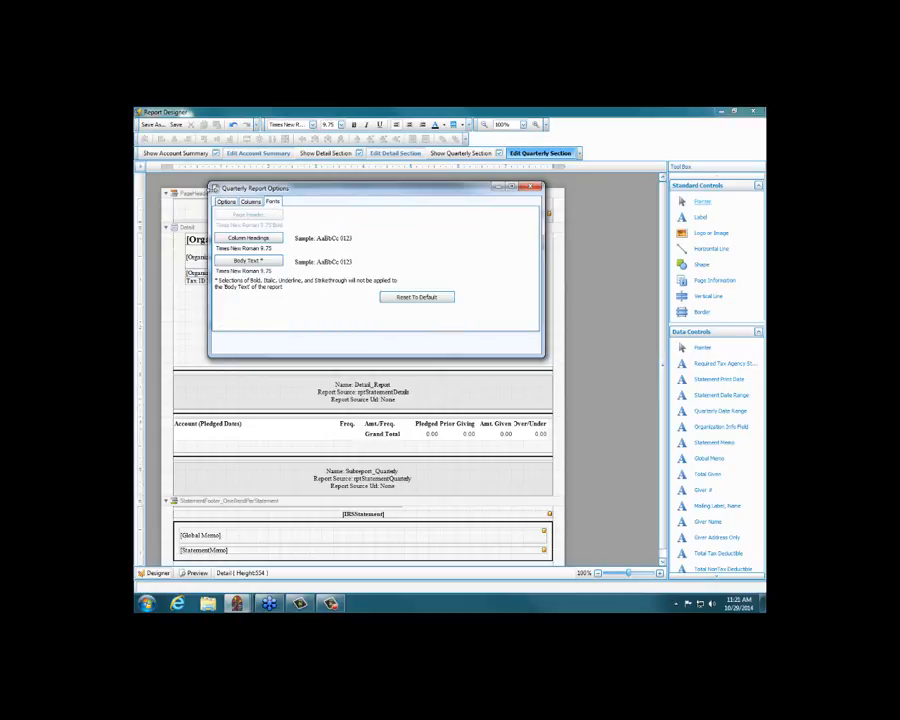
left_click(225, 202)
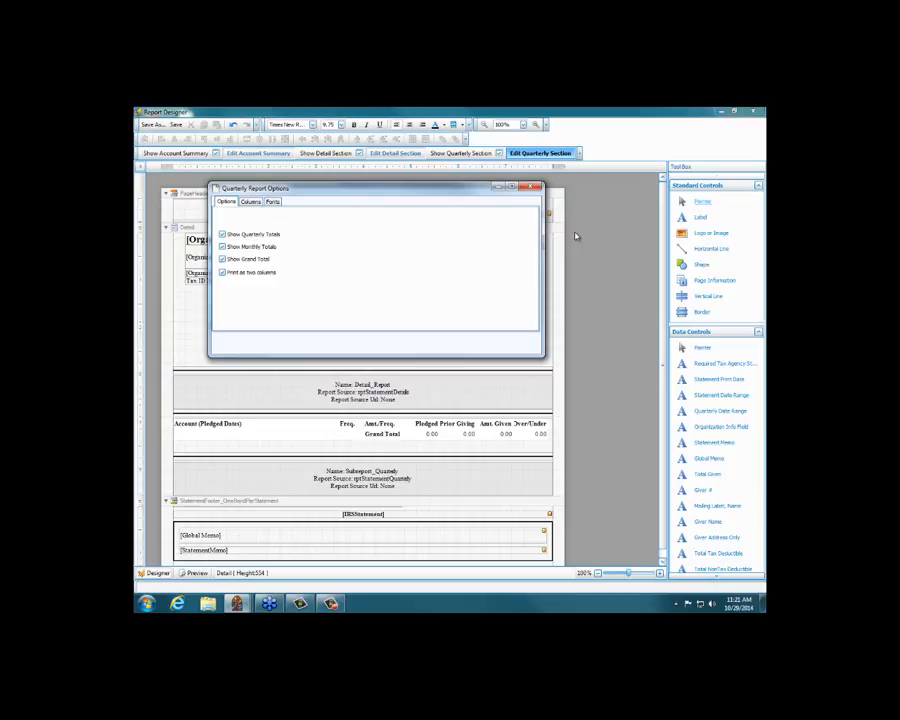
left_click(533, 187)
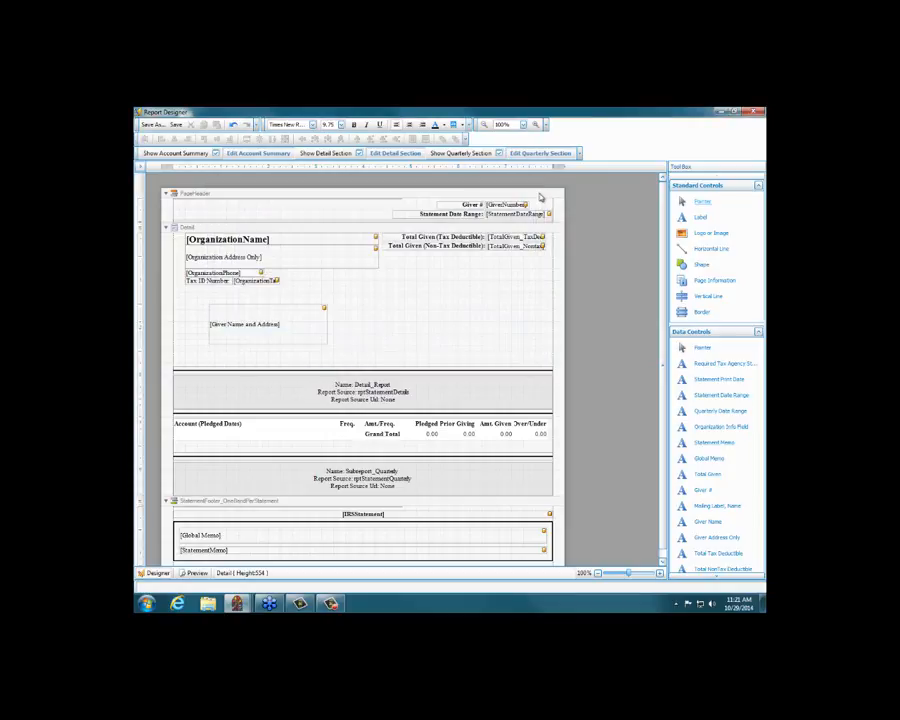
Close the designer without saving the layout, and exit the statement selections and the Donations module.
left_click(757, 112)
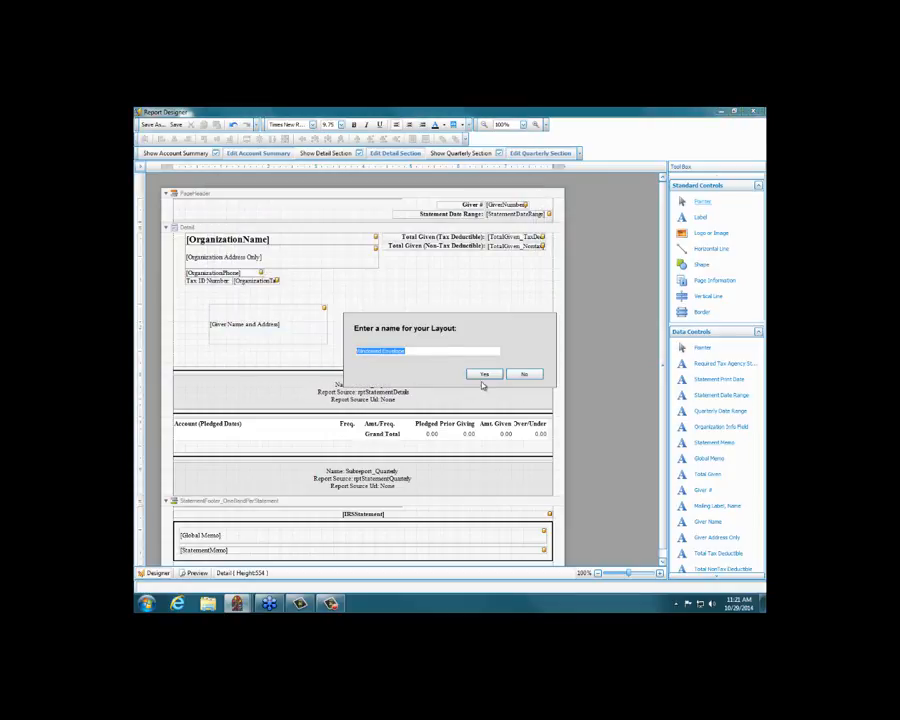
left_click(523, 375)
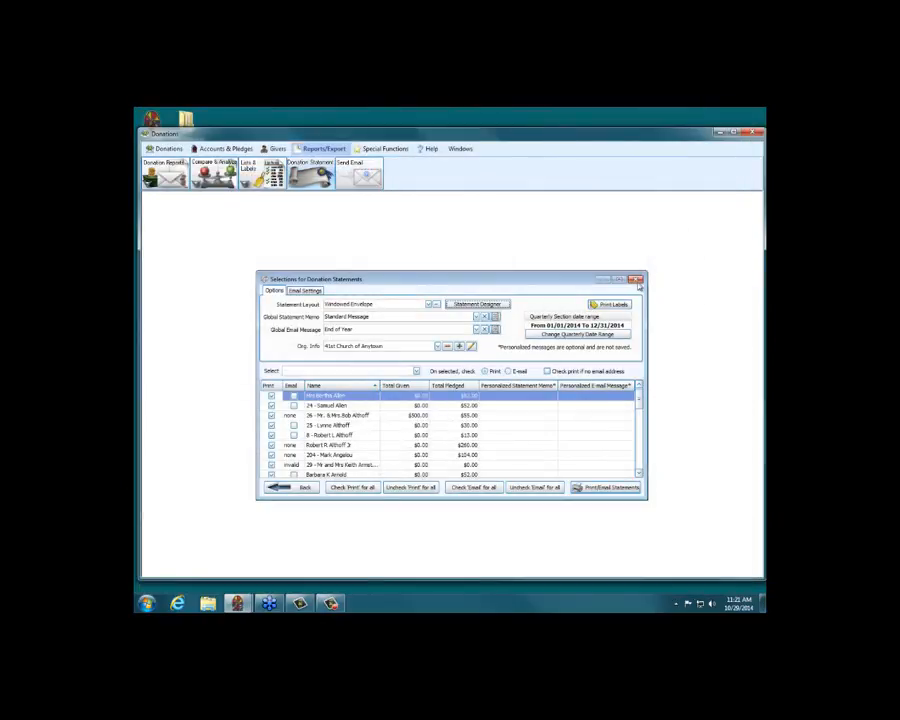
left_click(636, 279)
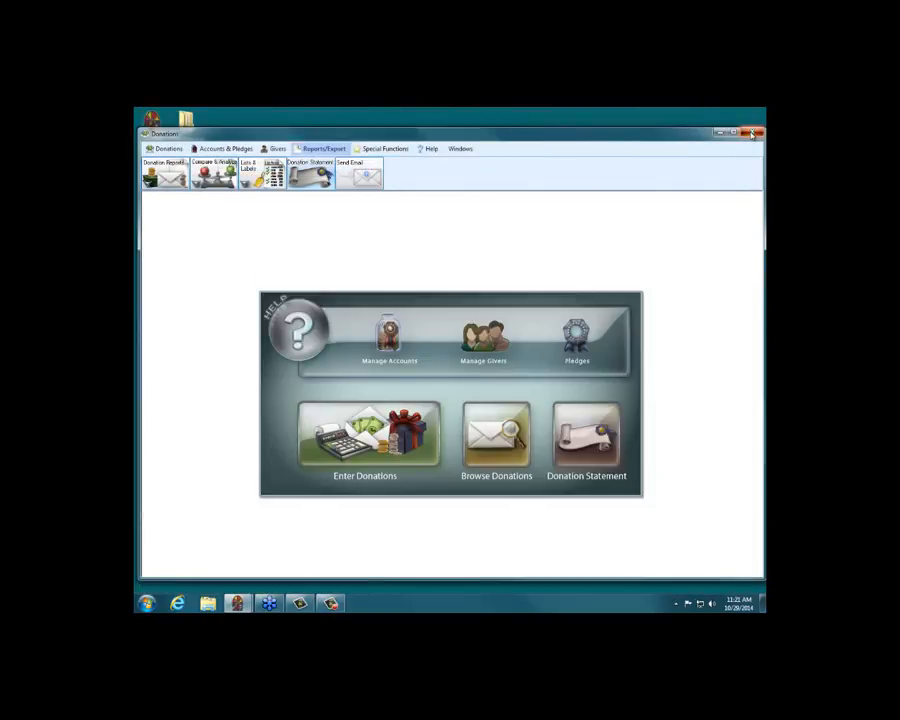
left_click(753, 132)
left_click(496, 380)
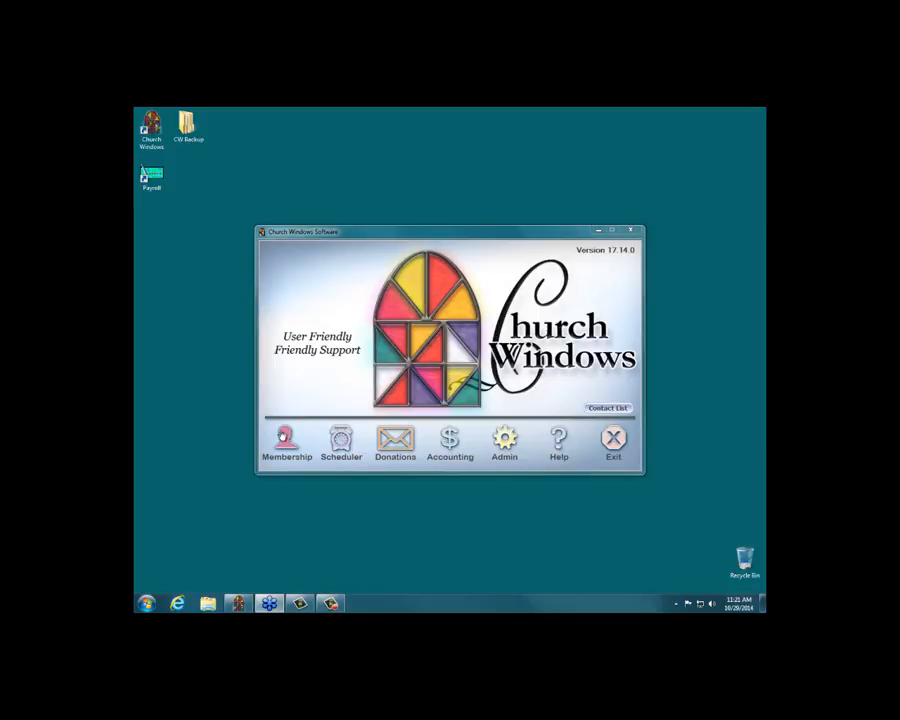
Open the Membership module's Reports/Directory/Export selections and continue to the report options with the default criteria.
left_click(283, 441)
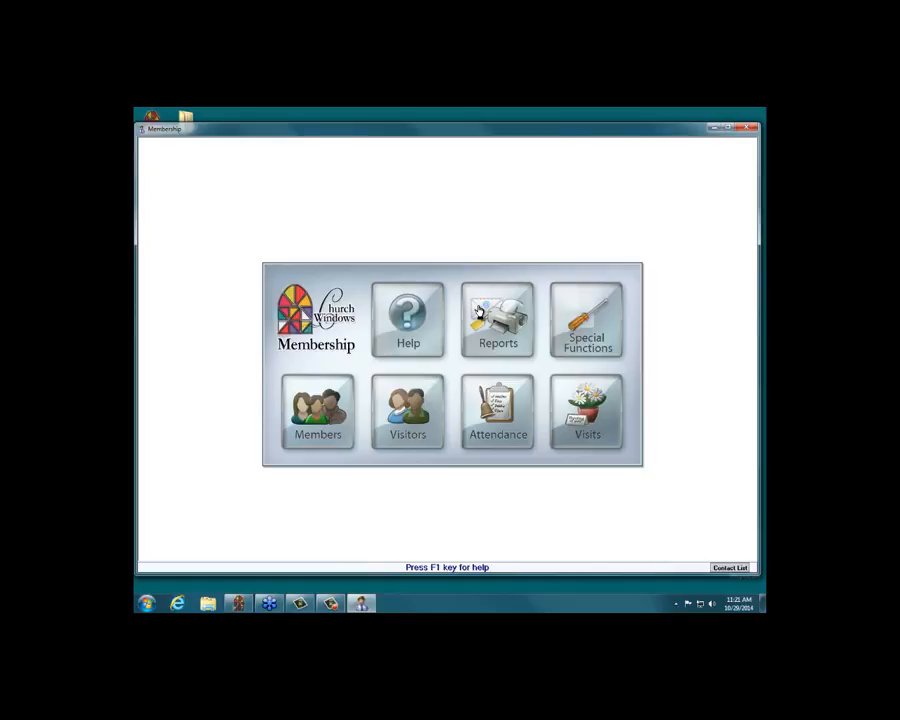
left_click(497, 318)
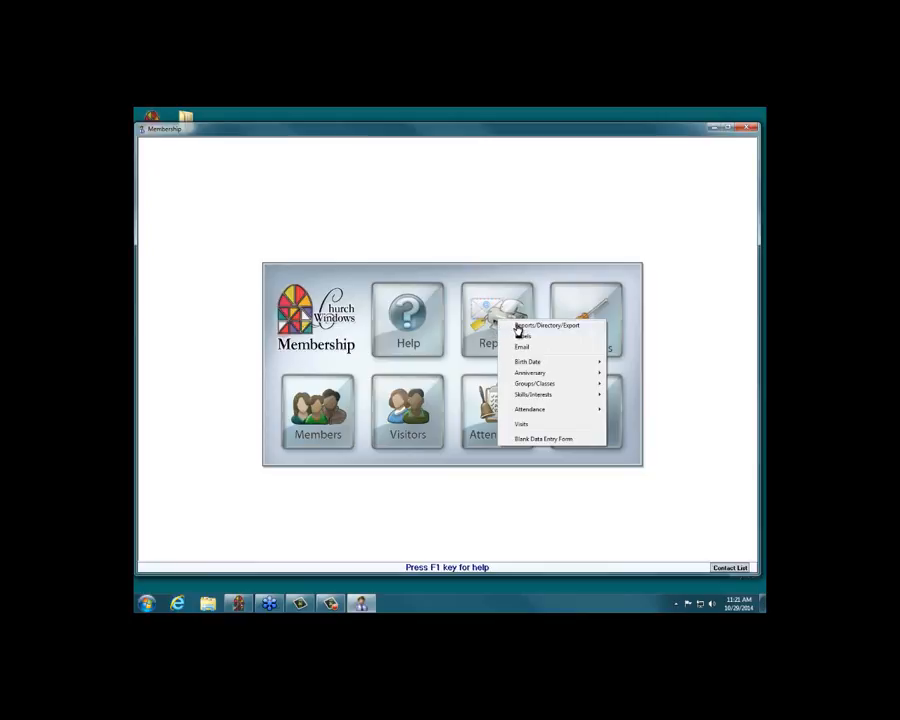
left_click(517, 325)
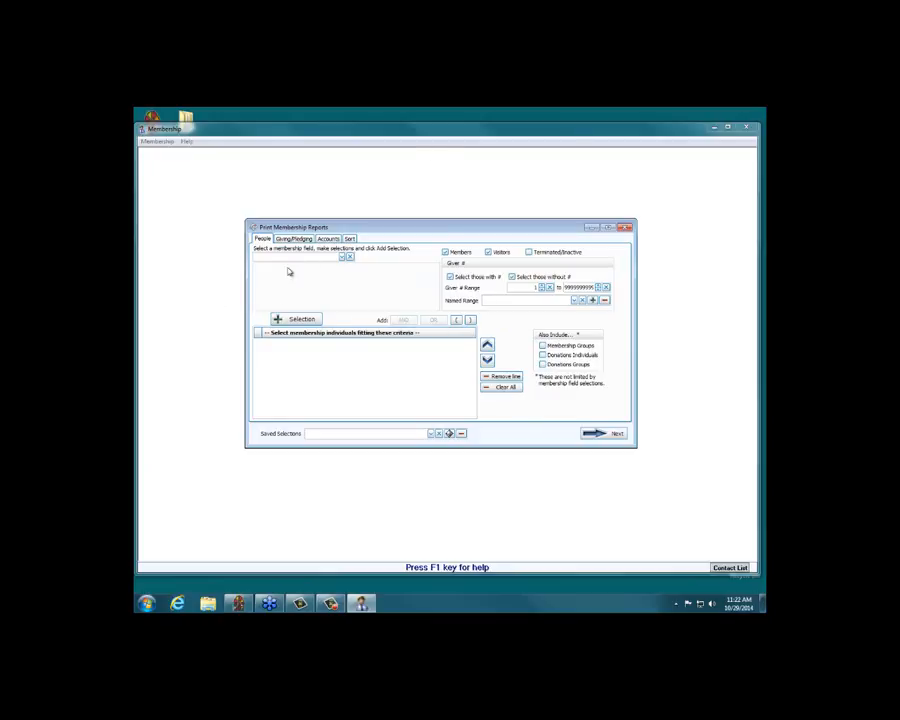
left_click(608, 437)
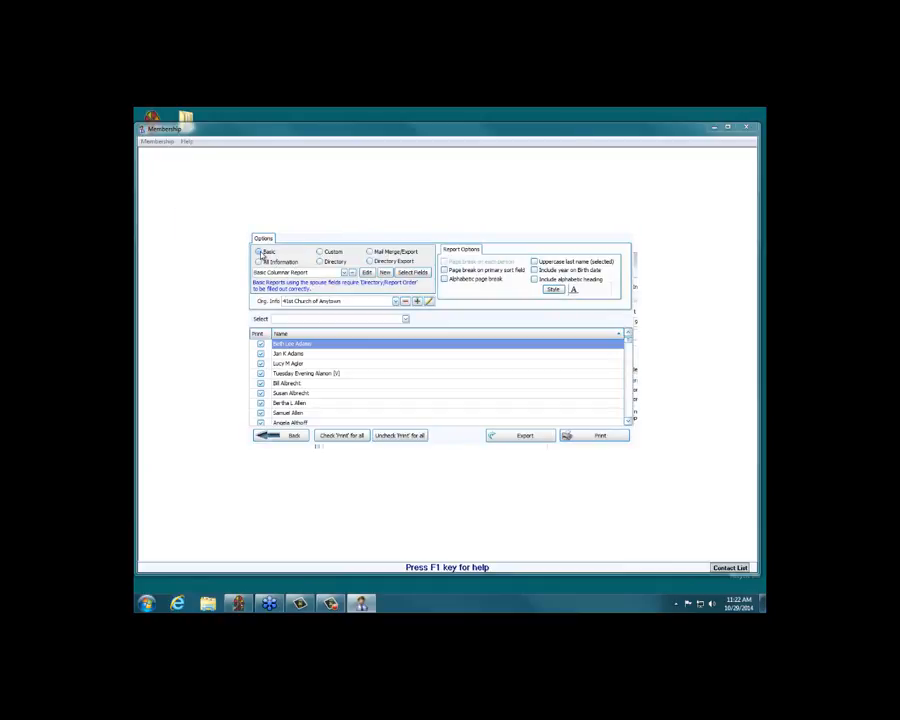
Check the saved basic reports and create a new portrait Letter report named Donations Reports.
left_click(345, 273)
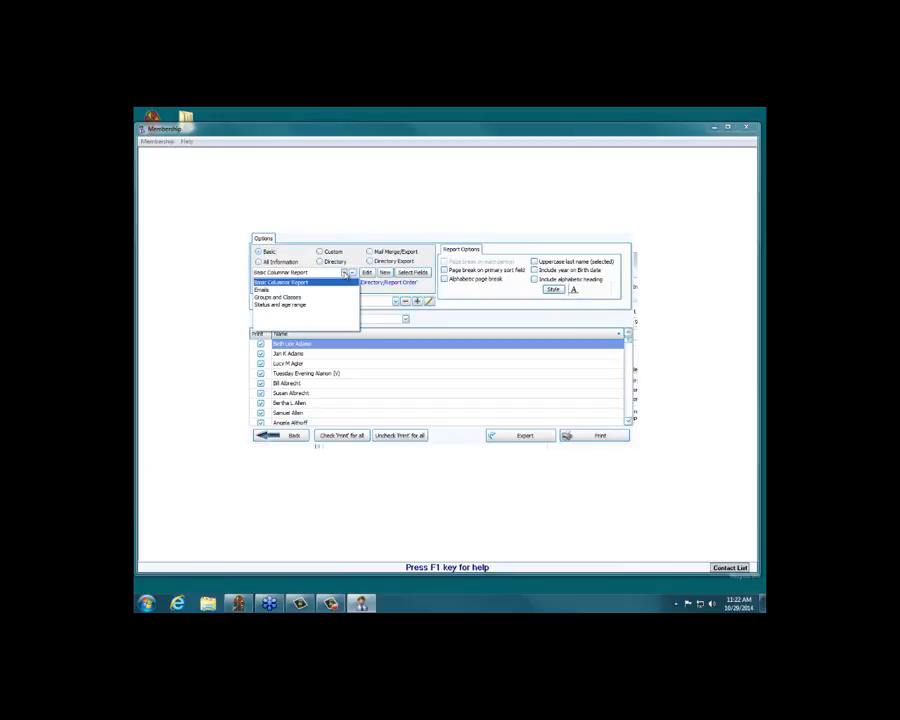
left_click(346, 274)
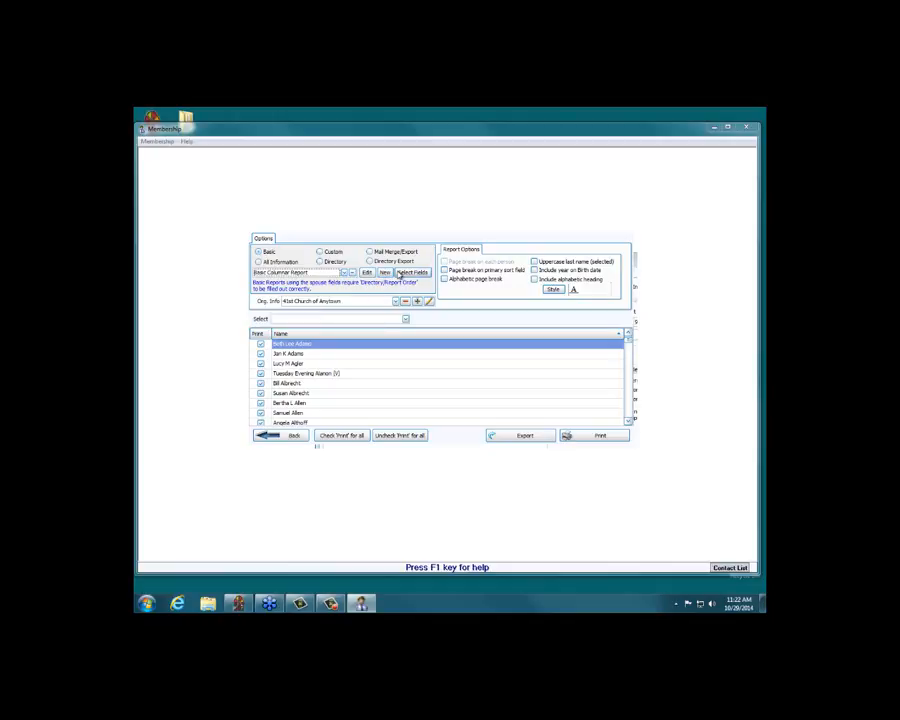
left_click(384, 272)
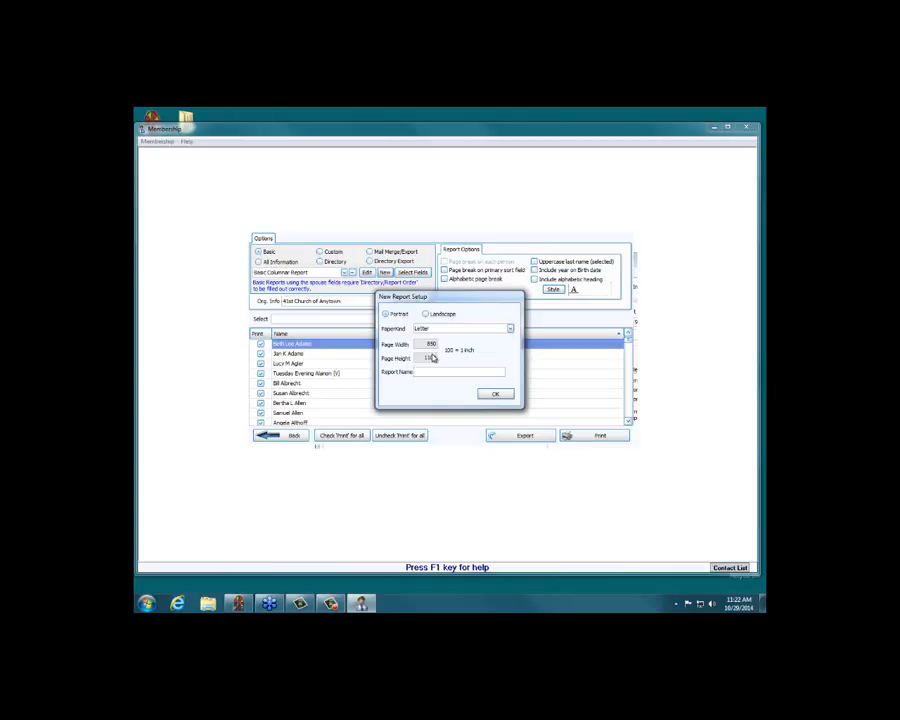
type("Donations Reports")
left_click(494, 394)
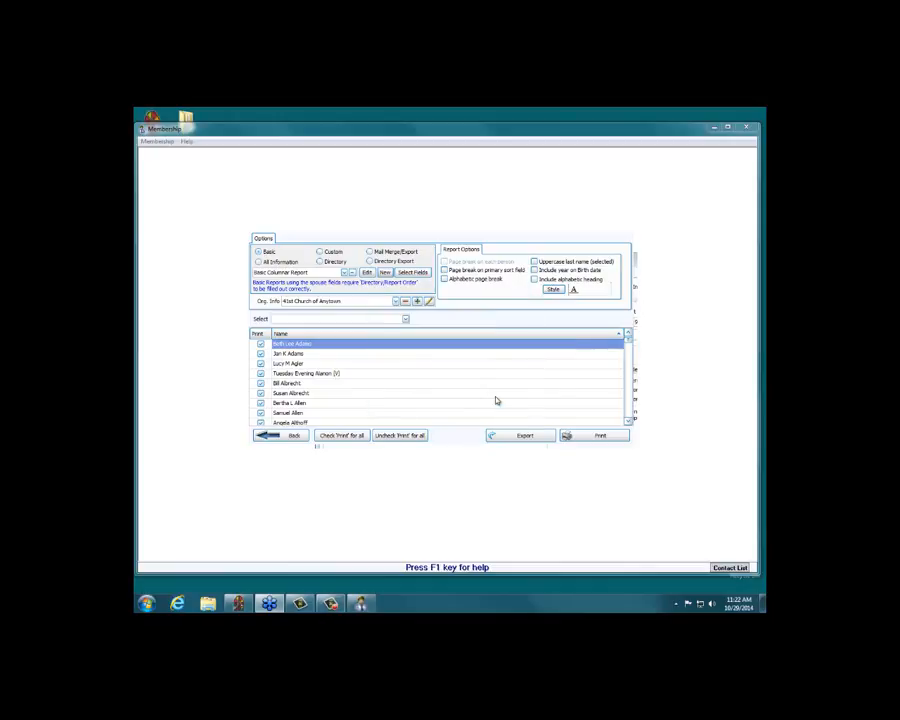
Examine the Donations fields among the new report's available columns, close the column selection and leave the Membership module.
left_click(413, 274)
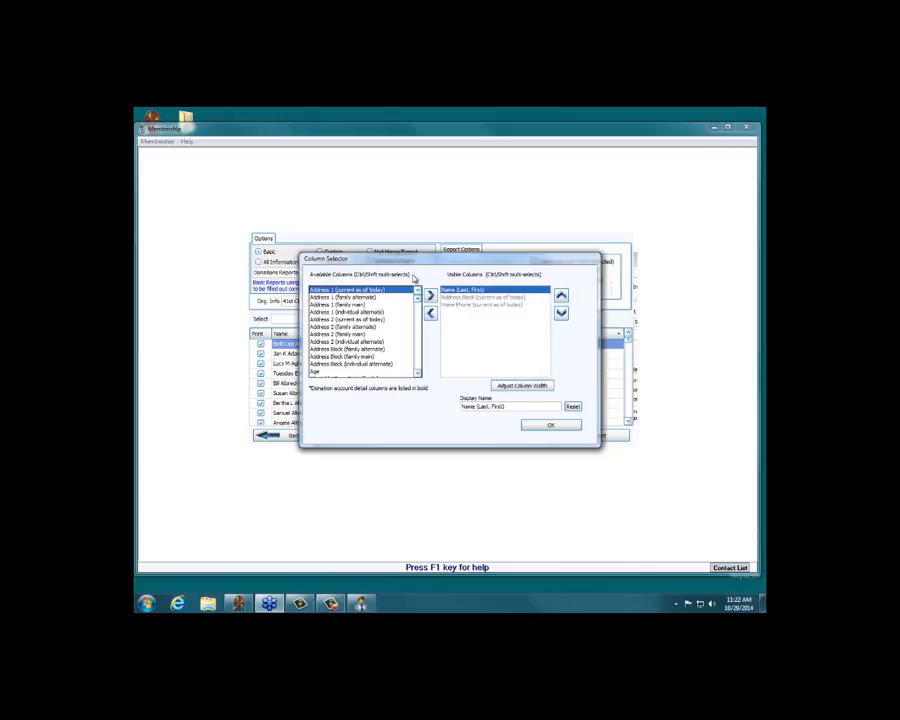
scroll(418, 305, "down", 2)
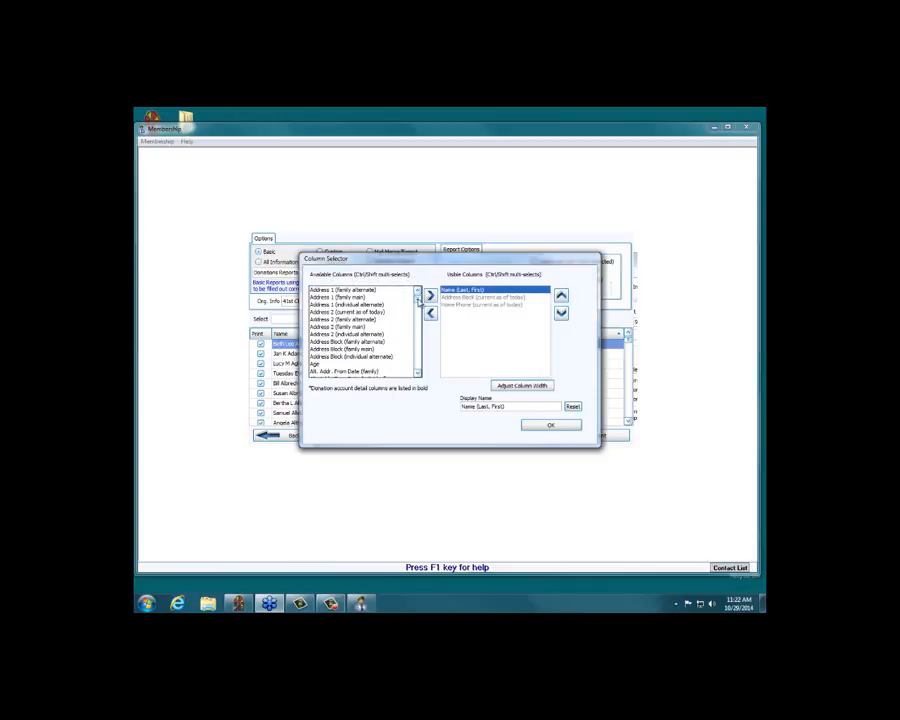
scroll(418, 305, "down", 7)
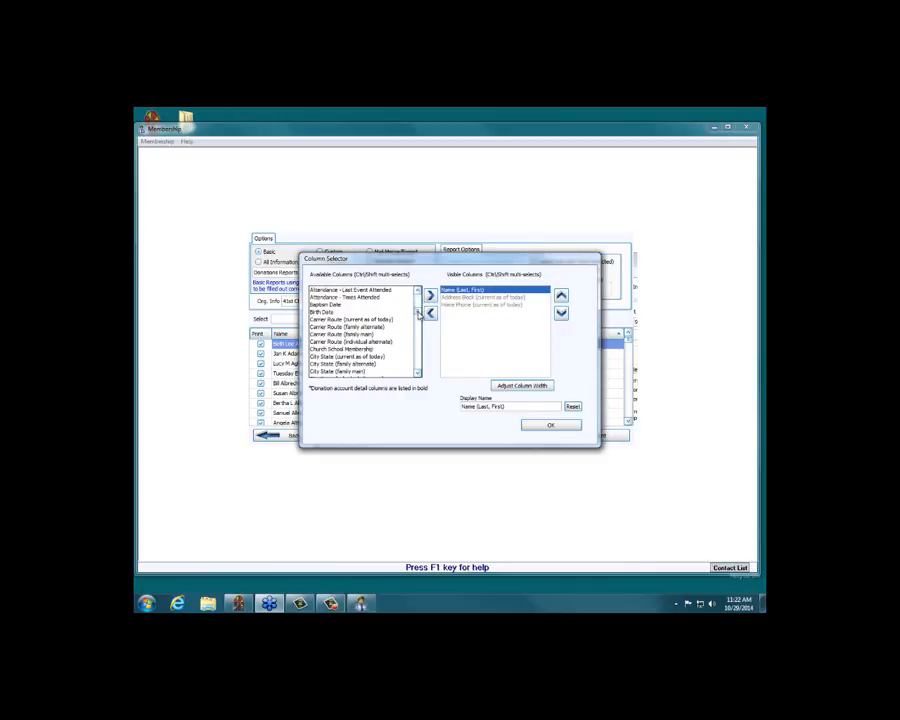
scroll(421, 325, "down", 2)
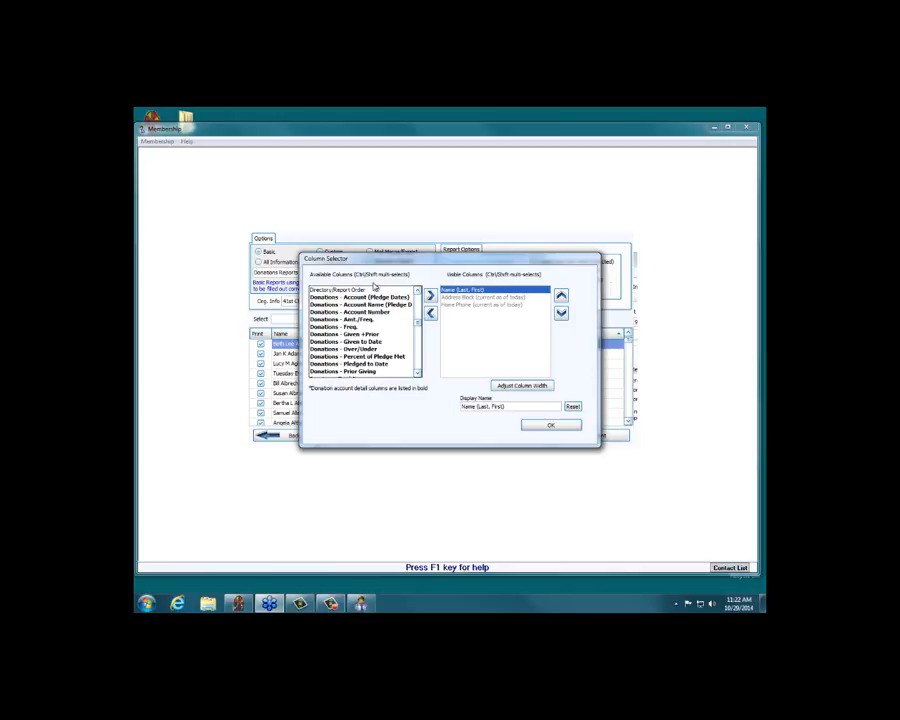
left_click(418, 374)
scroll(418, 374, "down", 3)
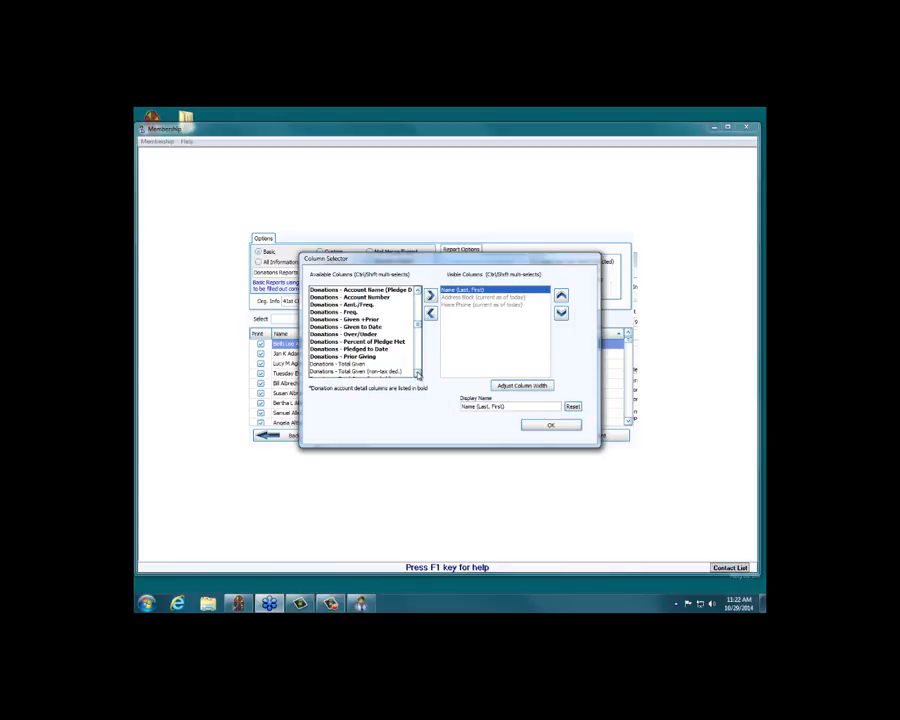
scroll(418, 288, "up", 3)
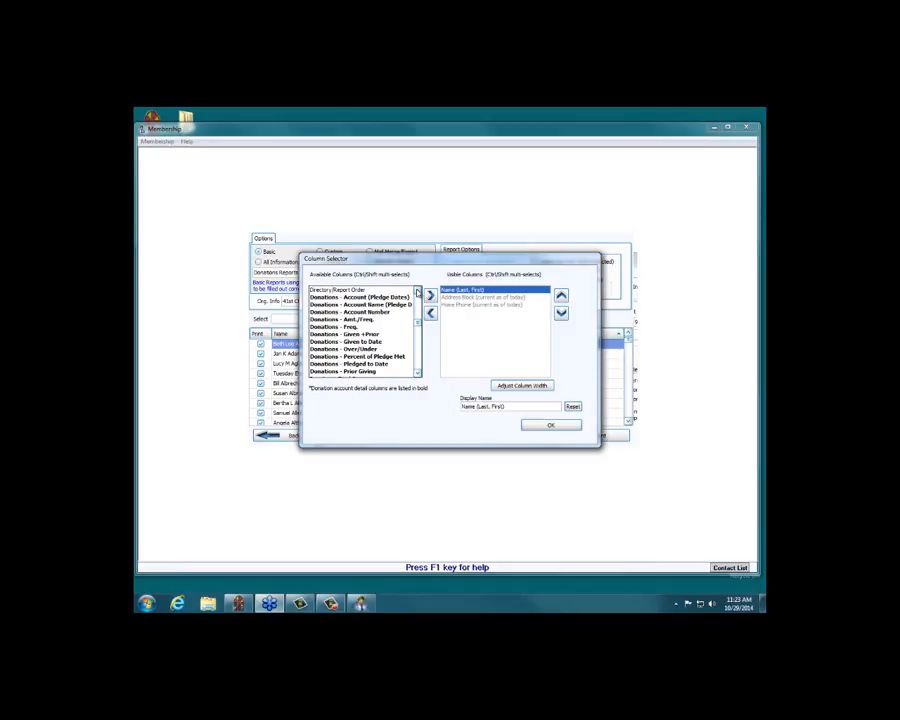
left_click(550, 426)
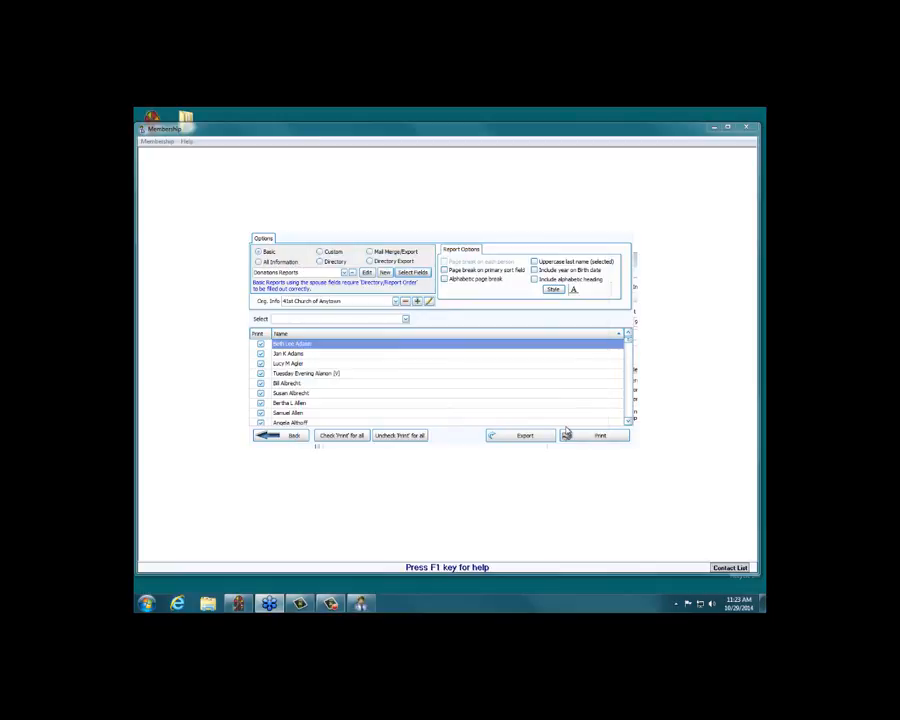
left_click(499, 283)
left_click(439, 382)
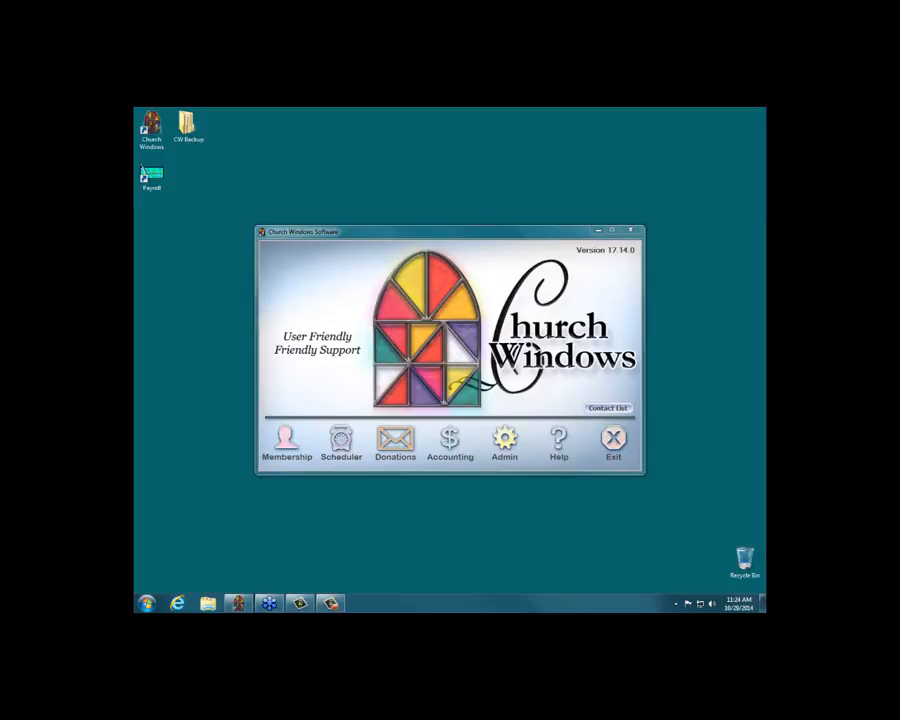
Open the administration security screen to view the users and their permissions, and close it without saving.
left_click(504, 441)
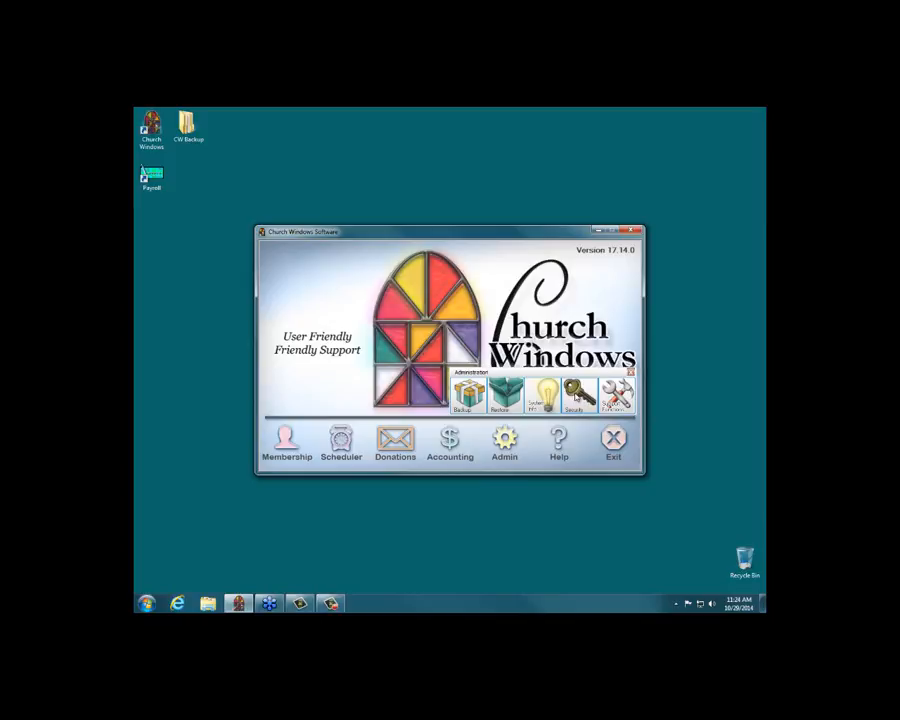
left_click(577, 395)
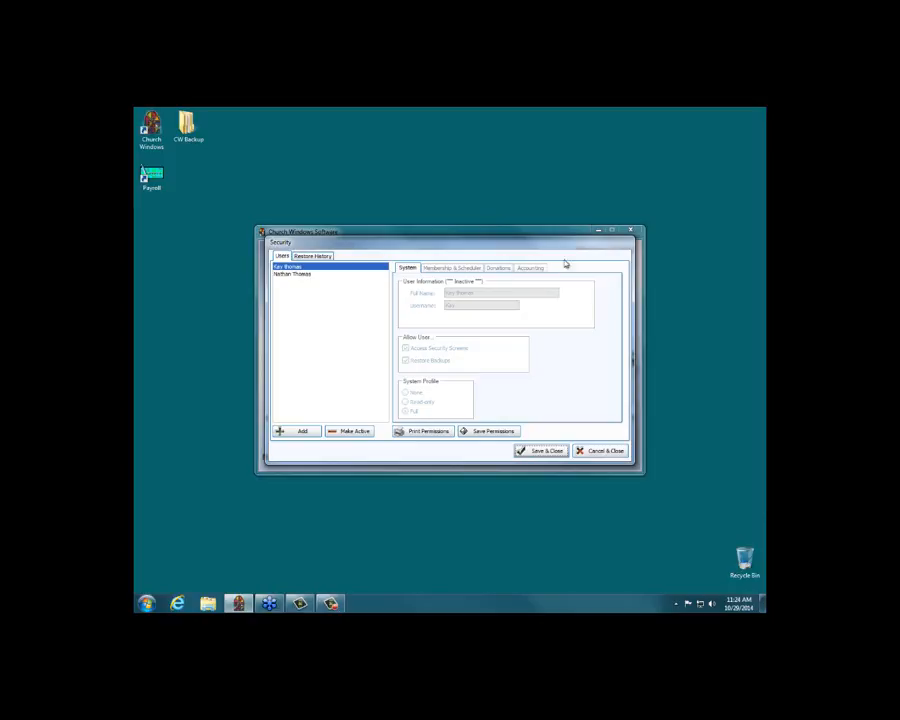
left_click(600, 451)
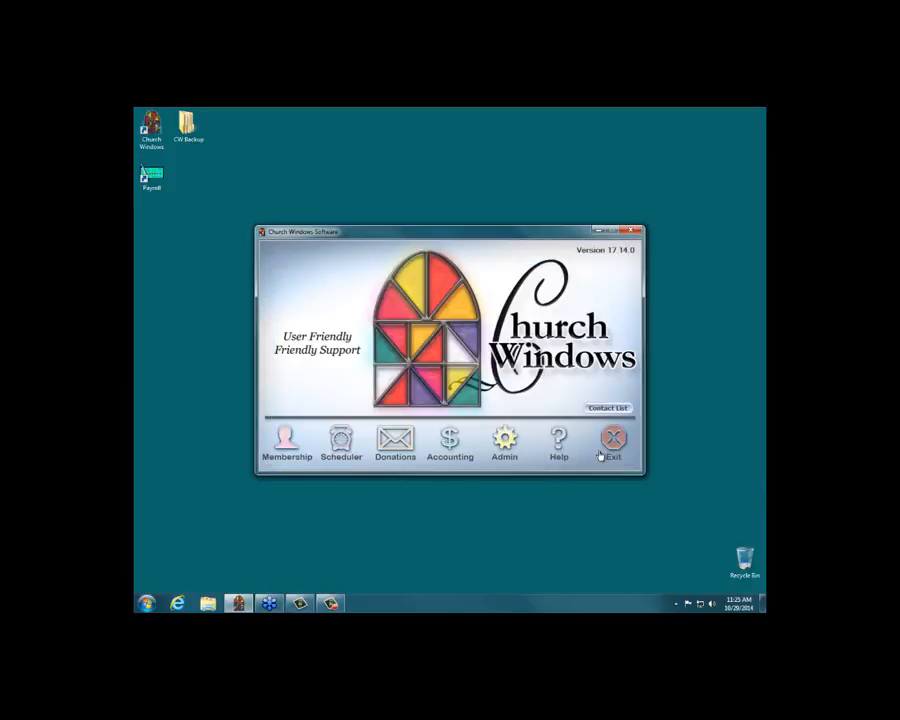
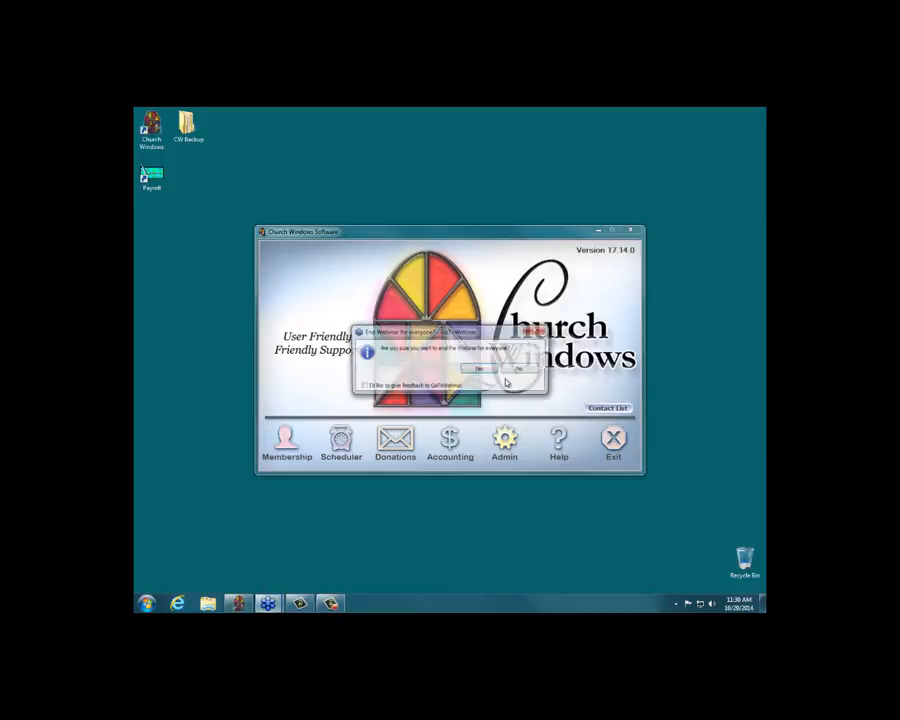
Confirm ending the GoToWebinar session for everyone.
left_click(489, 372)
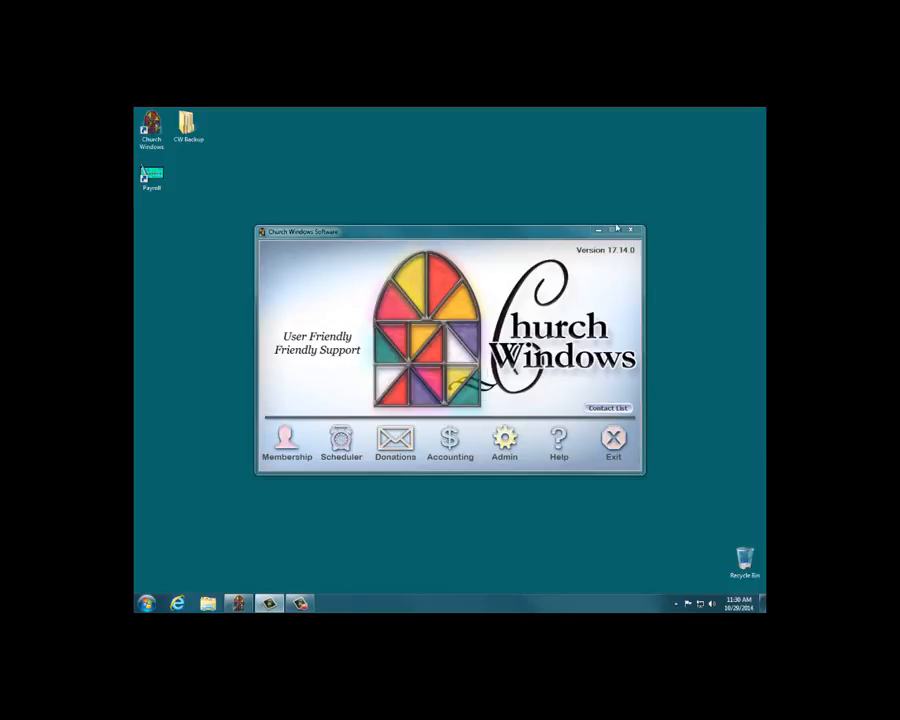